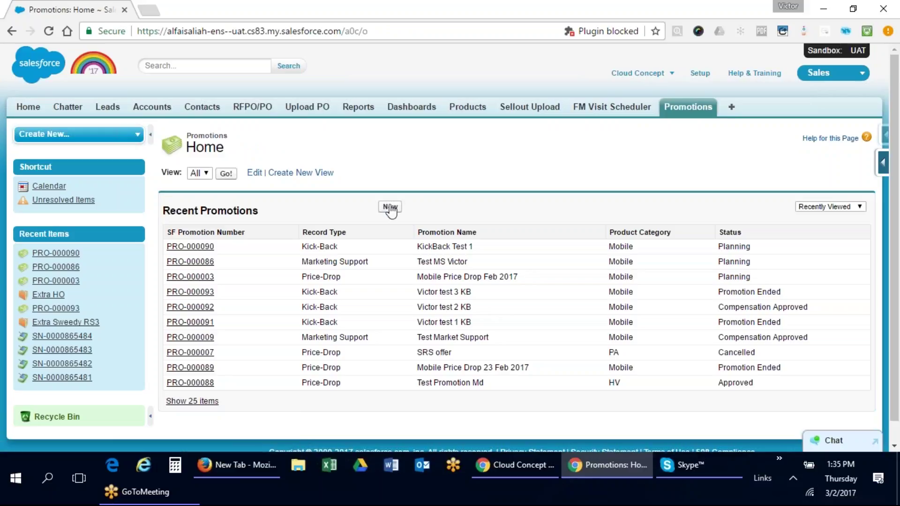
Start a new promotion with the Kick-Back record type.
left_click(345, 226)
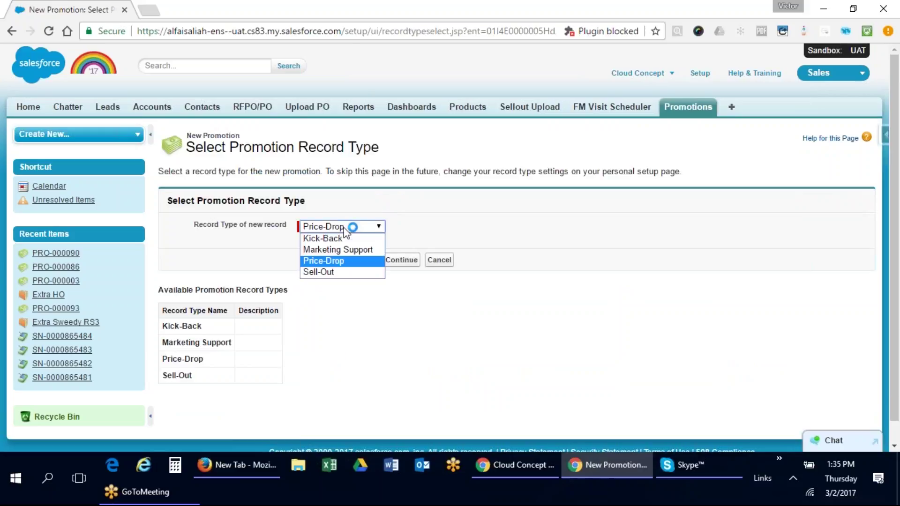
left_click(344, 239)
left_click(401, 260)
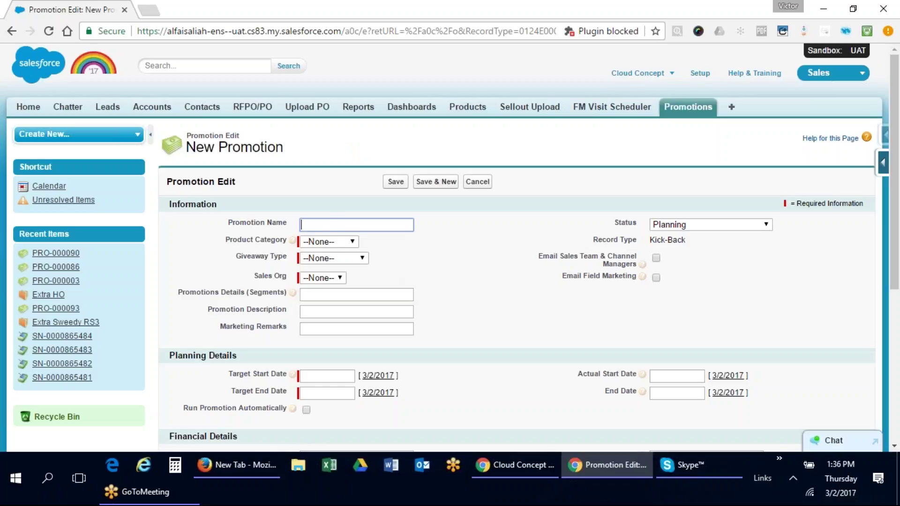
Name the promotion with the tester's first name followed by "test Video Kickback 1".
left_click(337, 224)
left_click(344, 272)
left_click(355, 226)
key("BackSpace")
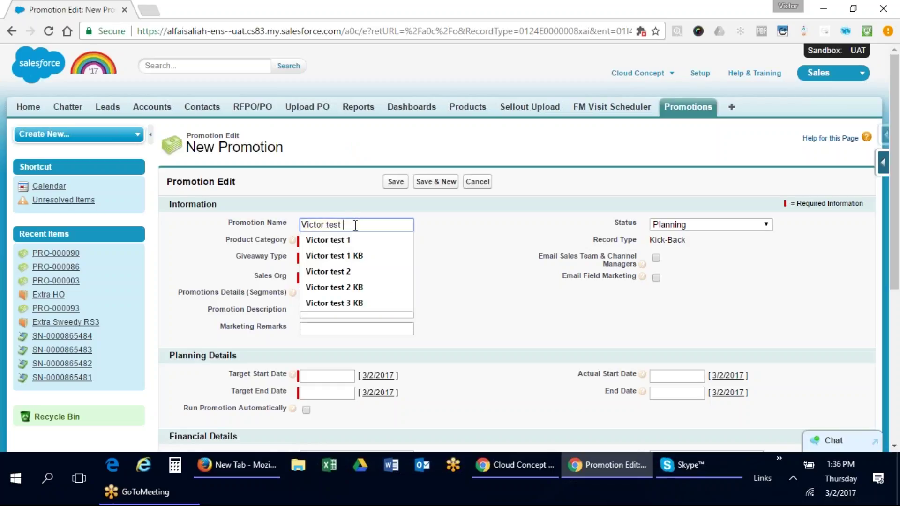
type("Video ")
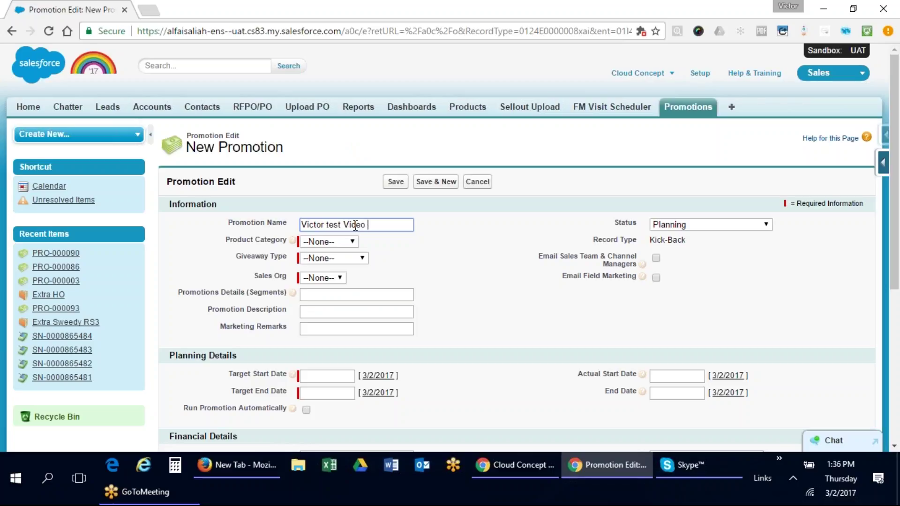
type("Kickback 1")
Set the product category to Mobile, the giveaway type to Free Item and the sales org to MEC.
left_click(324, 241)
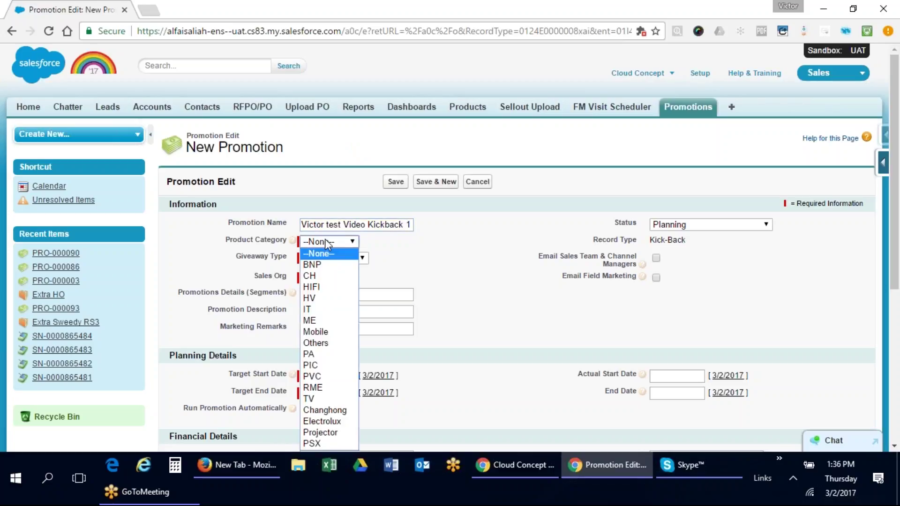
left_click(323, 332)
left_click(326, 257)
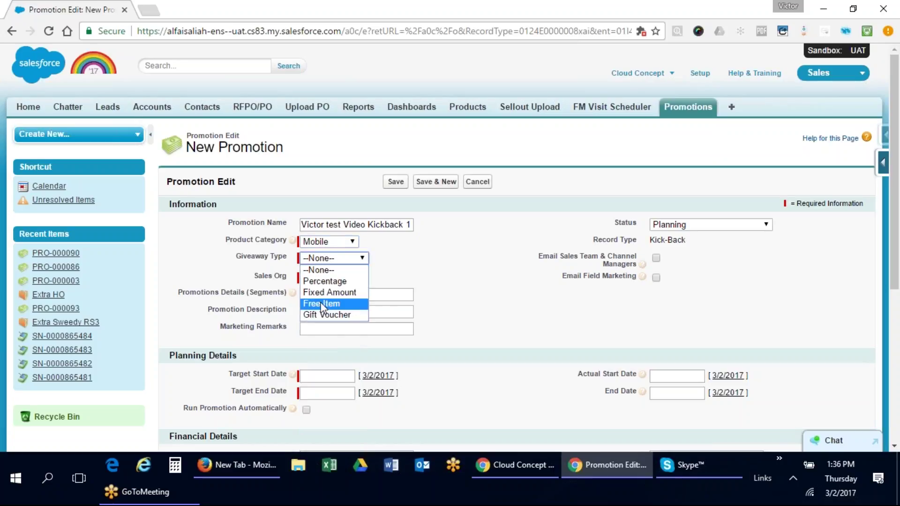
left_click(334, 305)
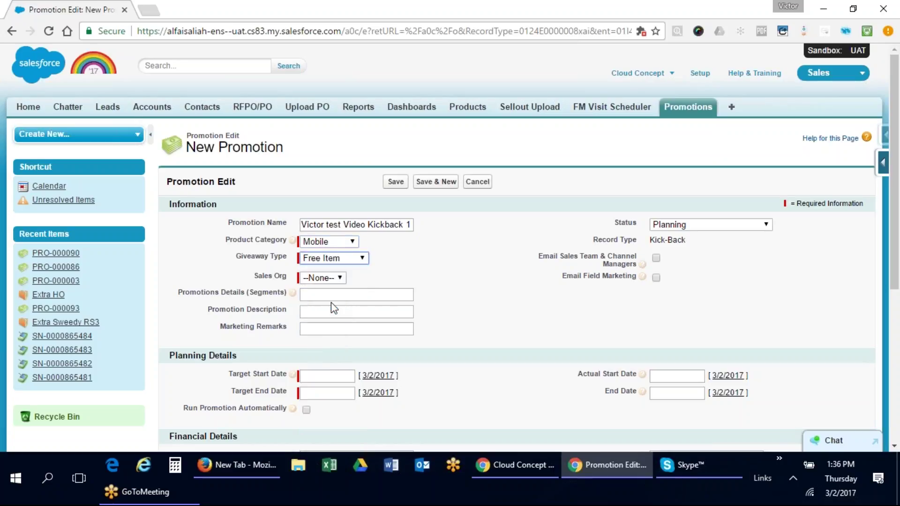
left_click(330, 277)
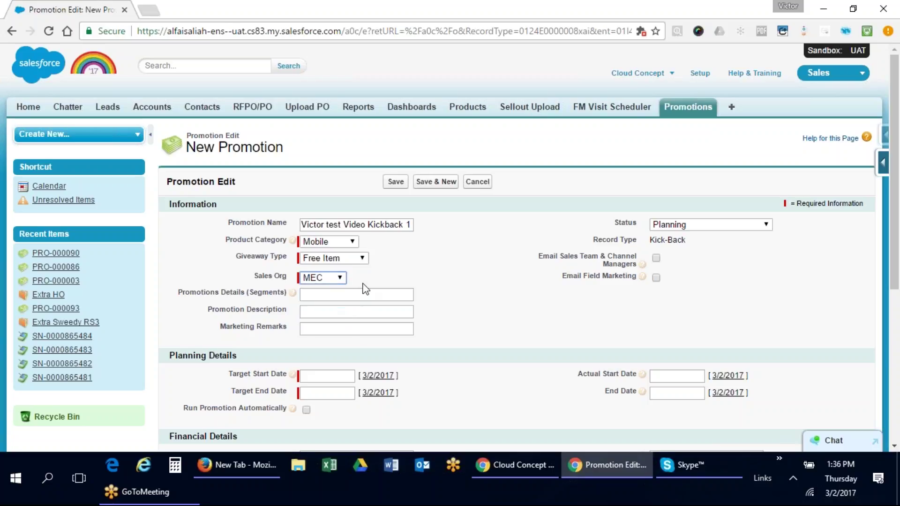
Set the promotion's target start date to 3/2/2017 and its target end date to 3/31/2017.
scroll(398, 286, "down", 3)
scroll(402, 286, "up", 2)
left_click(331, 309)
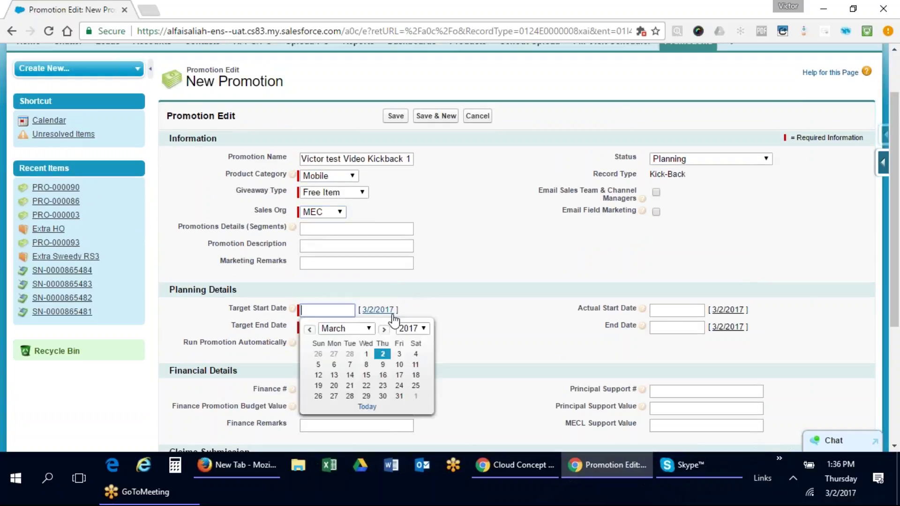
left_click(377, 310)
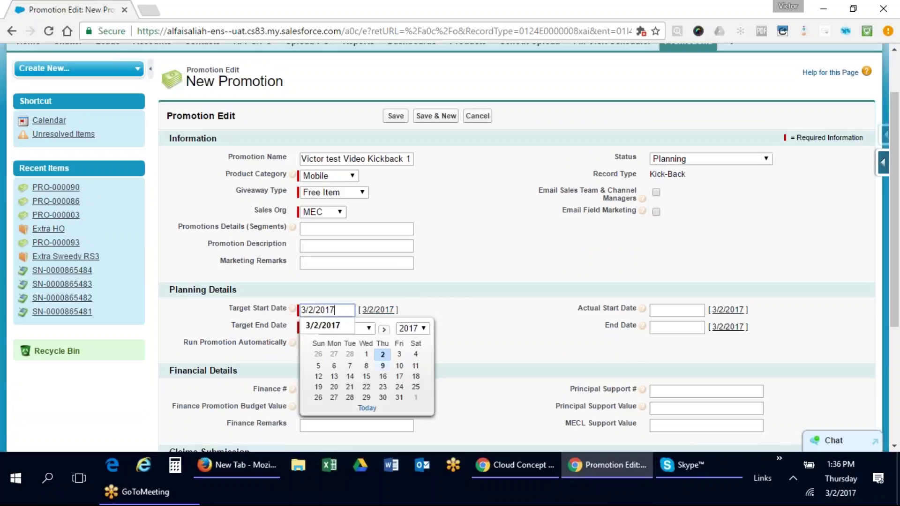
left_click(386, 355)
left_click(384, 354)
left_click(347, 328)
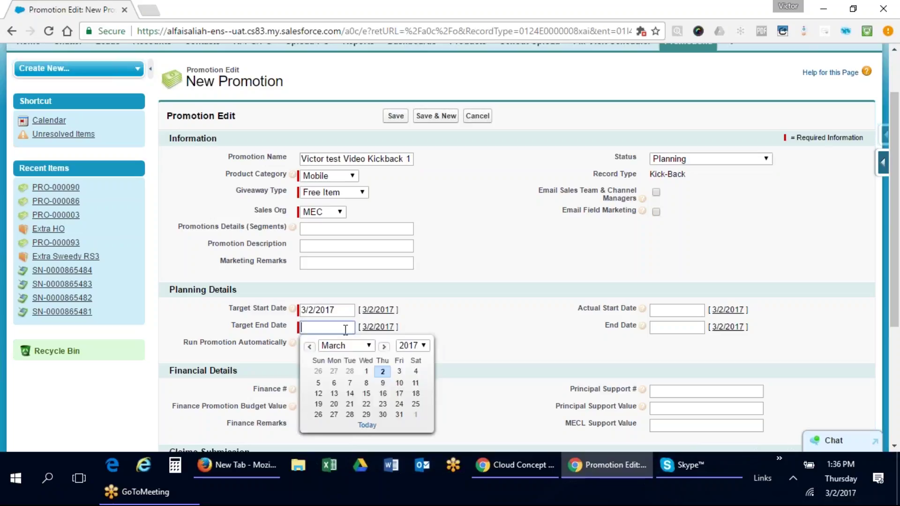
left_click(378, 328)
left_click(399, 415)
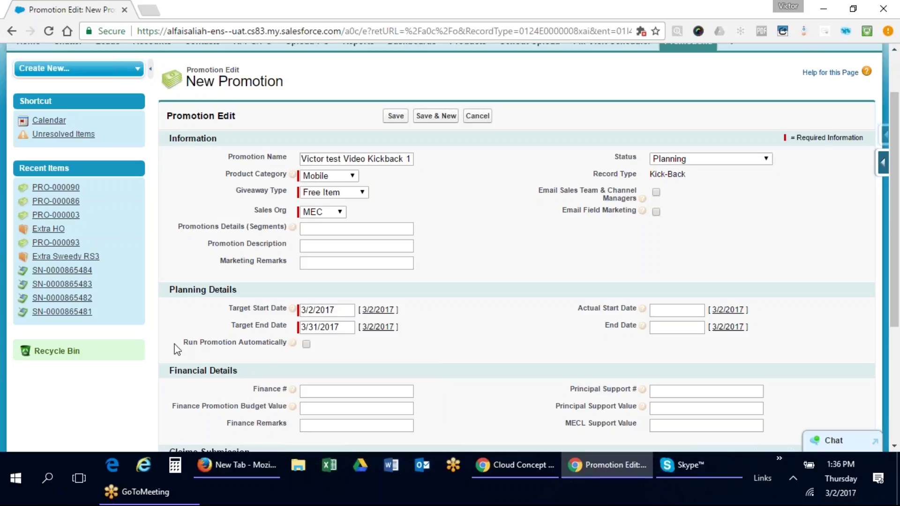
left_click_drag(183, 344, 285, 345)
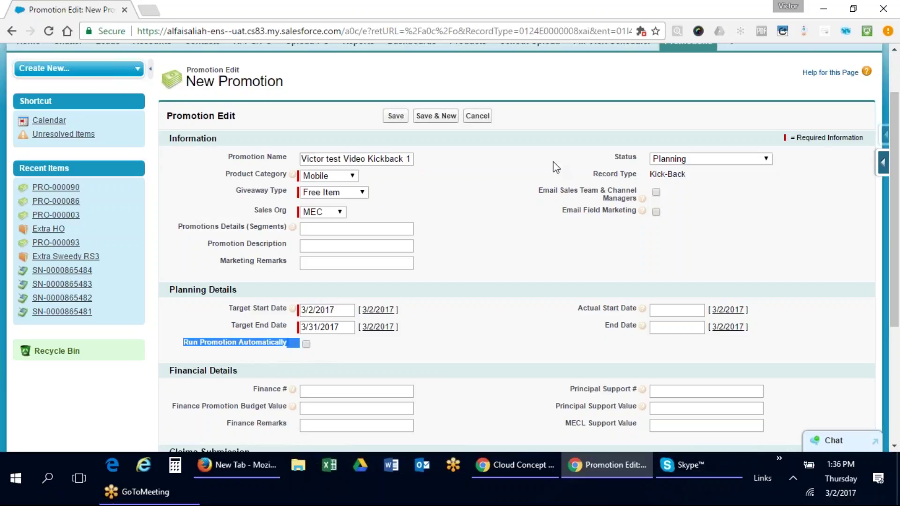
left_click(335, 310)
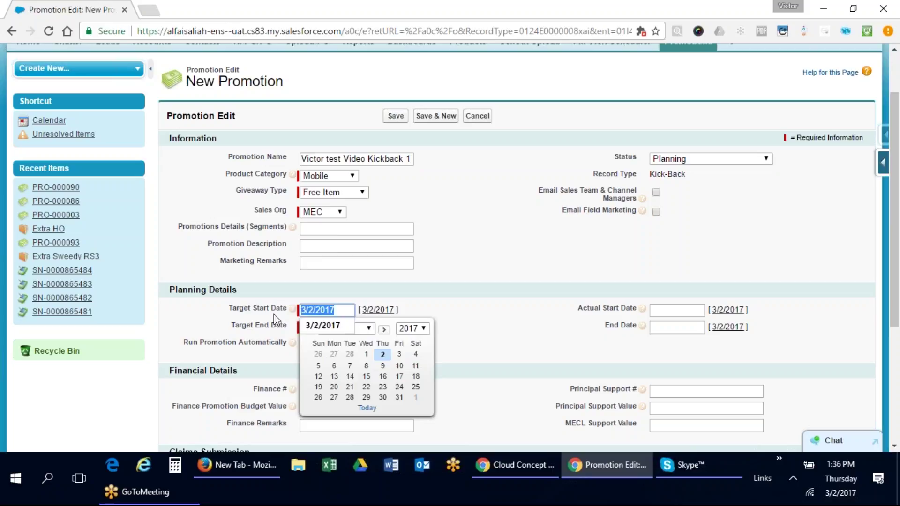
left_click(253, 327)
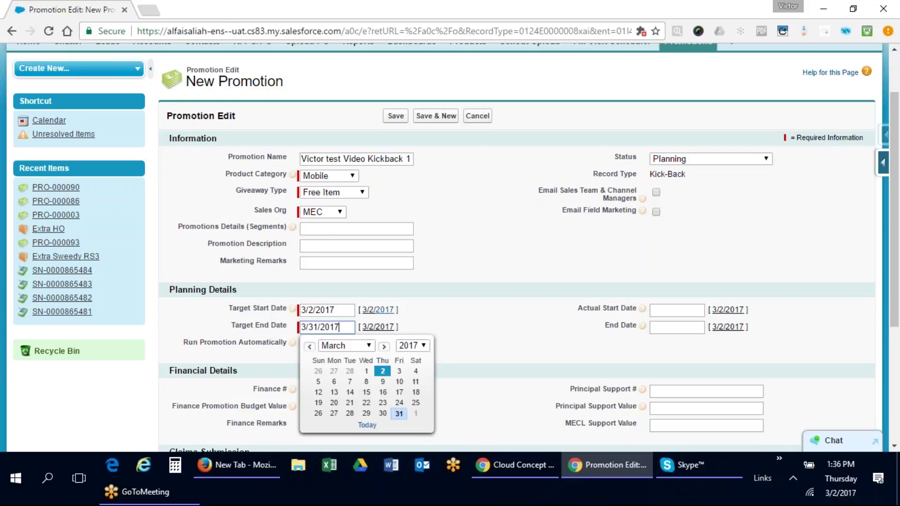
left_click(451, 228)
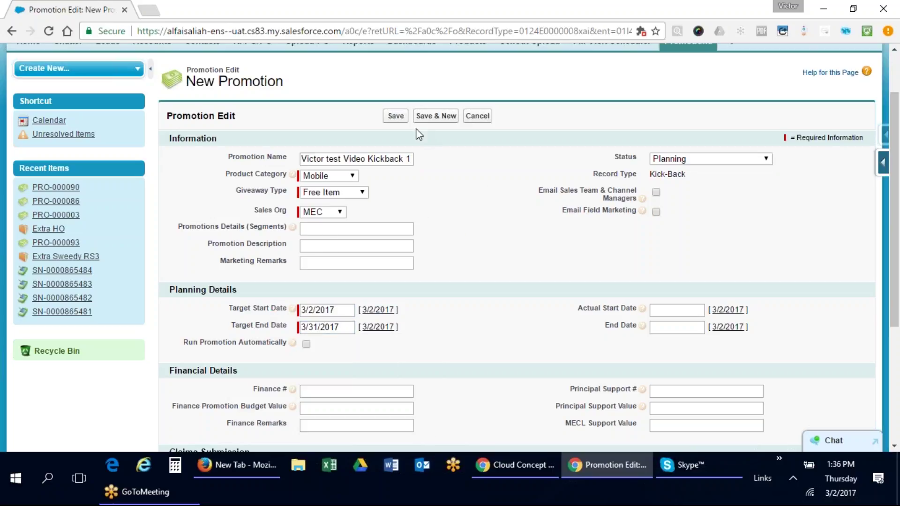
Save the new promotion and open its Promotion Wizard.
left_click(395, 116)
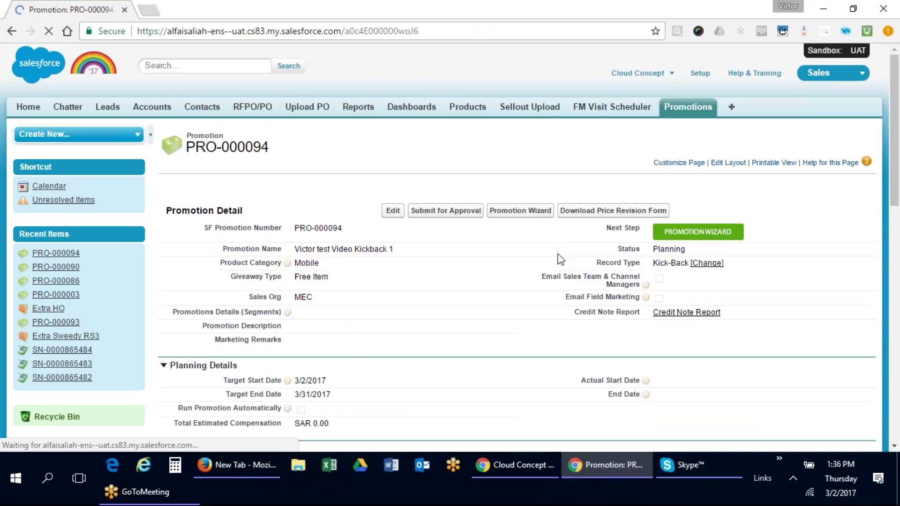
left_click_drag(605, 228, 647, 232)
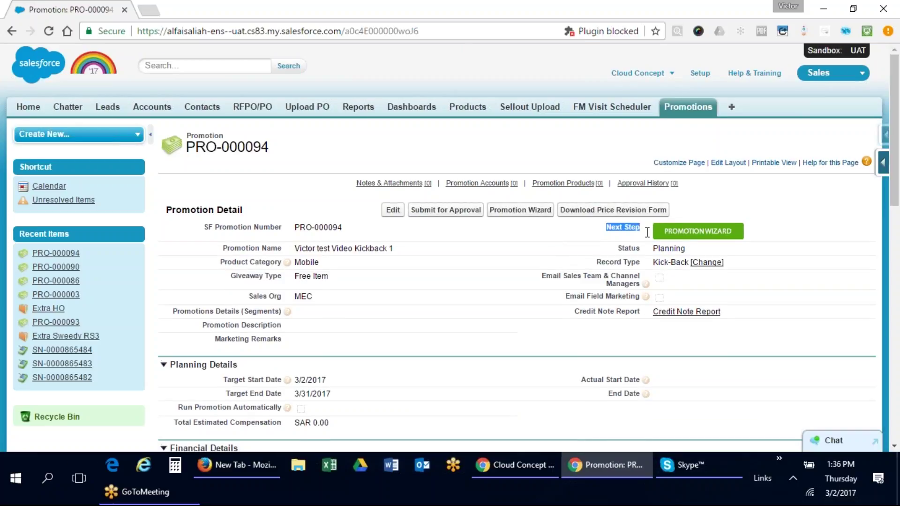
left_click(519, 211)
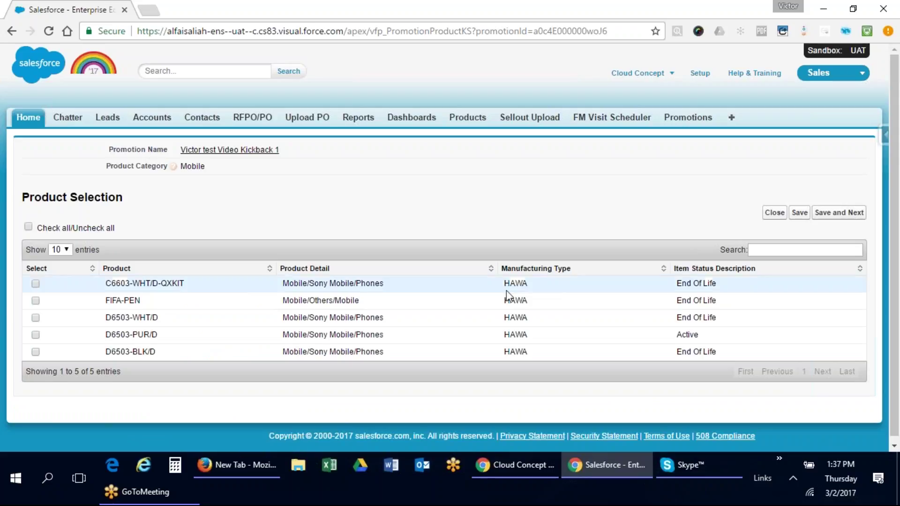
Select the products D6503-WHT/D, D6503-PUR/D and D6503-BLK/D for the promotion, save them and continue to the free item selection.
left_click_drag(41, 196, 123, 199)
left_click(126, 205)
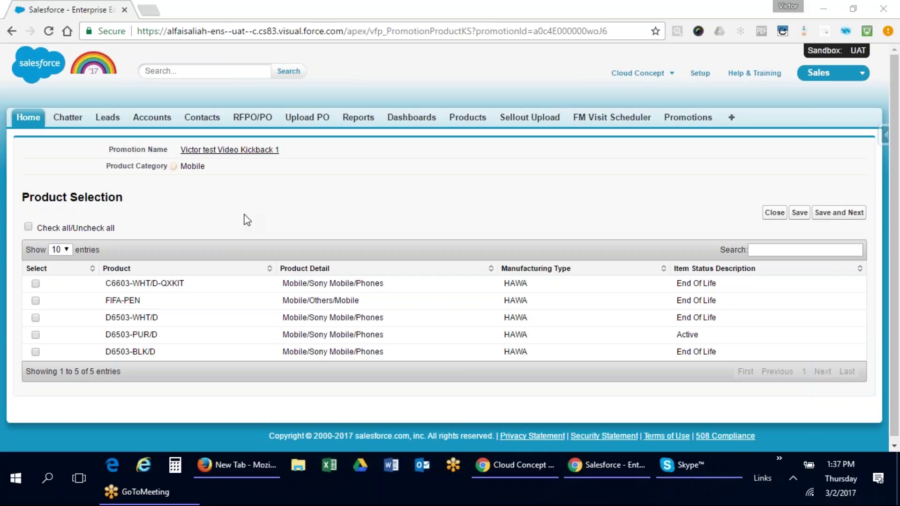
left_click_drag(49, 197, 124, 196)
left_click(146, 207)
left_click(36, 318)
left_click(35, 335)
left_click(36, 351)
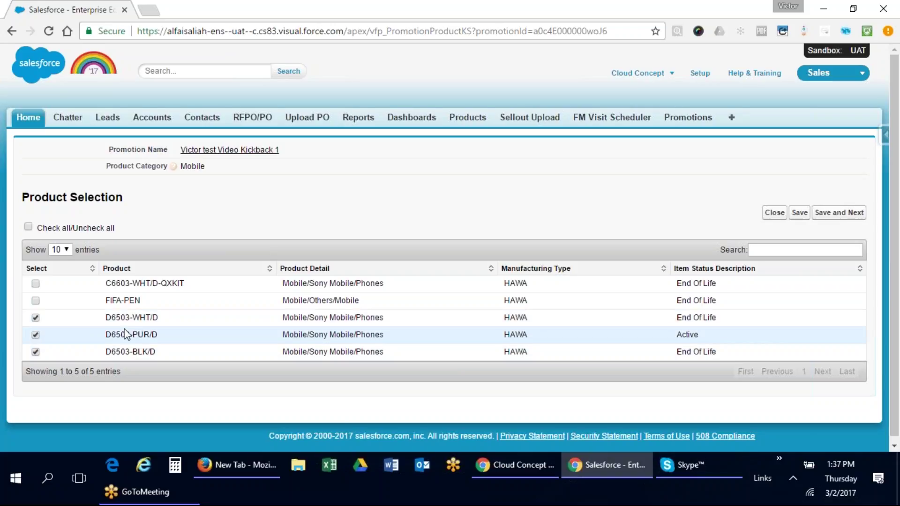
left_click_drag(146, 318, 140, 318)
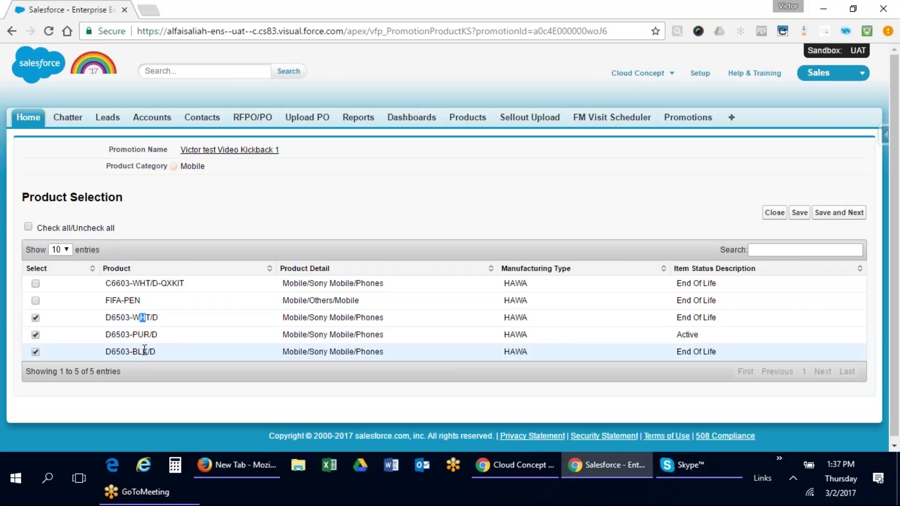
left_click(834, 211)
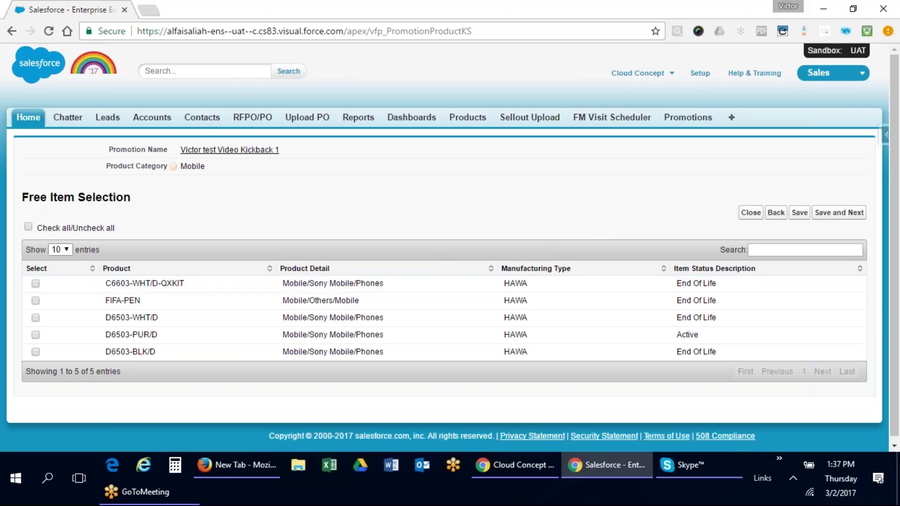
Select FIFA-PEN as the only free item, save it and continue to the account selection.
left_click_drag(40, 197, 123, 203)
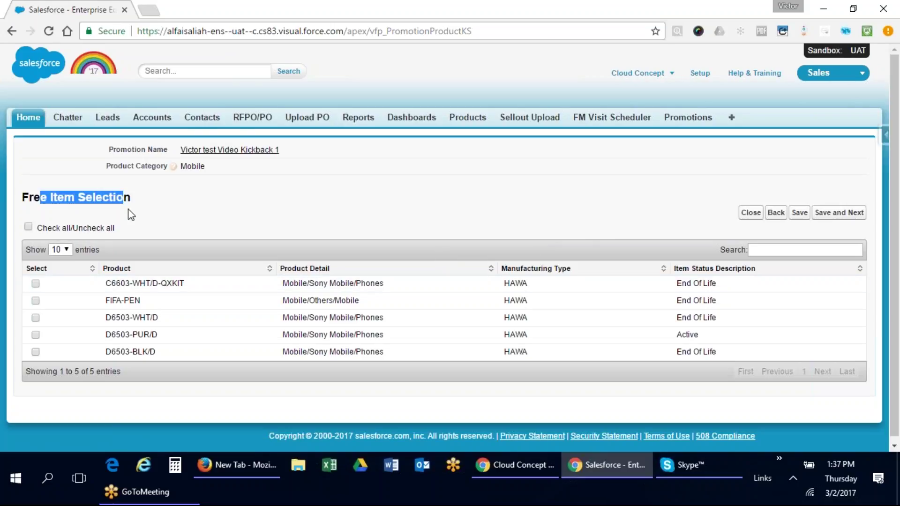
left_click(139, 215)
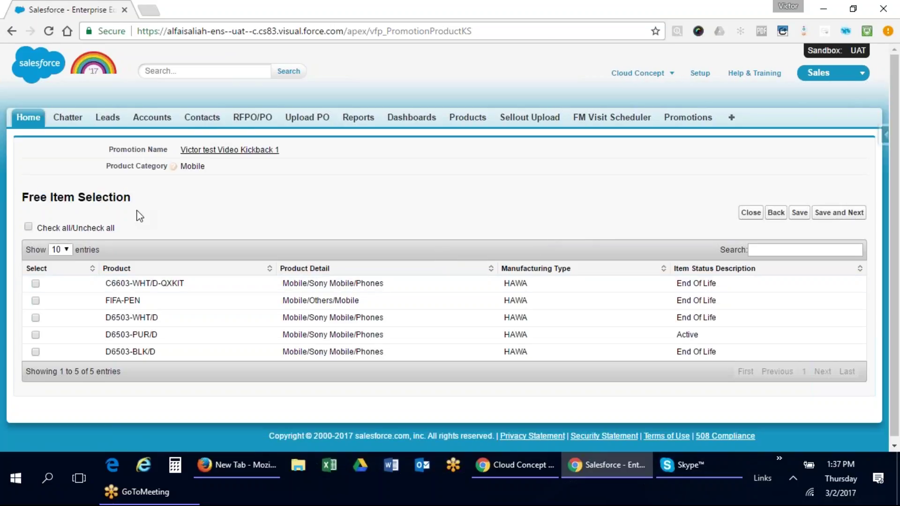
left_click(35, 301)
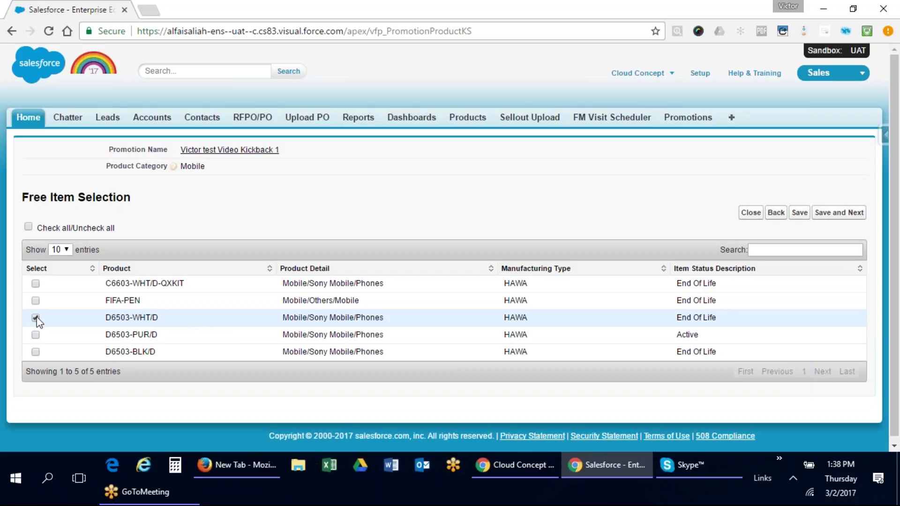
left_click(35, 301)
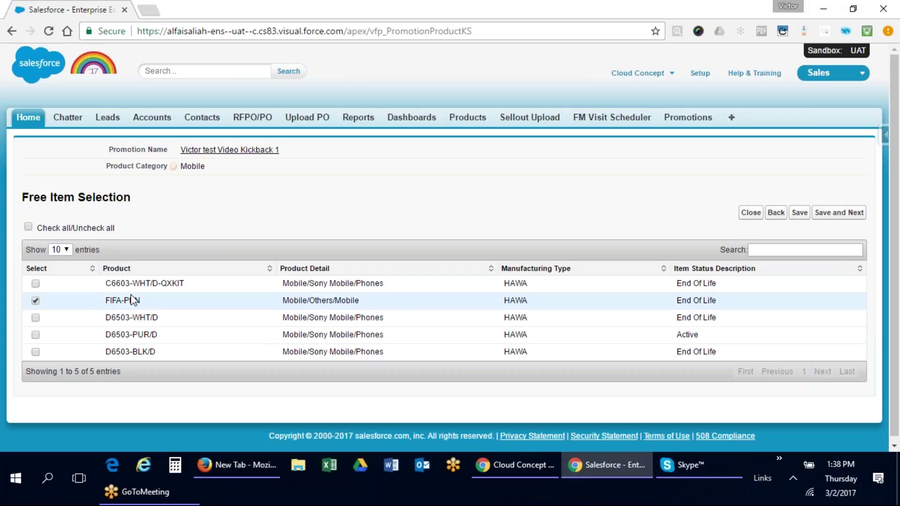
left_click(847, 216)
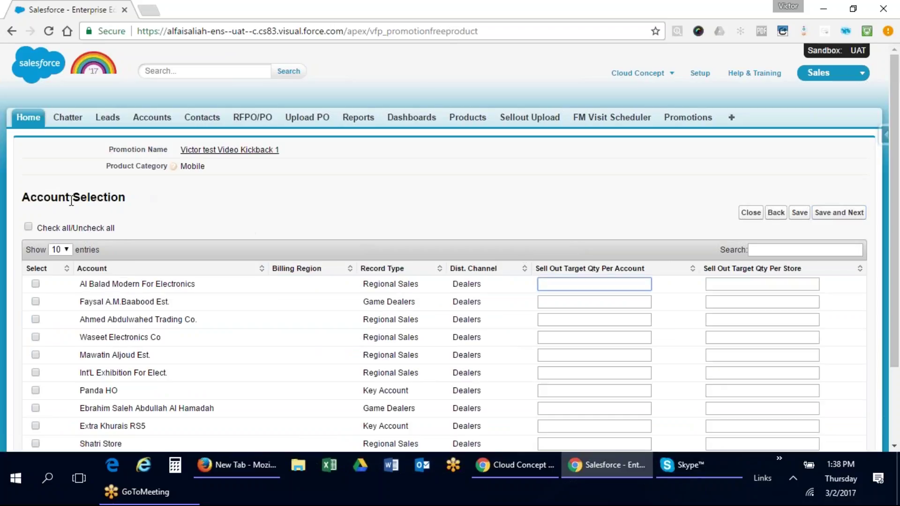
Search the accounts for "extra ho", select Extra HO and save the selection.
left_click_drag(32, 197, 133, 199)
left_click(148, 205)
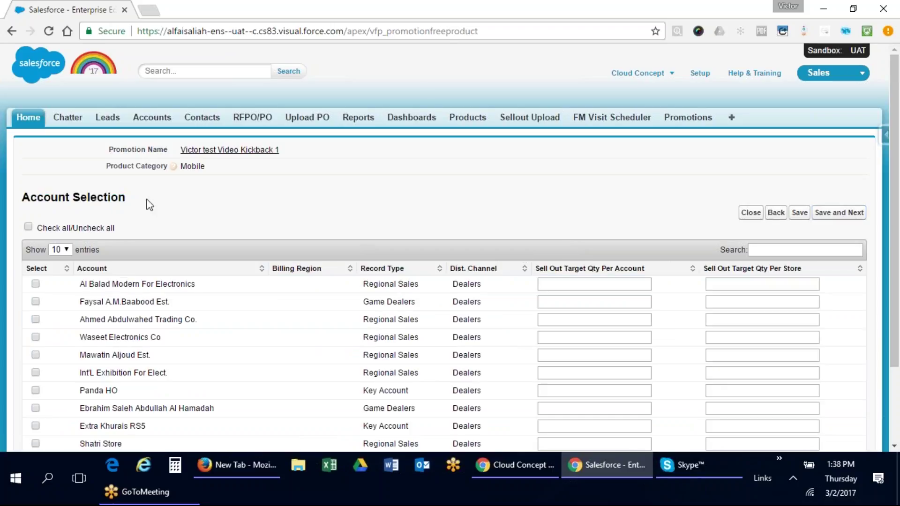
left_click(777, 251)
type("extra ho")
left_click(36, 284)
left_click(810, 213)
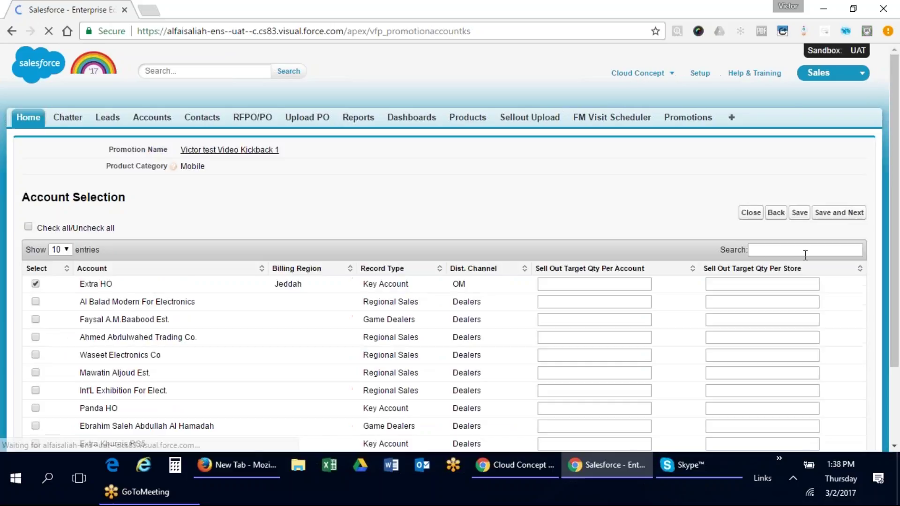
Search the accounts for "jarir", add Jarir Book Stores to the selection and save it.
left_click(806, 253)
type("jarir")
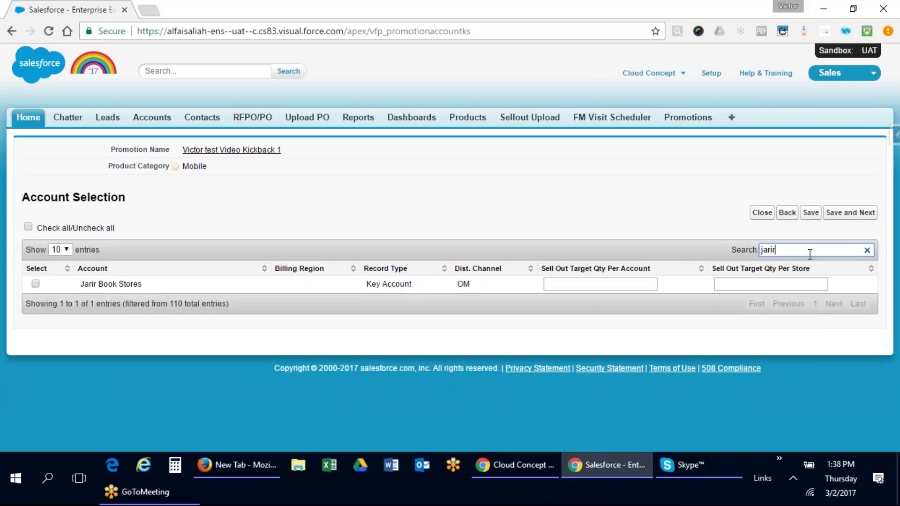
left_click(35, 284)
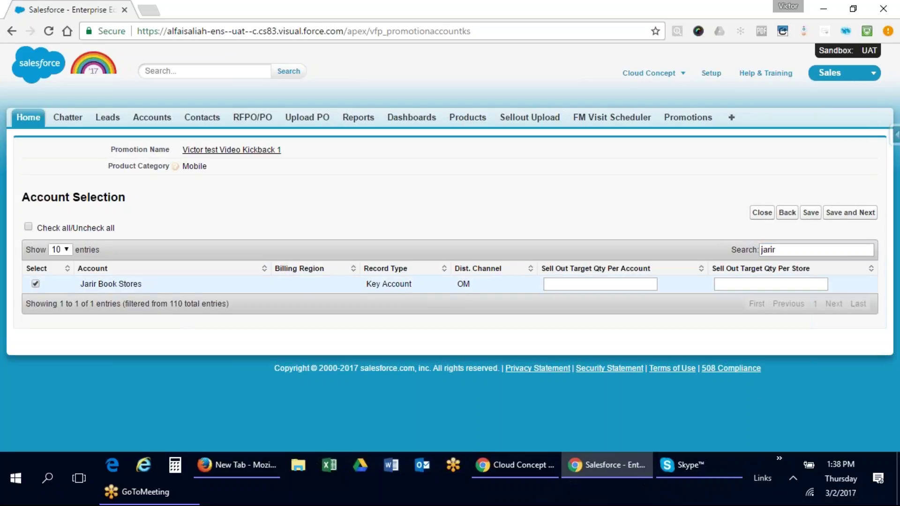
left_click(810, 213)
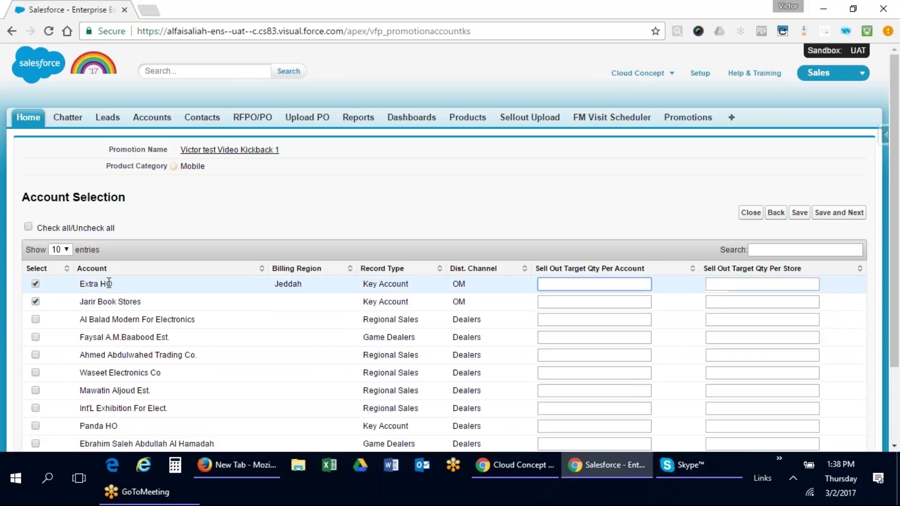
left_click(577, 284)
left_click(732, 285)
left_click(603, 285)
left_click(747, 285)
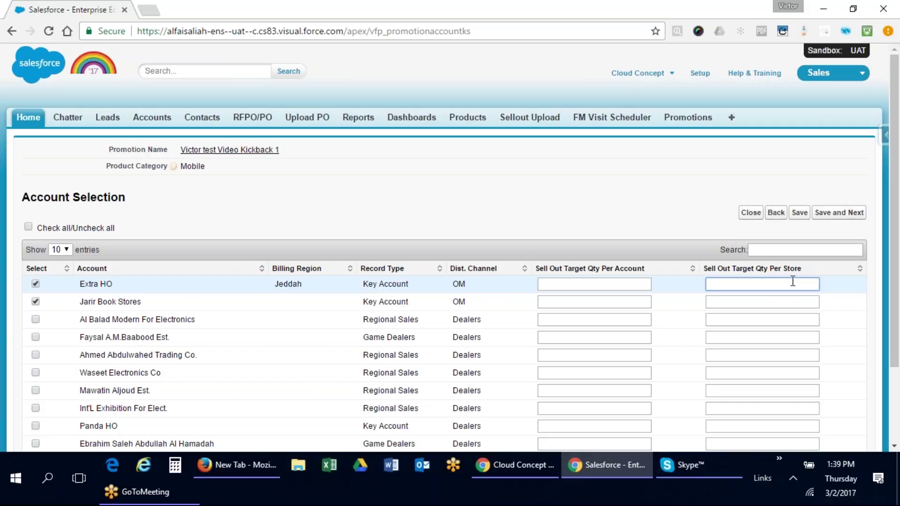
left_click(747, 286)
left_click(602, 300)
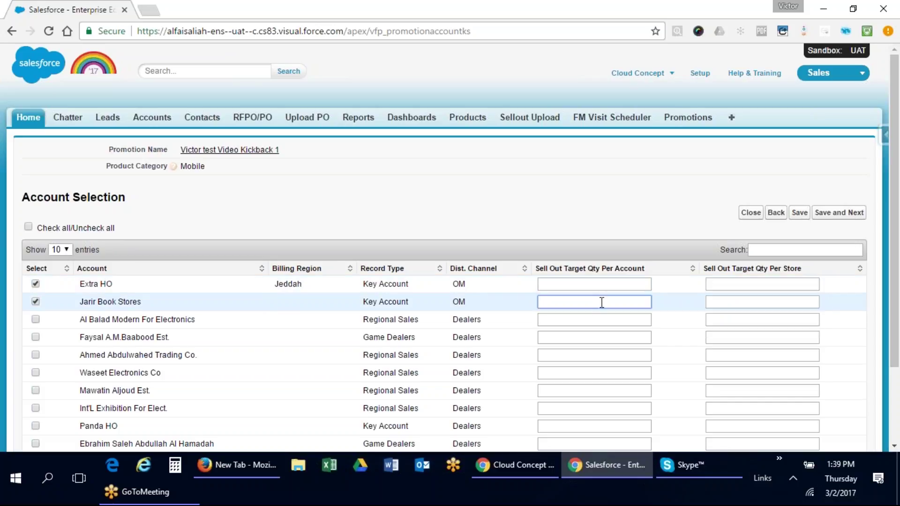
Set Jarir Book Stores' sell out target per account to 1000 and Extra HO's target per store to 200, then save and continue.
type("1000")
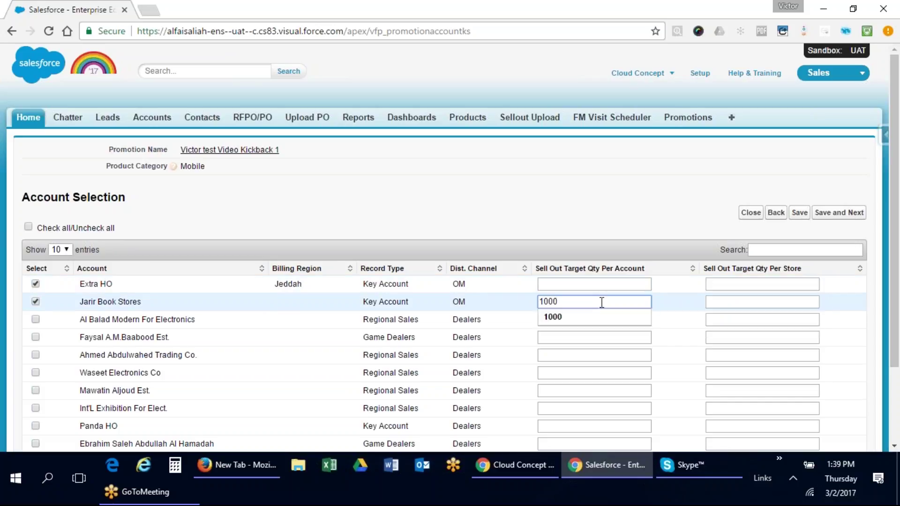
left_click(735, 284)
type("200")
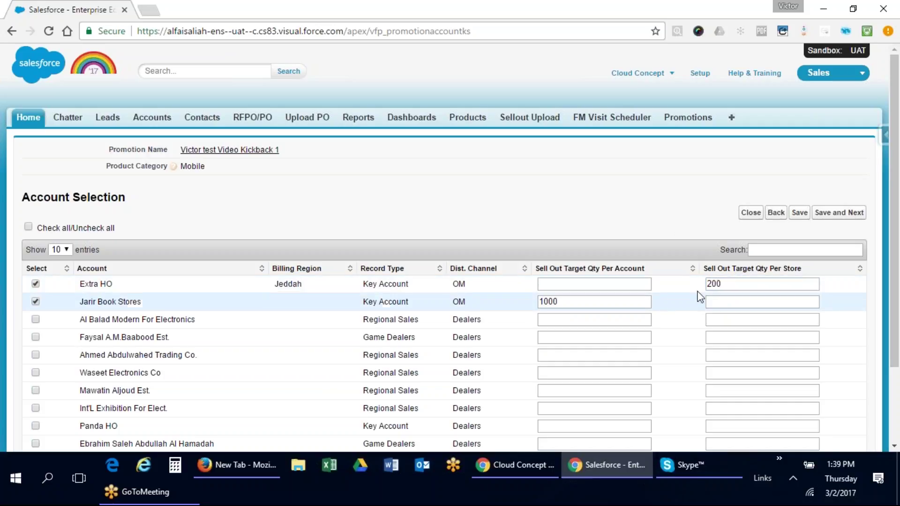
left_click(799, 212)
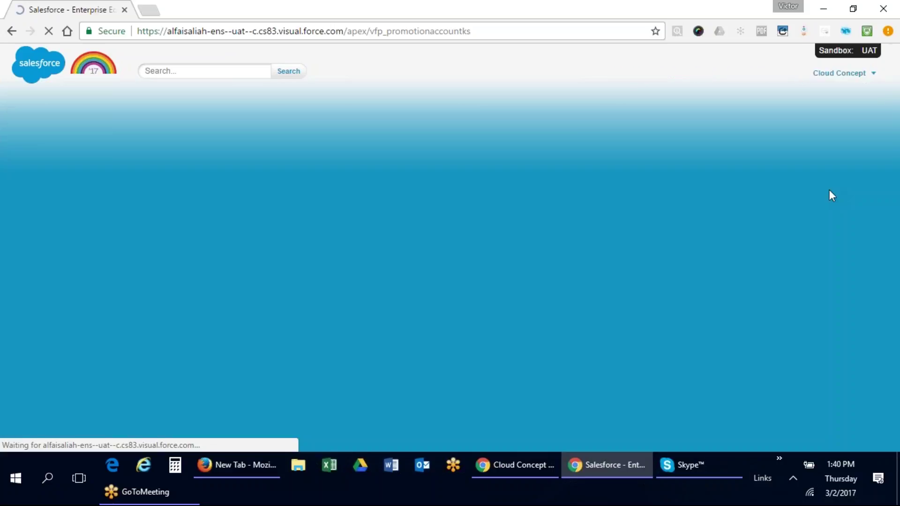
left_click(840, 213)
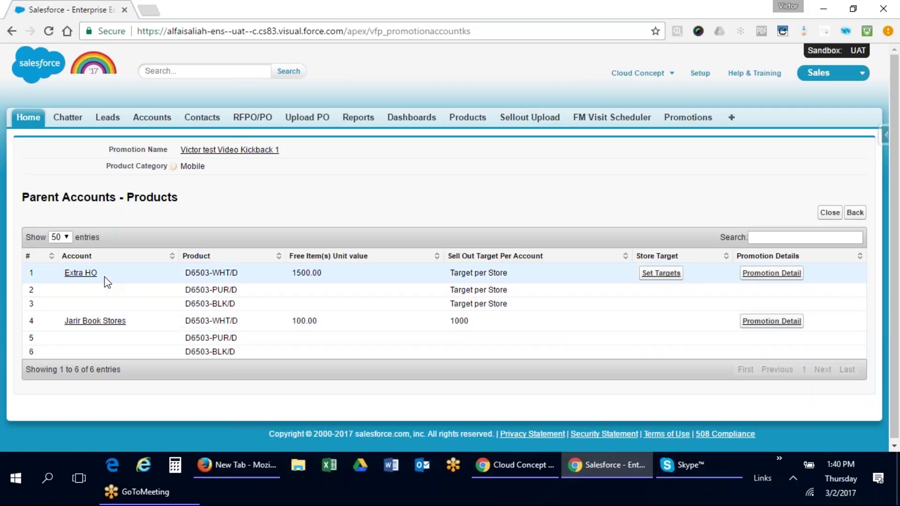
Set Extra HO's store targets to 150 for Extra Sakaka KS8 and Extra Remall RS7, then save them and go to the promotion details.
left_click(665, 276)
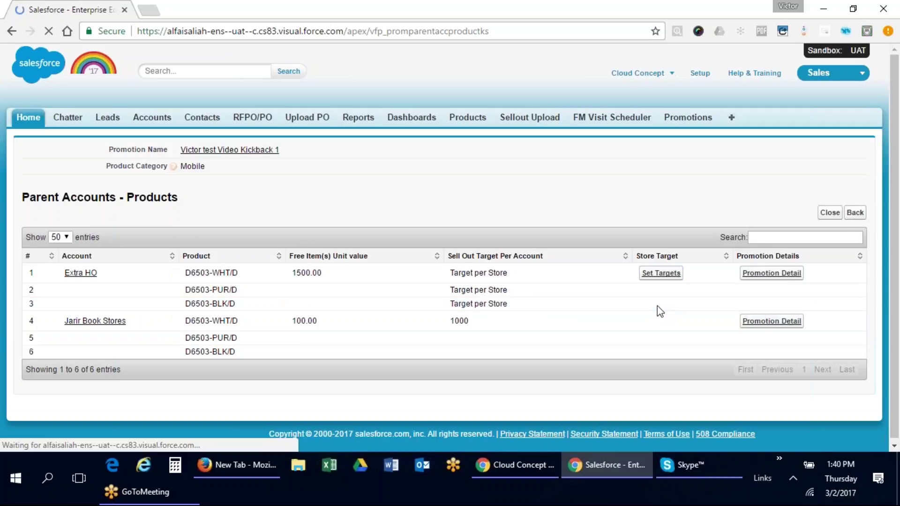
left_click(662, 276)
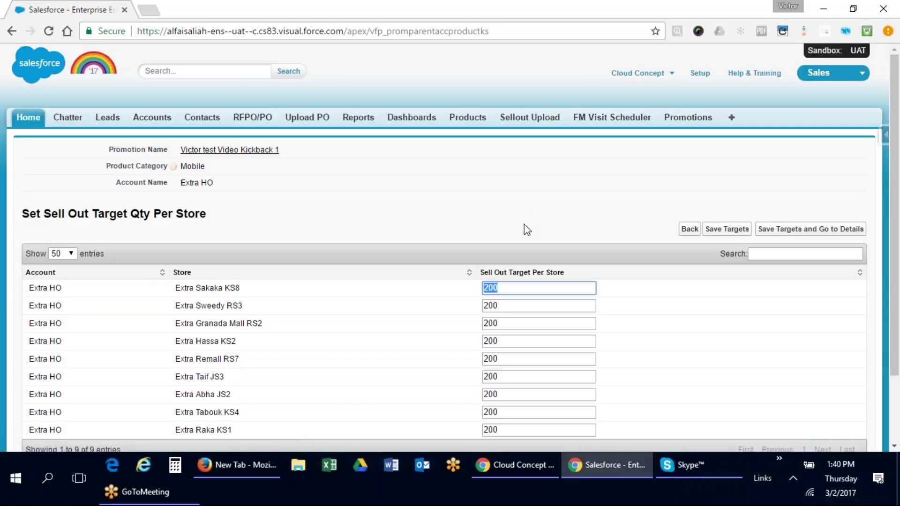
scroll(521, 221, "down", 2)
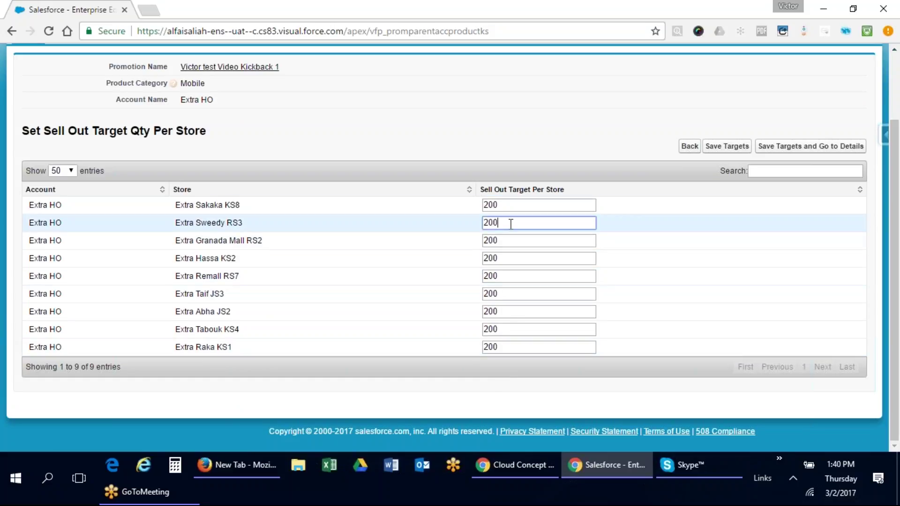
type("150")
double_click(490, 276)
type("150")
left_click(518, 139)
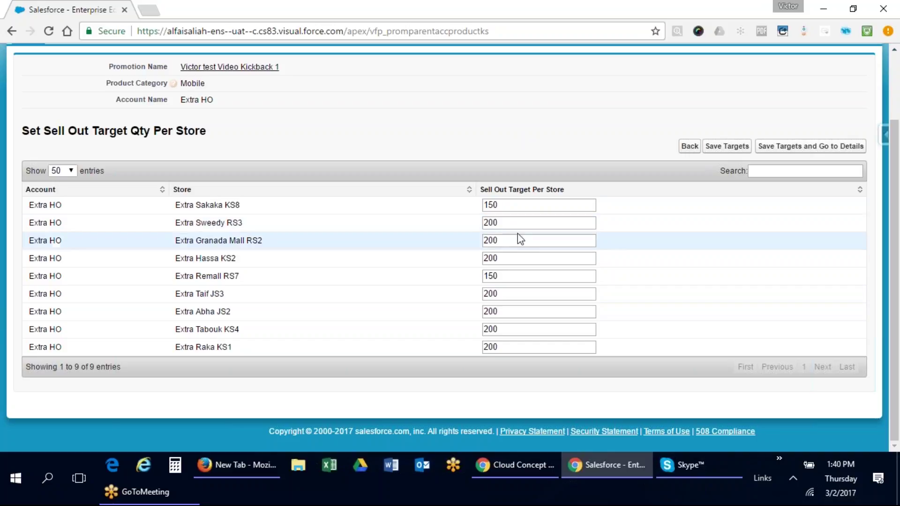
left_click(743, 150)
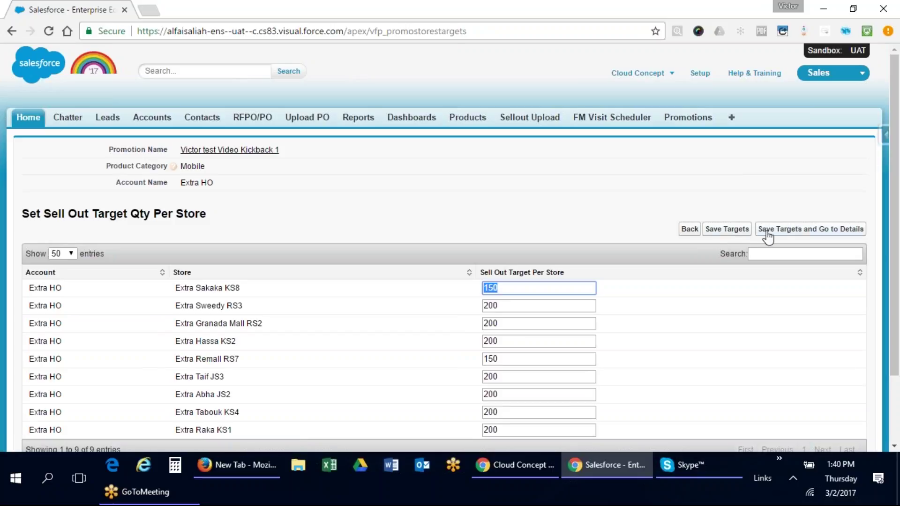
left_click(802, 234)
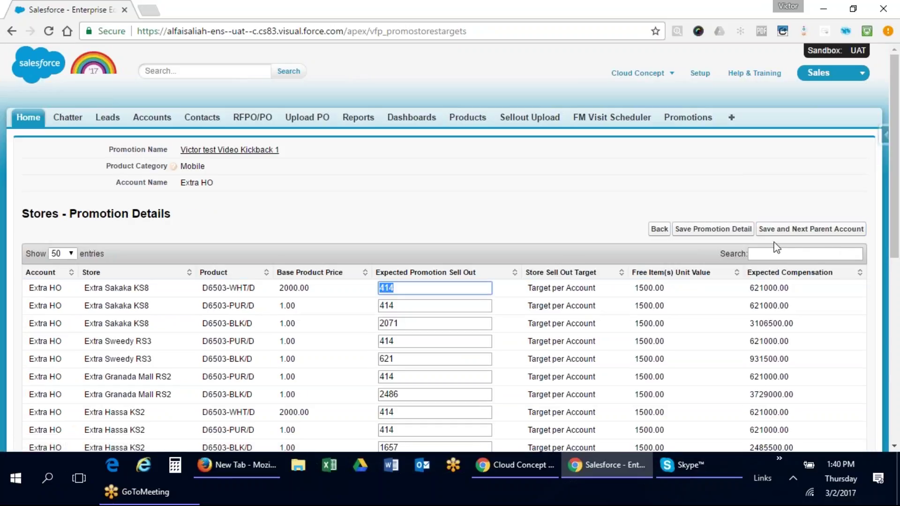
Return to the parent accounts' product list and reopen the promotion details of Extra HO.
left_click(659, 229)
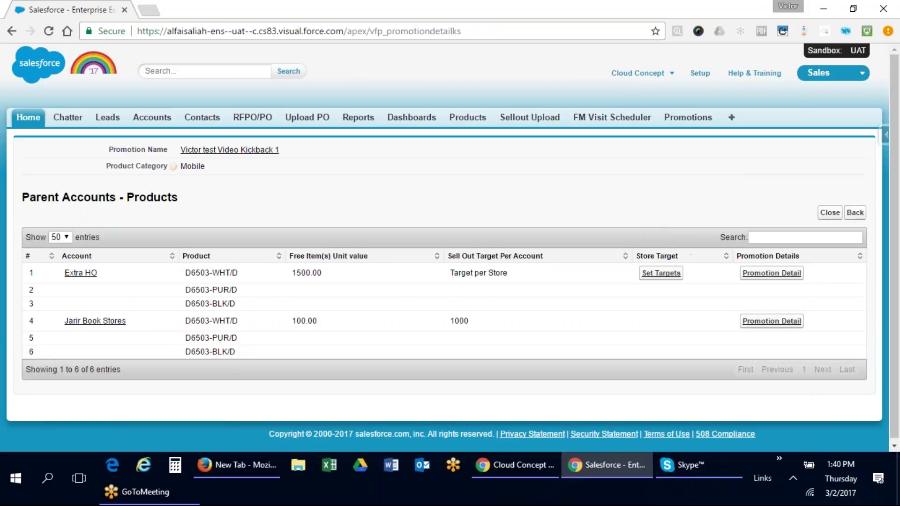
left_click(854, 214)
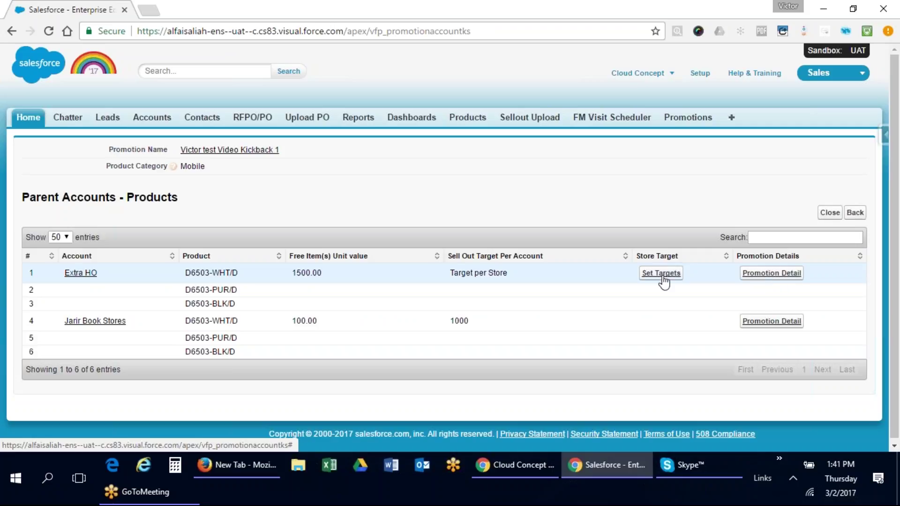
left_click(773, 276)
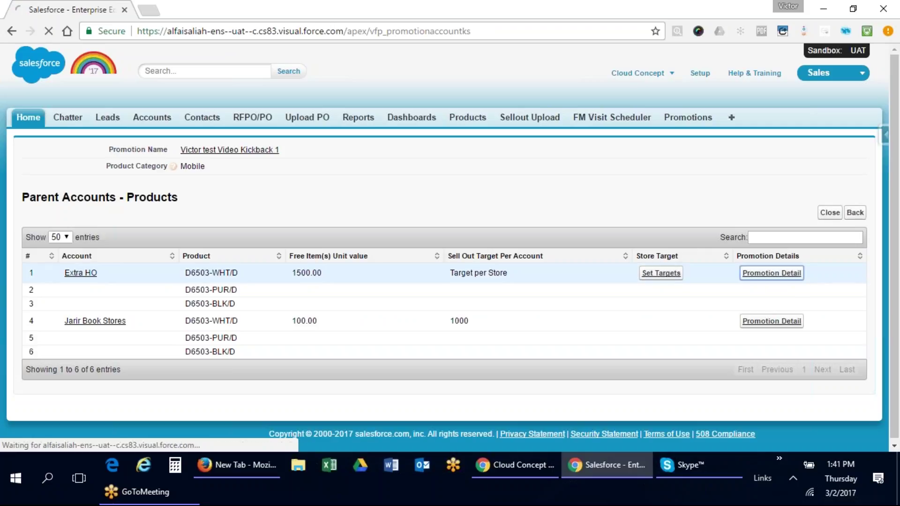
scroll(755, 277, "down", 1)
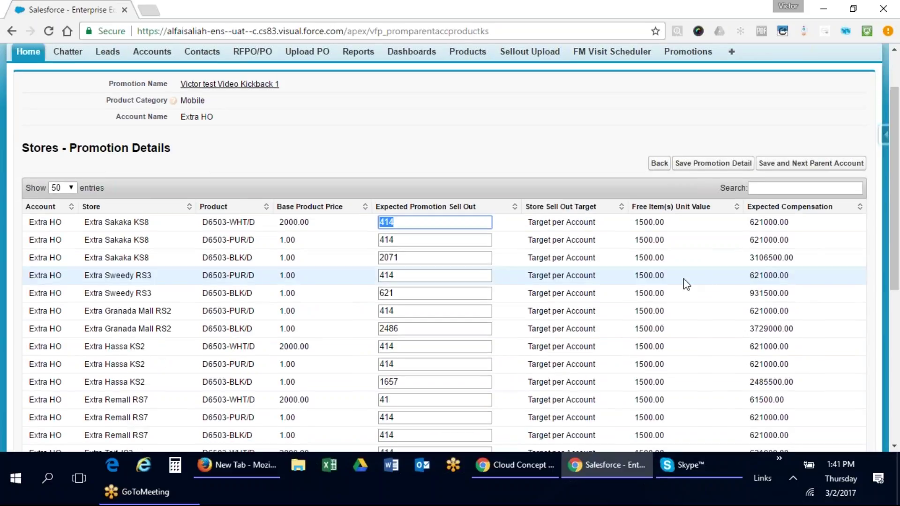
scroll(656, 287, "up", 1)
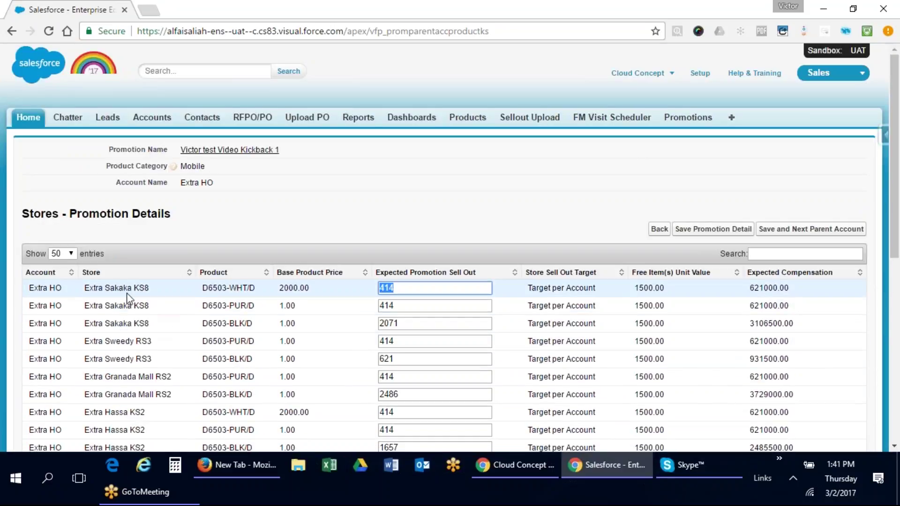
Filter the promotion details by the store Extra Sakaka KS8.
left_click_drag(150, 288, 85, 287)
key("ctrl+c")
left_click(824, 254)
key("ctrl+v")
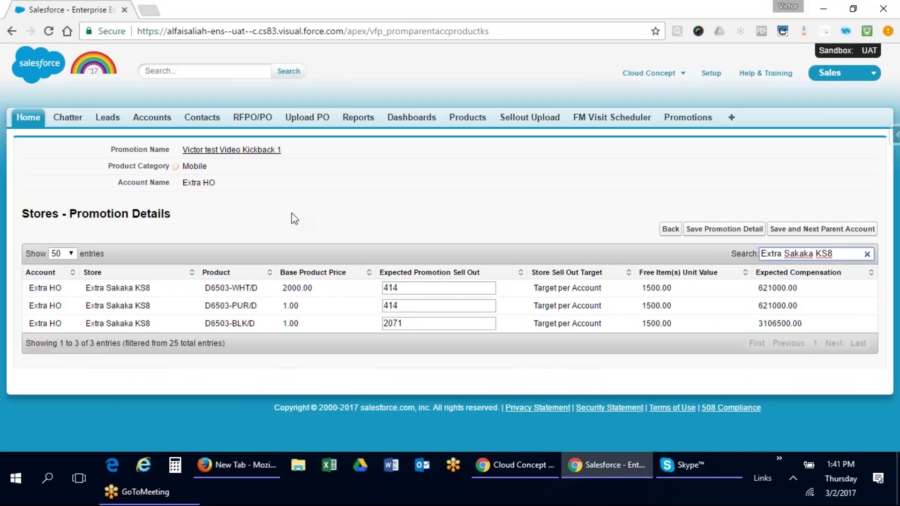
Examine the Extra Sakaka KS8 products with their free item unit value and expected promotion sell out.
left_click_drag(85, 288, 151, 287)
left_click_drag(215, 288, 263, 305)
left_click_drag(211, 324, 256, 327)
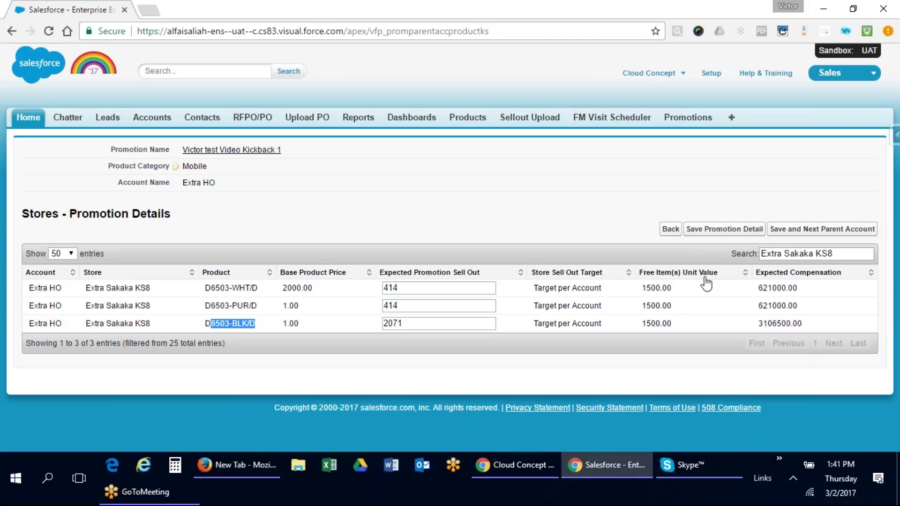
mouse_move(641, 288)
left_mouse_down()
mouse_move(666, 287)
mouse_move(655, 287)
left_mouse_up()
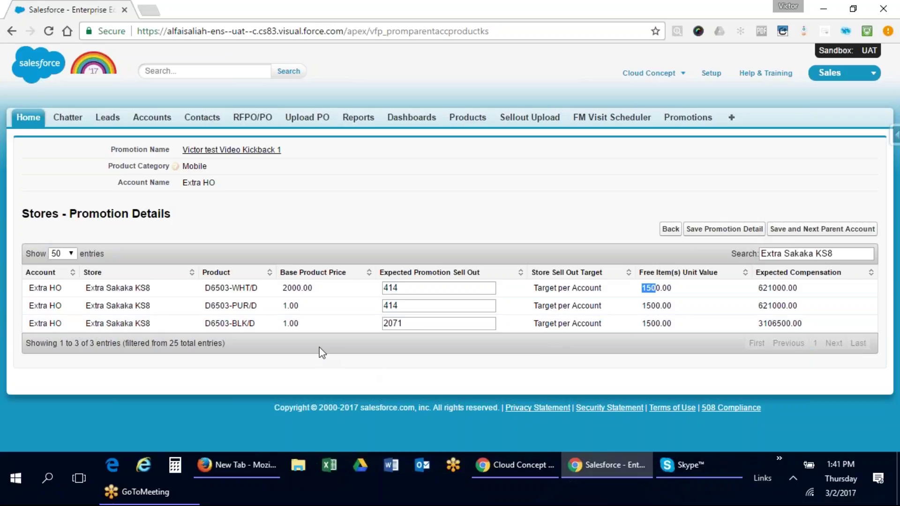
left_click_drag(205, 288, 255, 289)
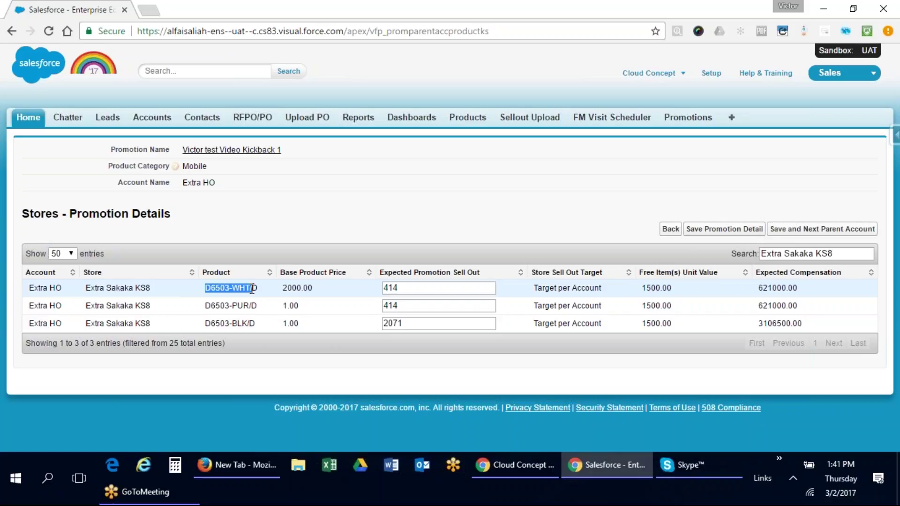
left_click_drag(642, 288, 660, 287)
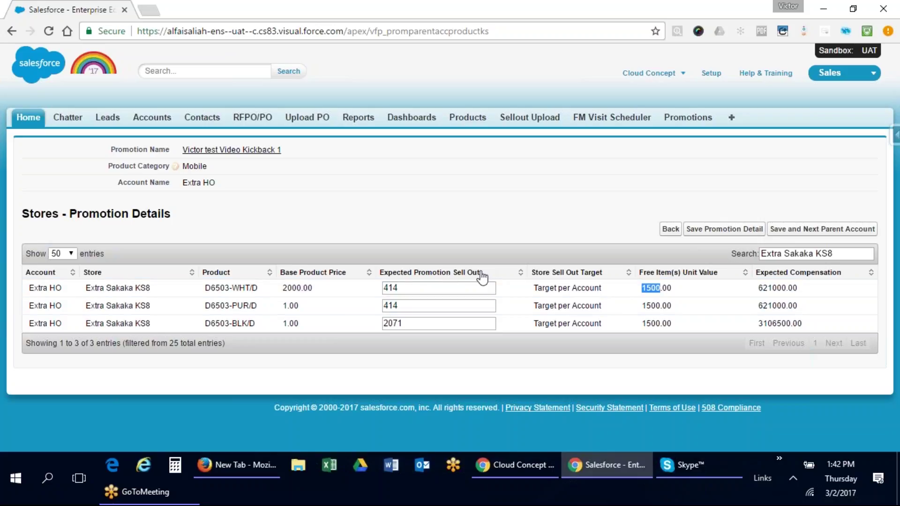
double_click(412, 288)
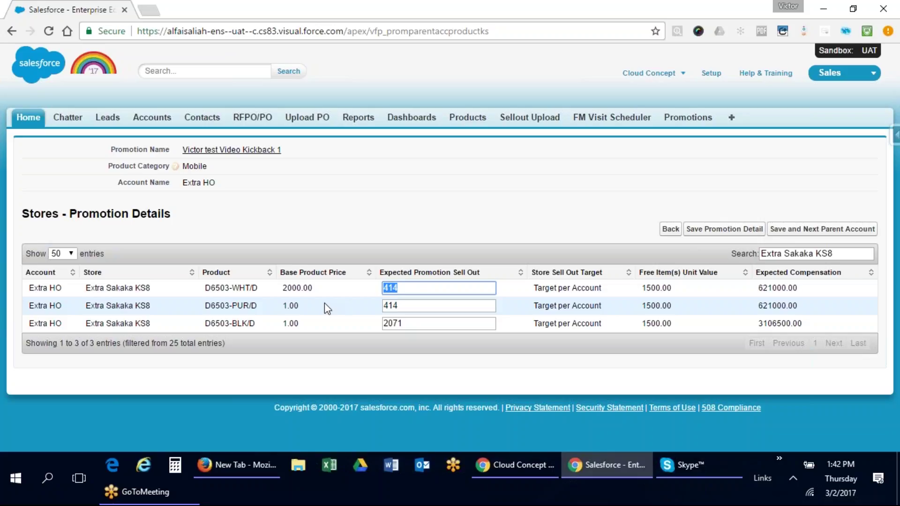
left_click(210, 291)
left_click_drag(210, 291, 251, 291)
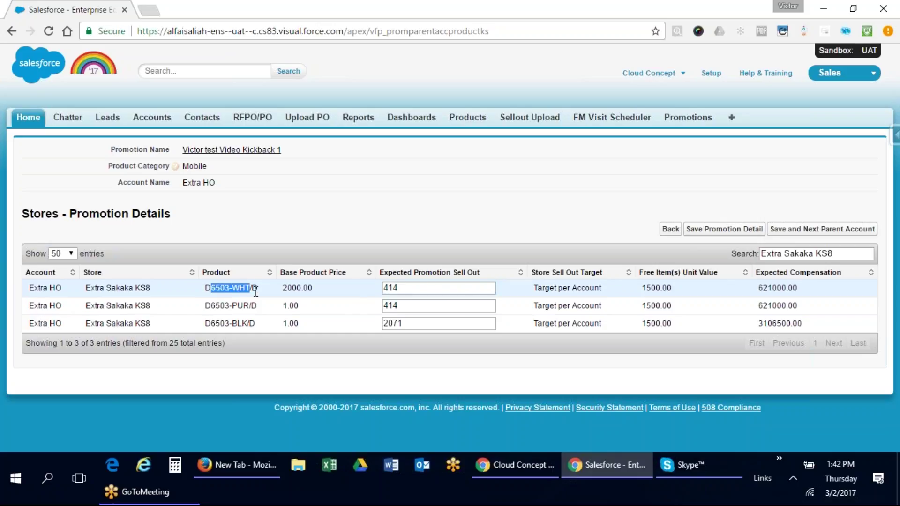
double_click(389, 289)
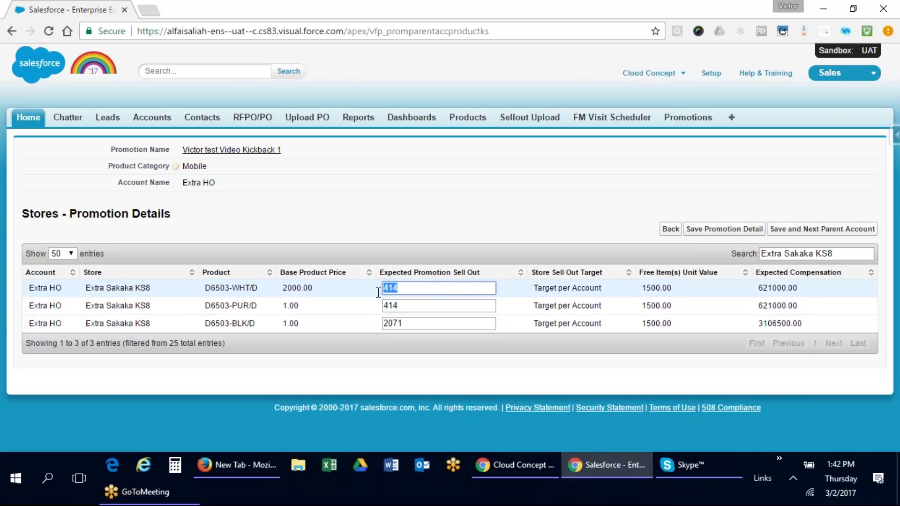
left_click(404, 289)
left_click_drag(404, 289, 374, 284)
left_click(404, 290)
left_click(404, 287)
left_click_drag(407, 288, 382, 287)
left_click(407, 289)
Set Extra Sakaka KS8's expected sell out to 500 for D6503-WHT/D and D6503-PUR/D and 2000 for D6503-BLK/D, and save the promotion detail.
left_click_drag(407, 288, 381, 289)
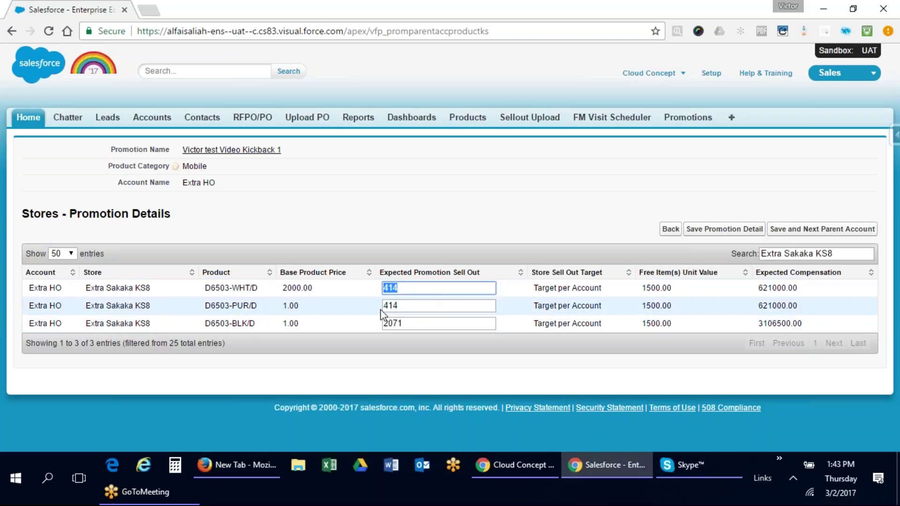
type("500")
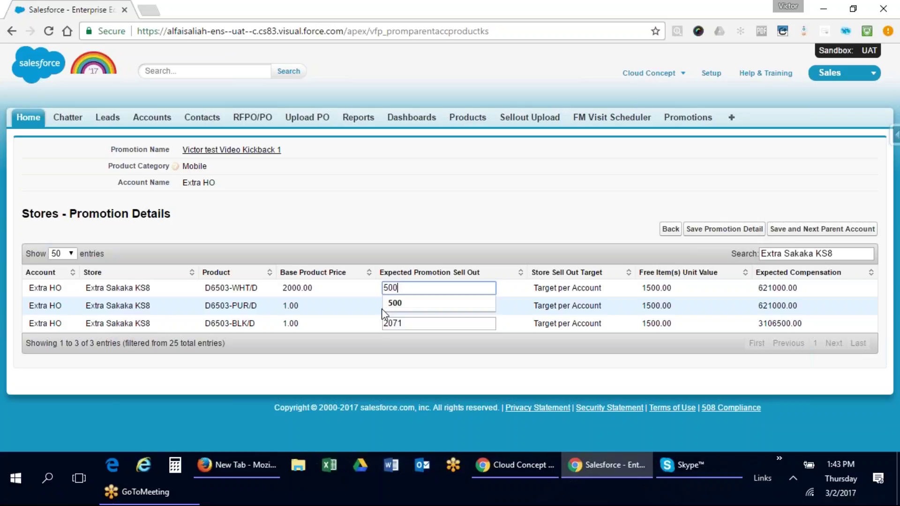
key("Tab")
type("500")
left_click(388, 328)
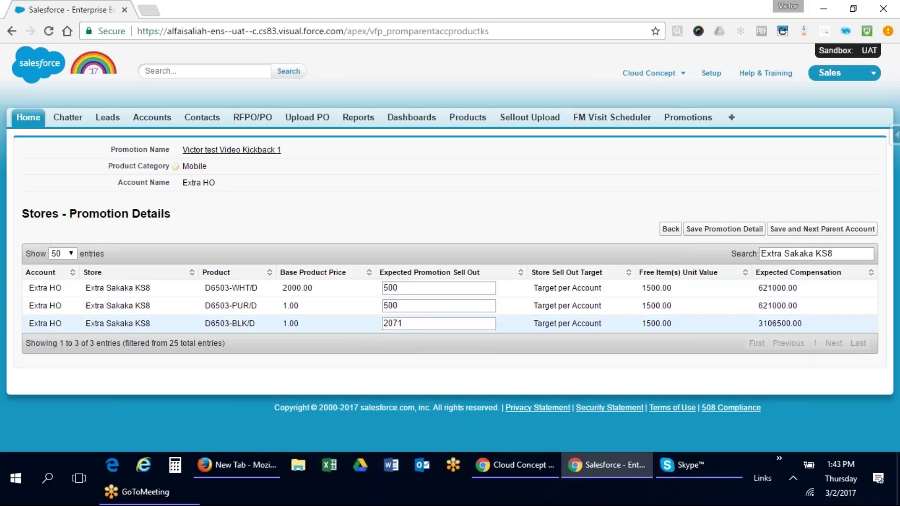
left_click_drag(414, 324, 358, 324)
type("2000")
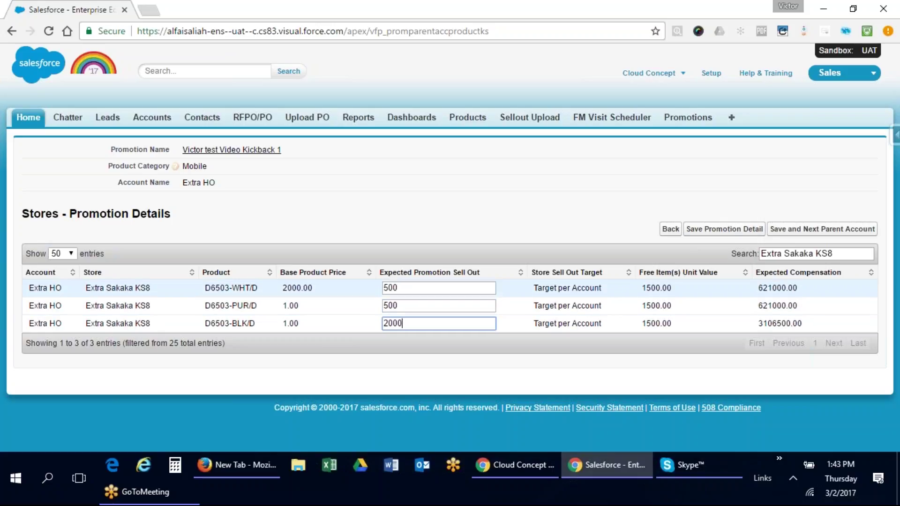
left_click(572, 289)
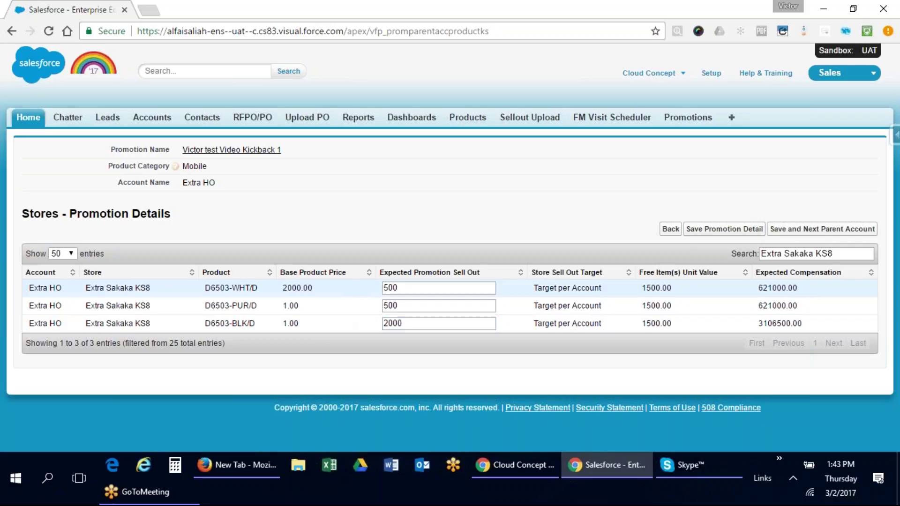
left_click(742, 229)
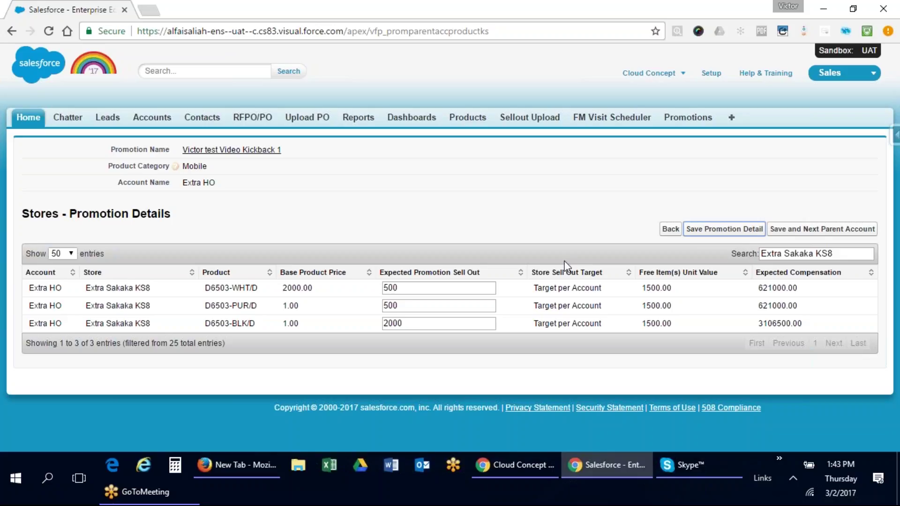
left_click(721, 231)
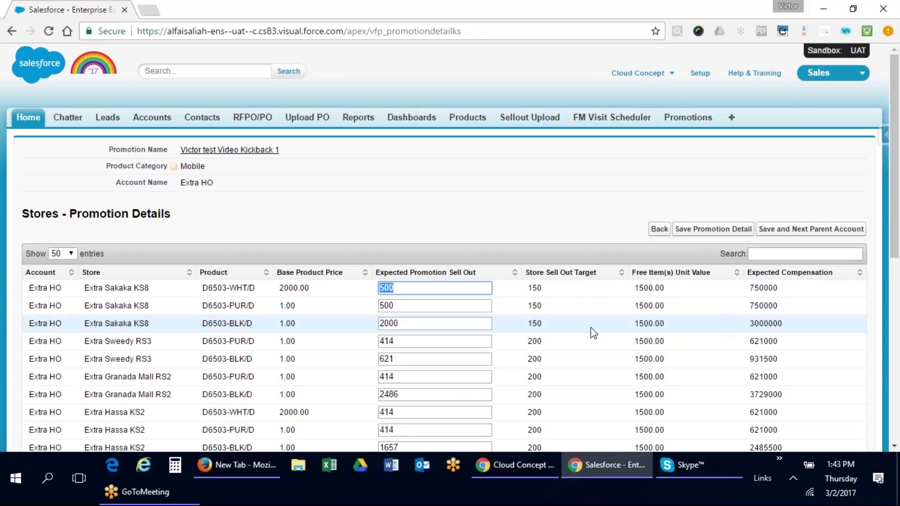
Filter the saved details by Extra Sakaka KS8 again and check the expected compensation of its products.
left_click_drag(160, 294, 83, 286)
key("ctrl+c")
left_click(805, 253)
key("ctrl+v")
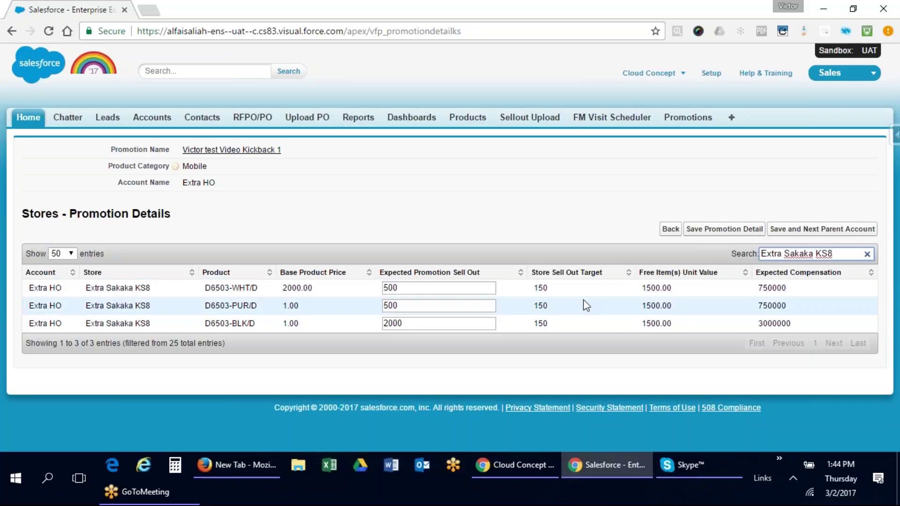
left_click_drag(758, 324, 774, 324)
left_click(759, 306)
left_click_drag(759, 288, 777, 290)
left_click(798, 324)
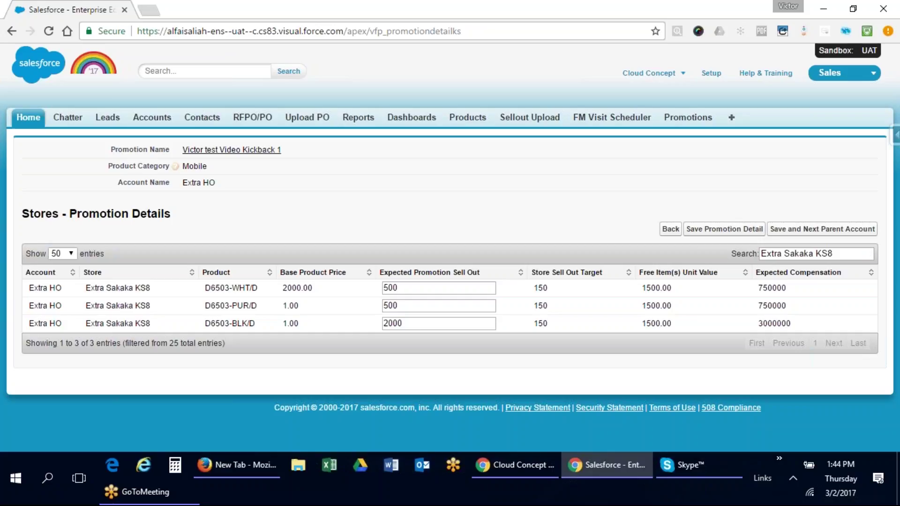
Clear the store filter and review the promotion details of all Extra HO stores.
left_click(867, 254)
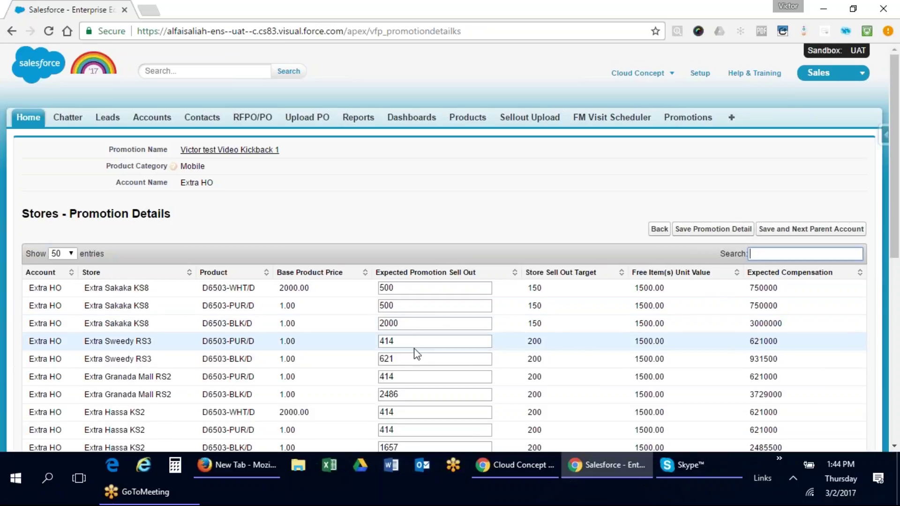
scroll(414, 348, "down", 7)
scroll(398, 255, "down", 2)
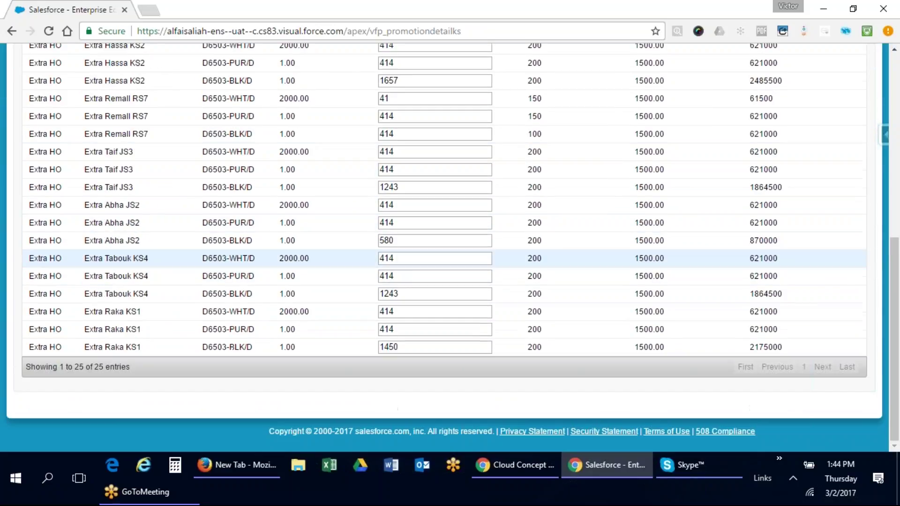
scroll(408, 256, "up", 6)
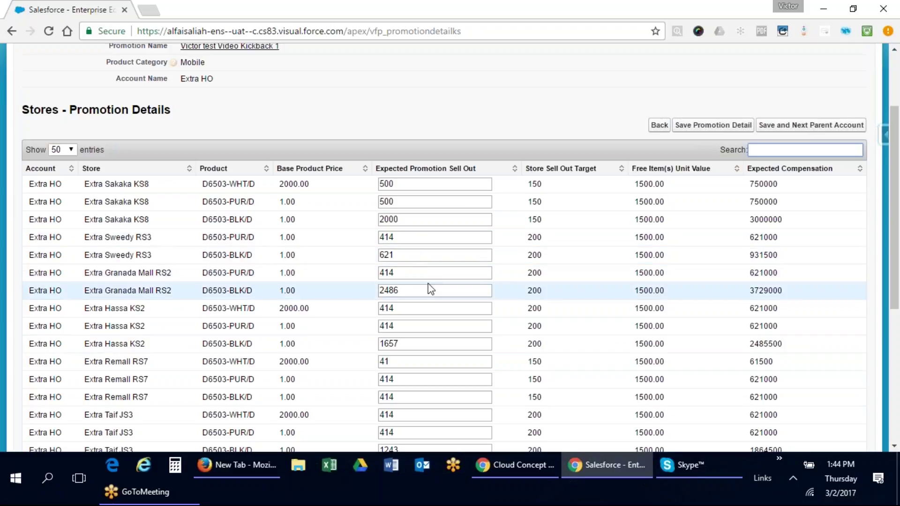
Save the Extra HO promotion detail and continue to the next parent account.
scroll(417, 303, "down", 1)
scroll(417, 304, "down", 5)
scroll(418, 304, "up", 7)
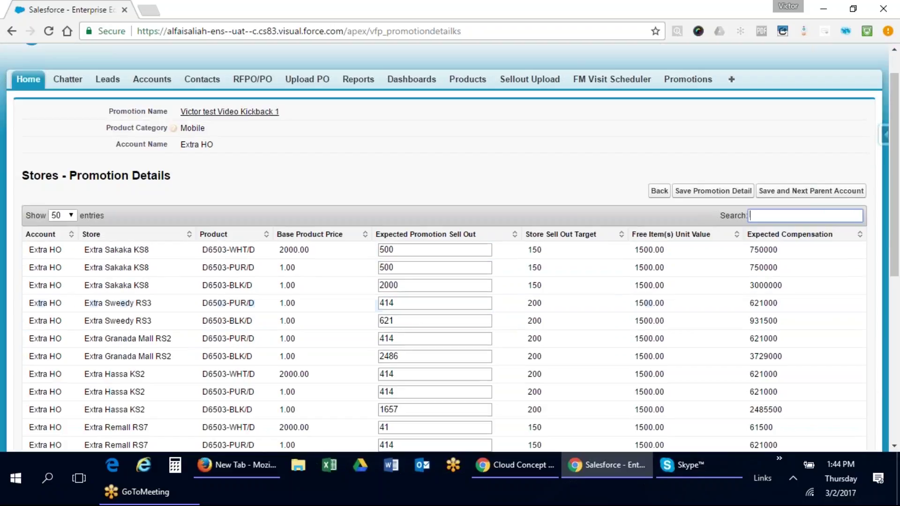
left_click(733, 197)
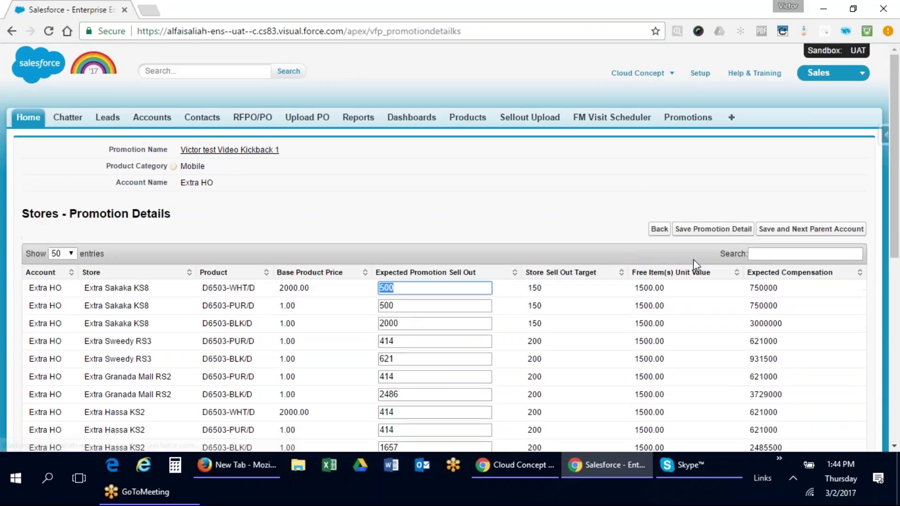
left_click(809, 229)
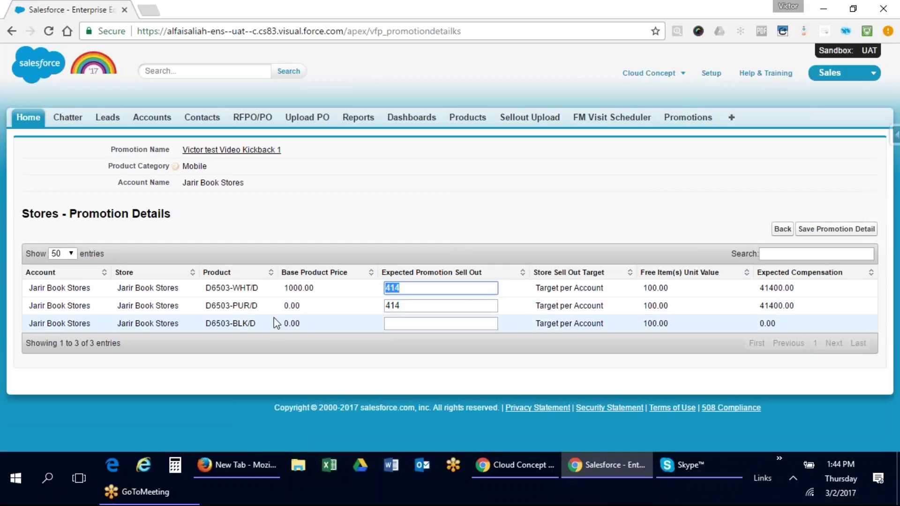
Set the expected promotion sell out of Jarir Book Stores' D6503-BLK/D to 414 and save the promotion detail.
left_click_drag(408, 289, 386, 288)
key("ctrl+c")
left_click(411, 324)
key("ctrl+v")
left_click(426, 345)
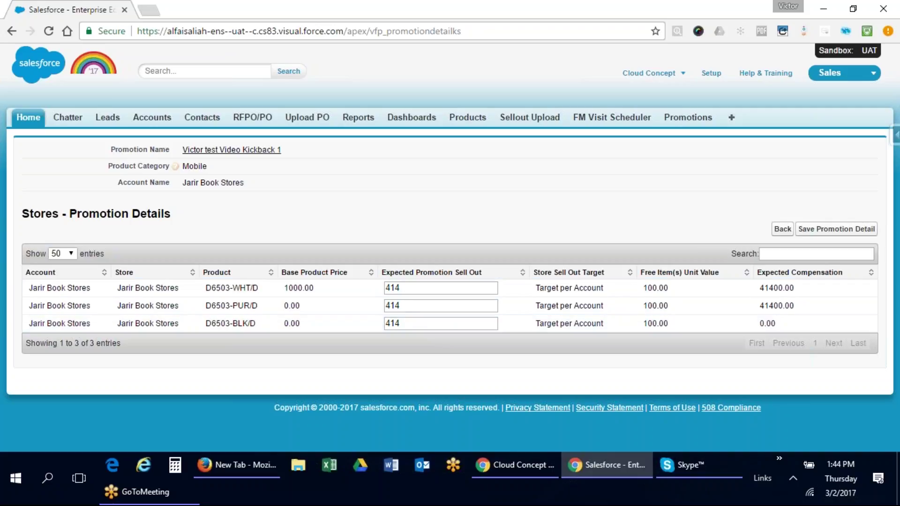
left_click(831, 230)
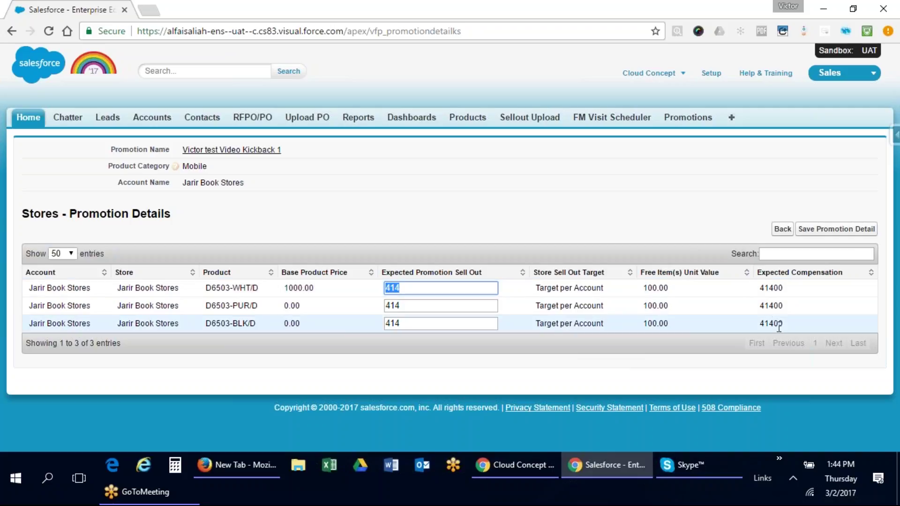
Return to the parent accounts overview and review the sell out targets per store of Extra HO.
left_click(785, 231)
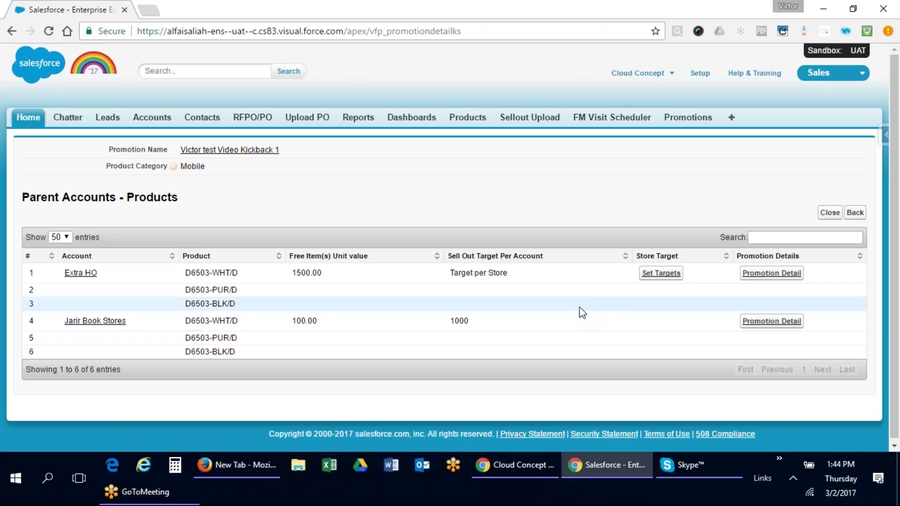
left_click(665, 276)
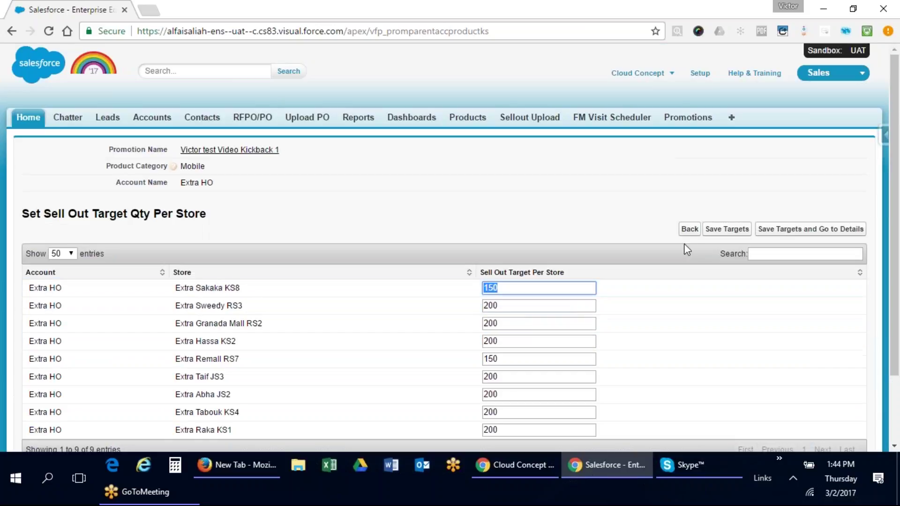
left_click(689, 229)
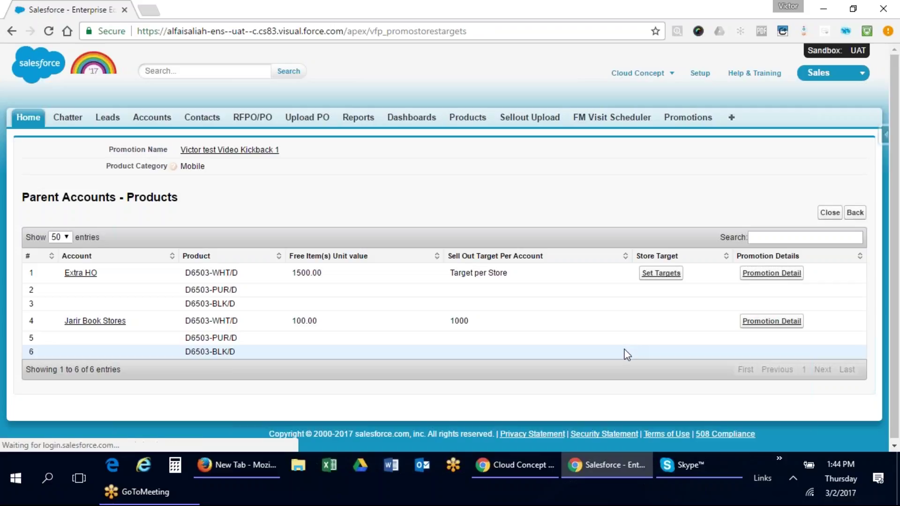
Open the promotion record of Victor test Video Kickback 1 and check its Total Estimated Compensation.
left_click(230, 150)
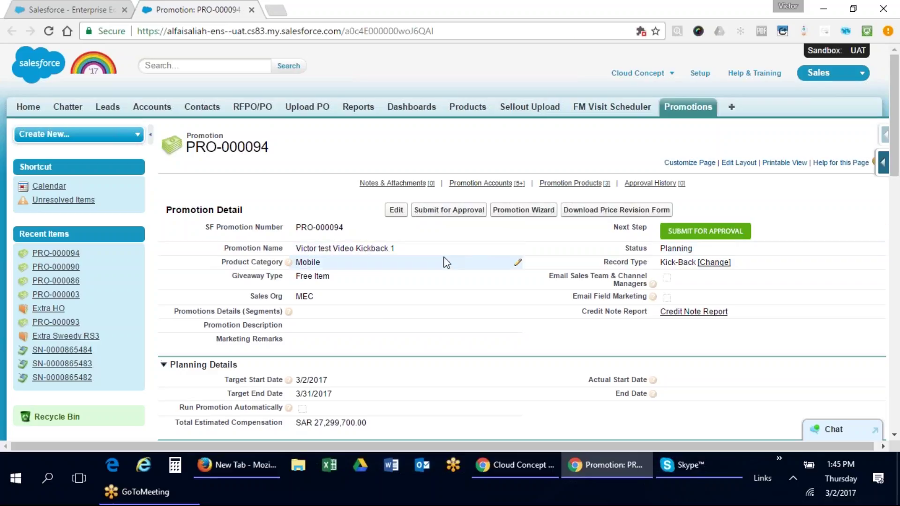
scroll(438, 272, "down", 4)
left_click_drag(176, 227, 365, 225)
left_click(362, 226)
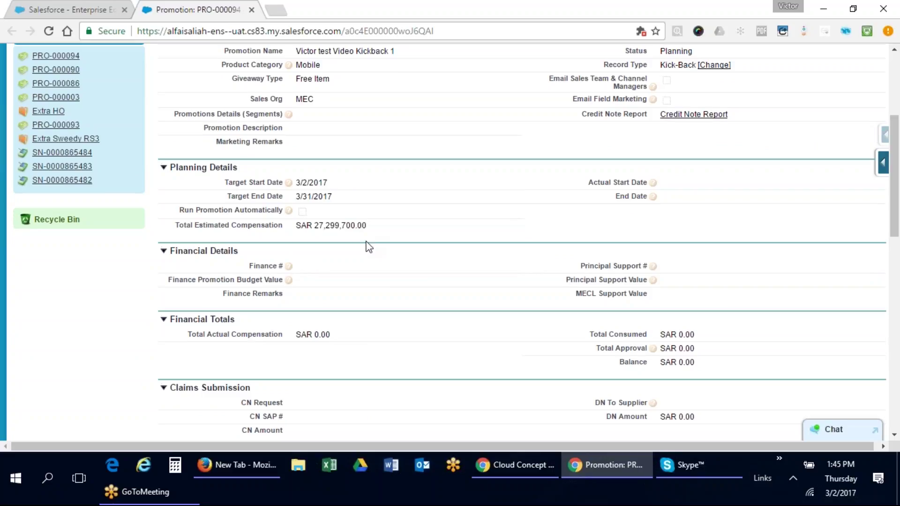
scroll(364, 241, "up", 5)
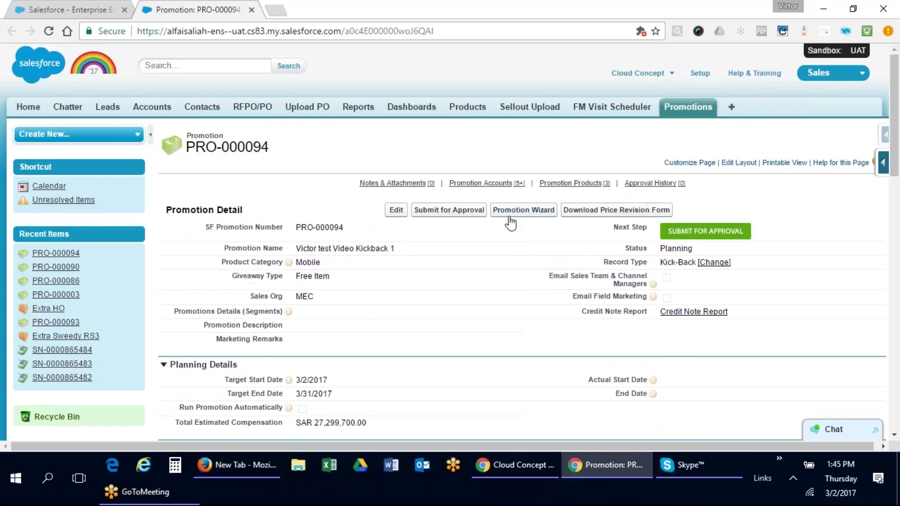
Submit the promotion for approval and approve the pending request.
left_click(451, 213)
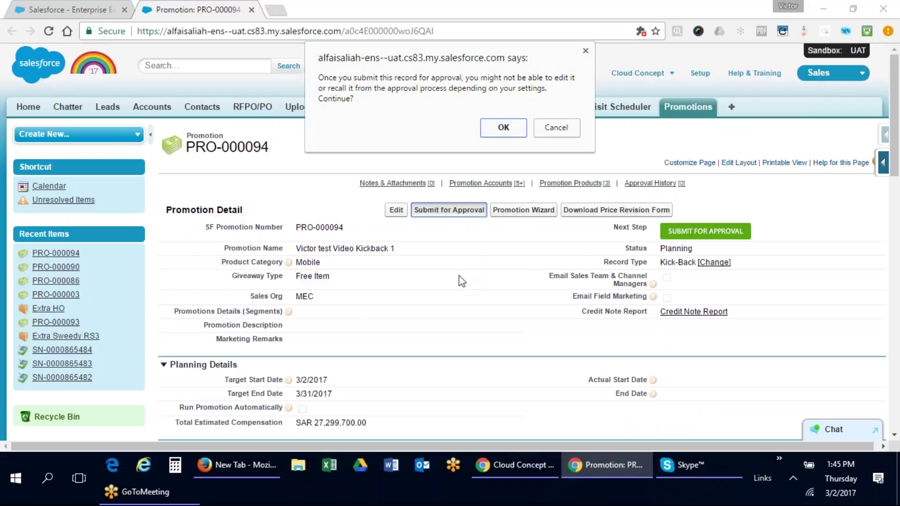
left_click(503, 128)
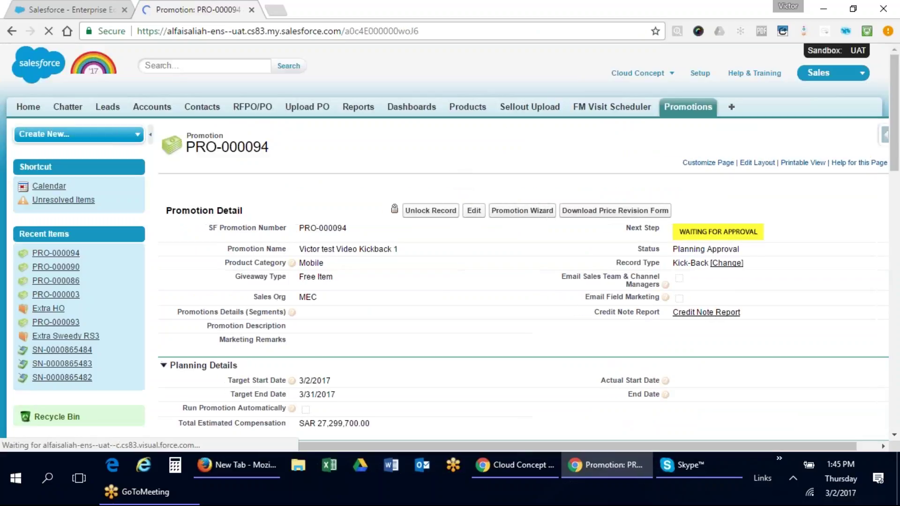
scroll(502, 279, "down", 3)
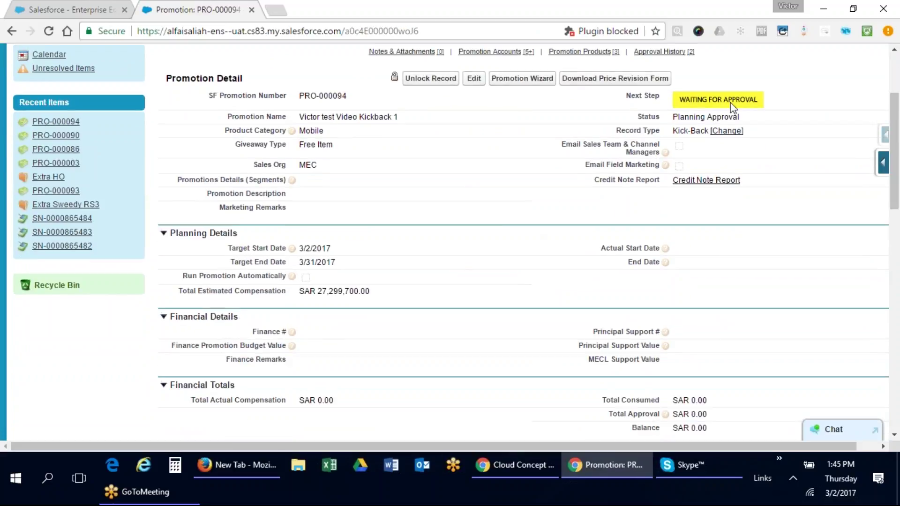
scroll(437, 254, "down", 15)
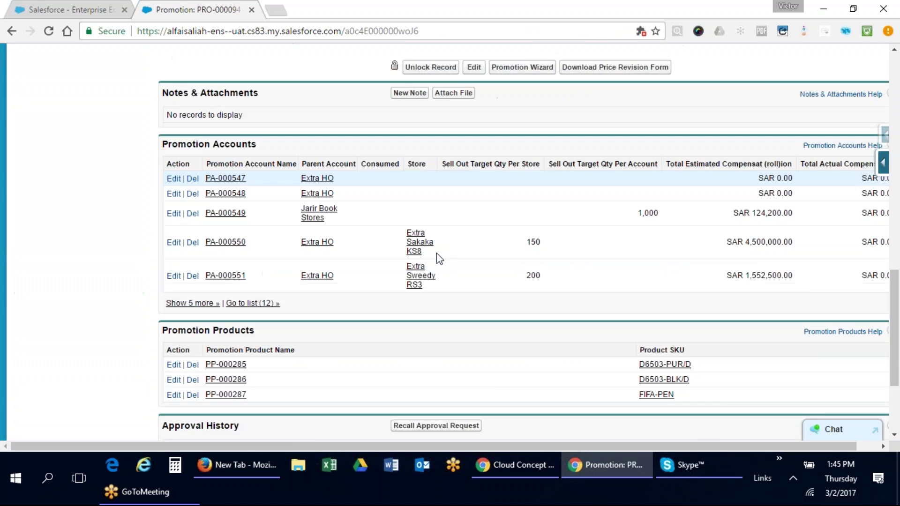
left_click(237, 330)
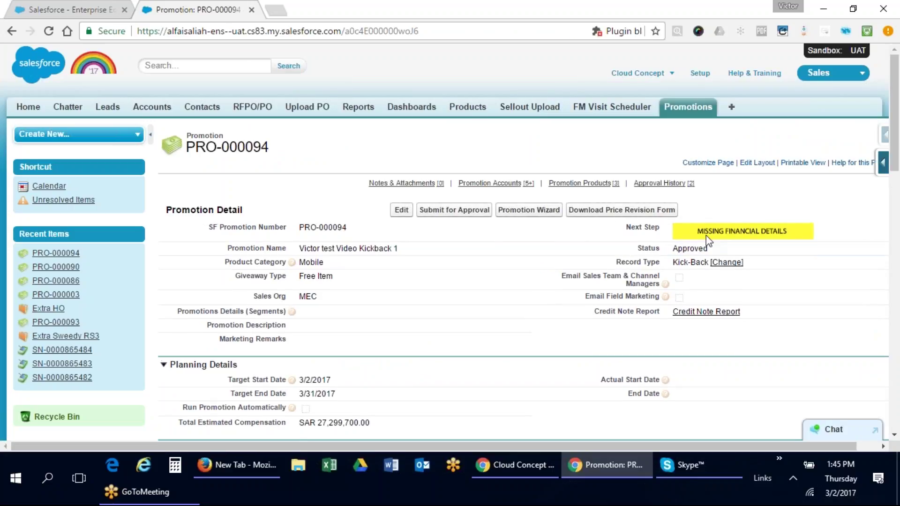
Check the promotion's status and its required next step.
double_click(707, 249)
left_click(632, 228)
left_click_drag(632, 228, 709, 242)
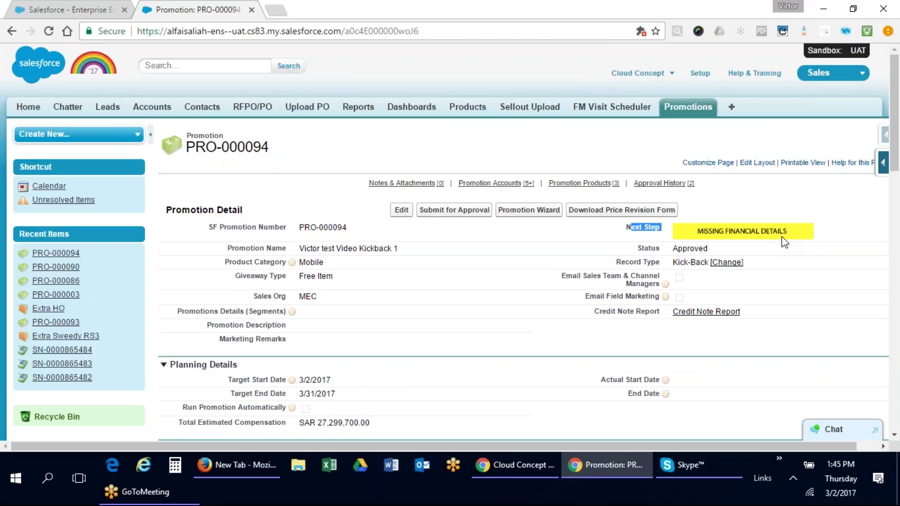
Set the promotion's Finance # to 8445959 in the financial details.
scroll(610, 281, "down", 1)
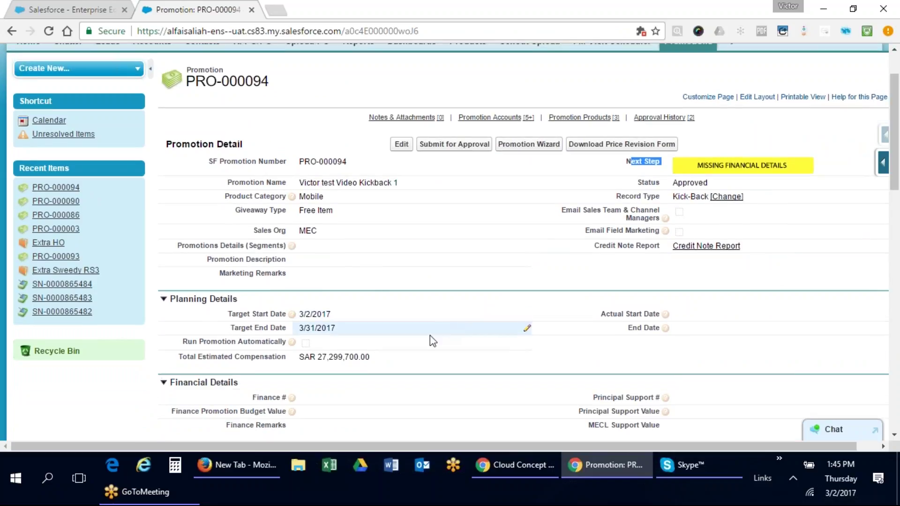
scroll(420, 342, "down", 1)
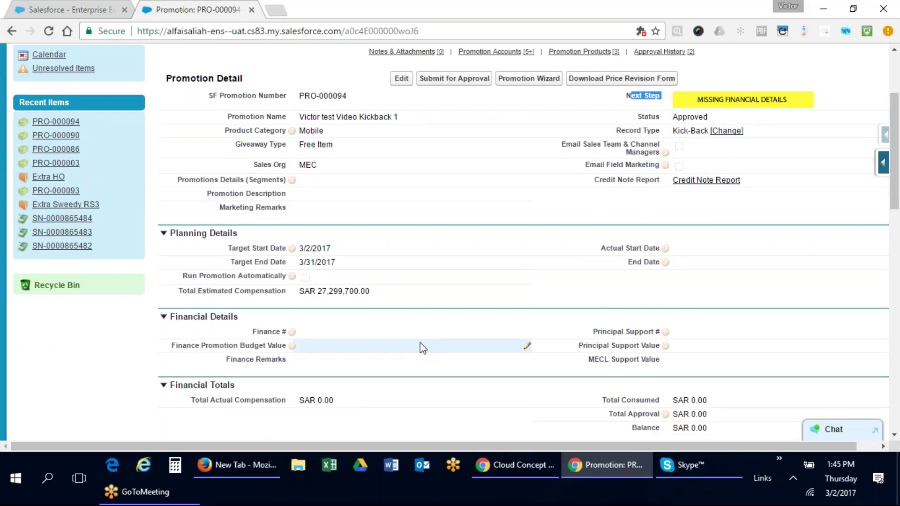
double_click(311, 333)
type("8445959")
Set the Finance Promotion Budget Value to 27,299,700, copied from the Total Estimated Compensation, and save the promotion.
double_click(315, 348)
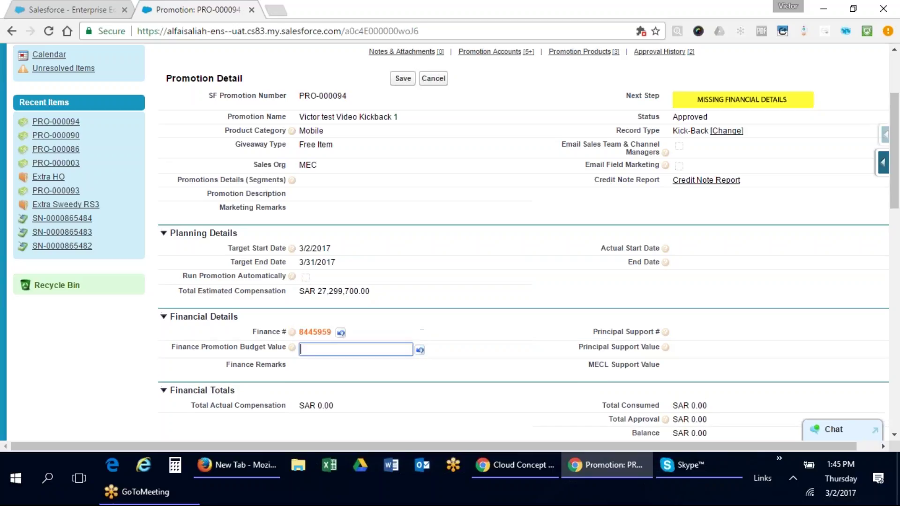
type("449461")
left_click_drag(318, 291, 356, 290)
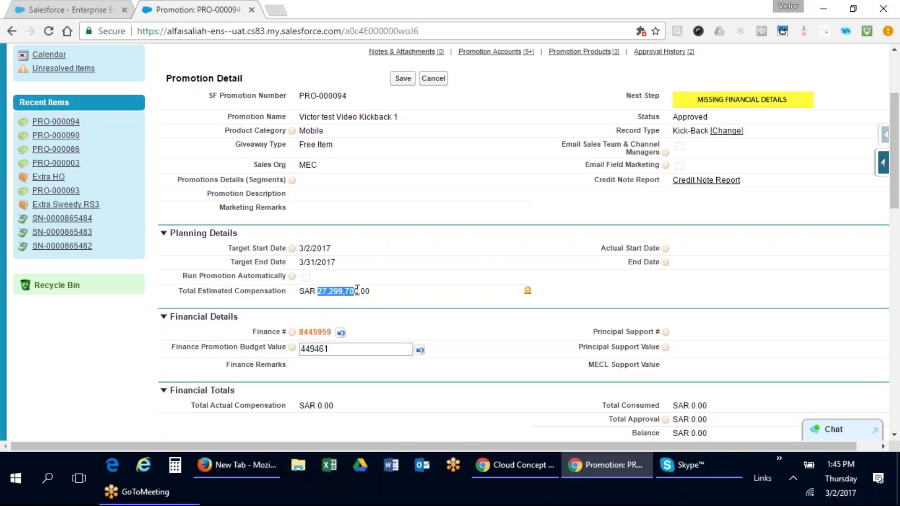
key("ctrl+c")
double_click(319, 348)
key("ctrl+v")
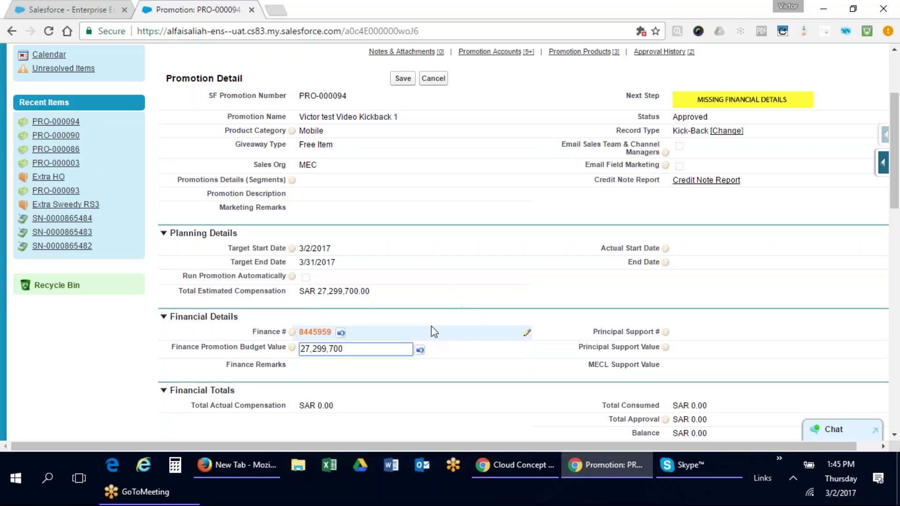
left_click(403, 79)
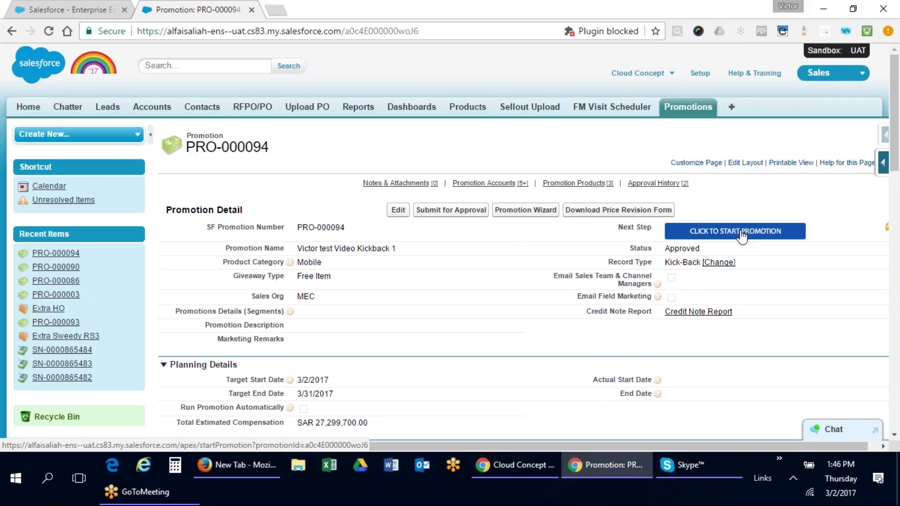
Start the promotion and check its actual start date and target end date.
left_click(742, 236)
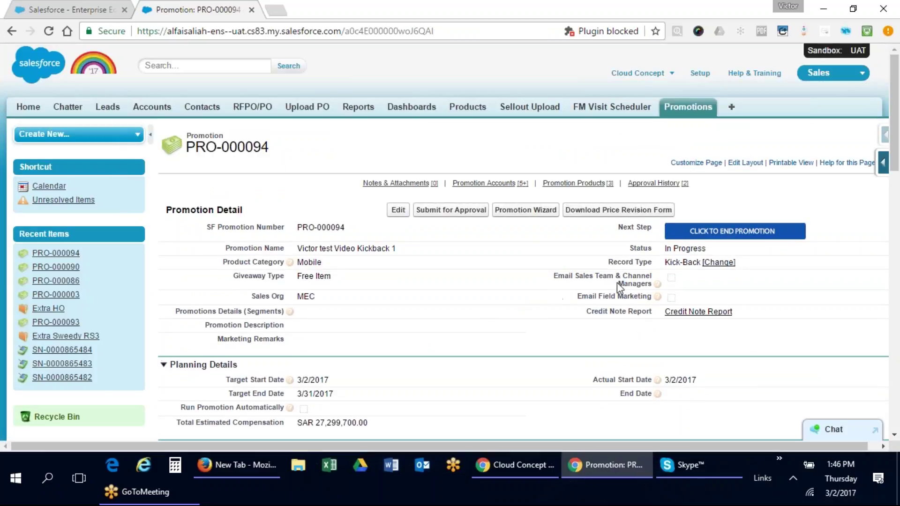
scroll(562, 309, "down", 1)
double_click(616, 314)
left_click_drag(616, 313, 702, 314)
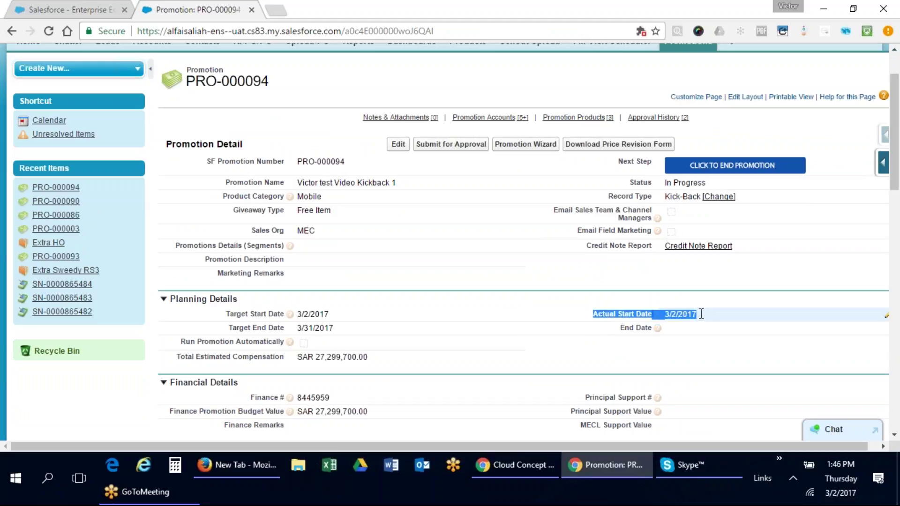
double_click(685, 316)
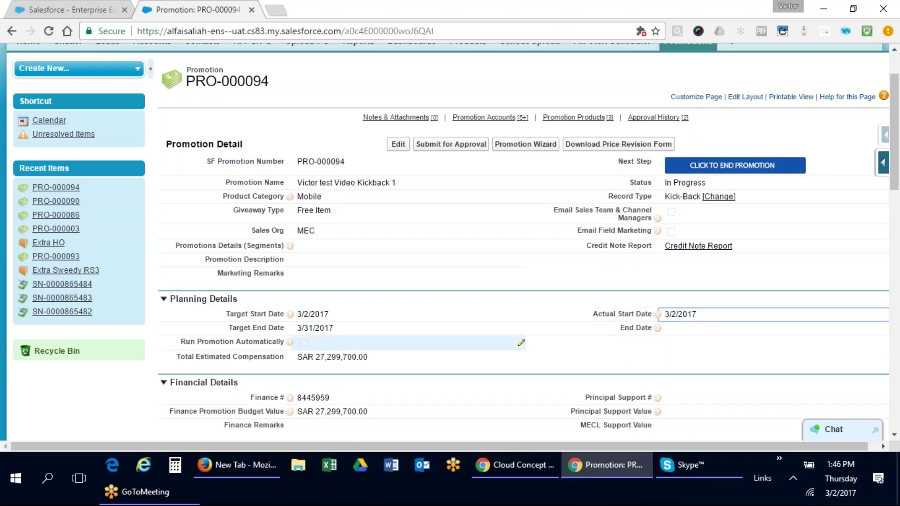
double_click(298, 328)
left_click_drag(299, 328, 343, 328)
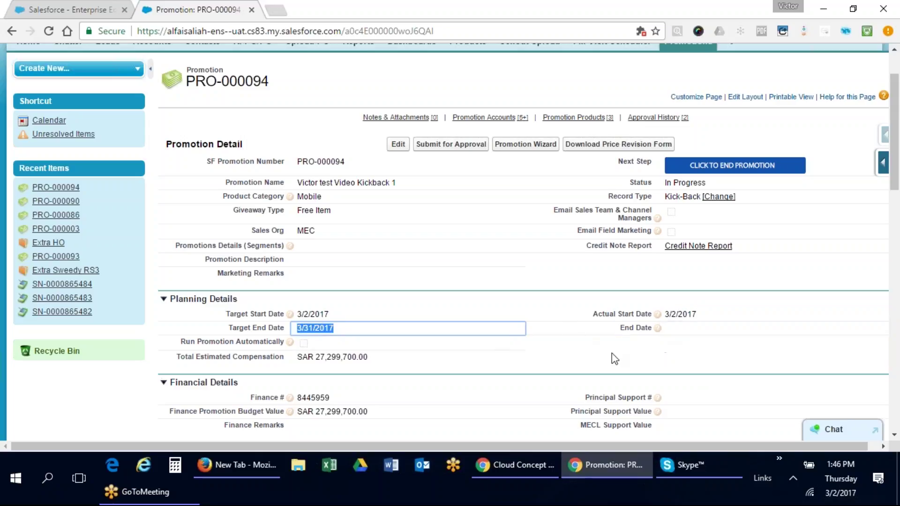
End the promotion and review its planning and financial details.
left_click(727, 169)
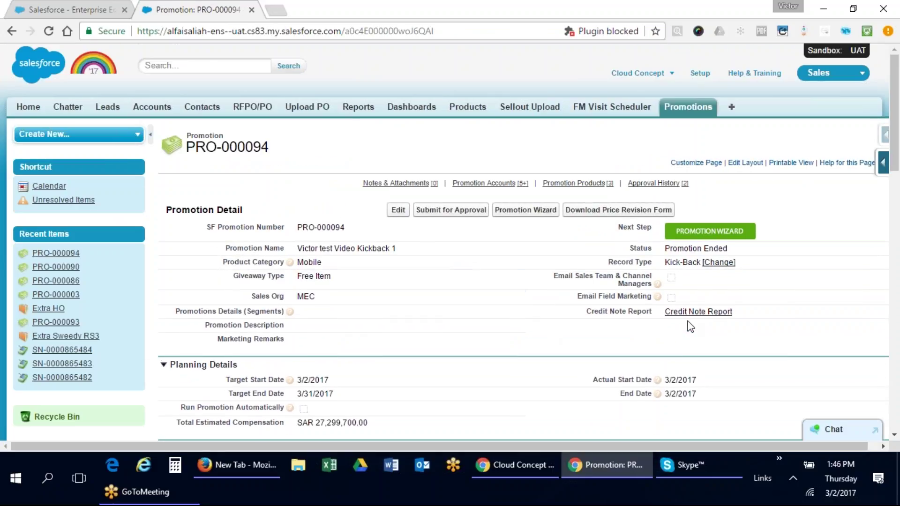
scroll(685, 323, "down", 4)
scroll(680, 289, "up", 3)
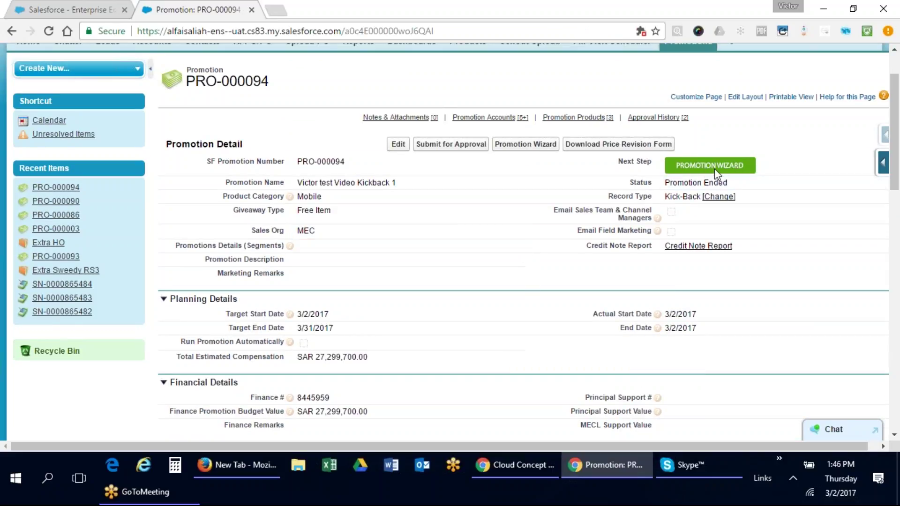
Open the promotion wizard and review target achievement for Extra HO's stores and the actual sell out details of Jarir Book Stores.
left_click(526, 144)
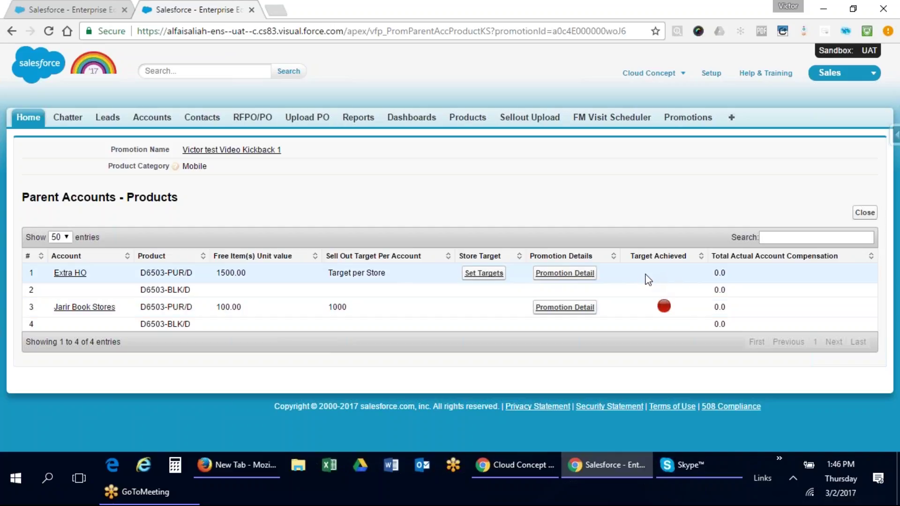
left_click(478, 278)
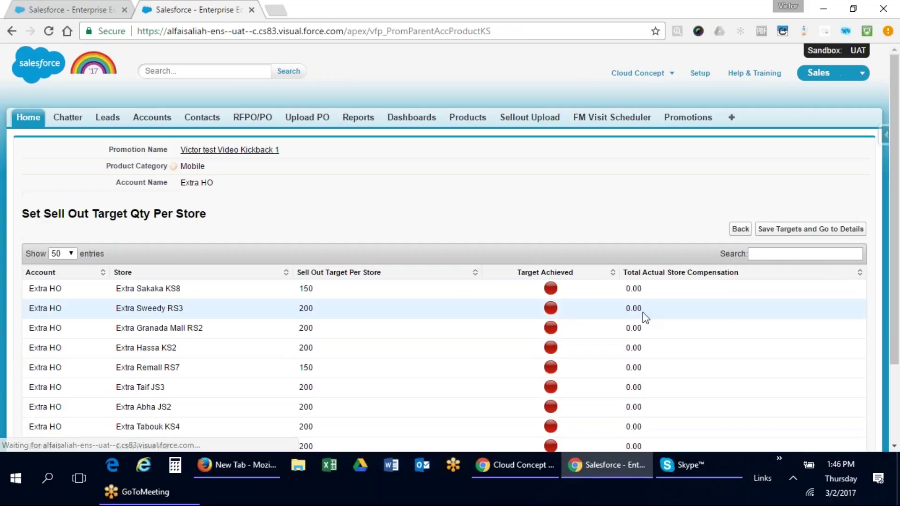
scroll(549, 288, "down", 3)
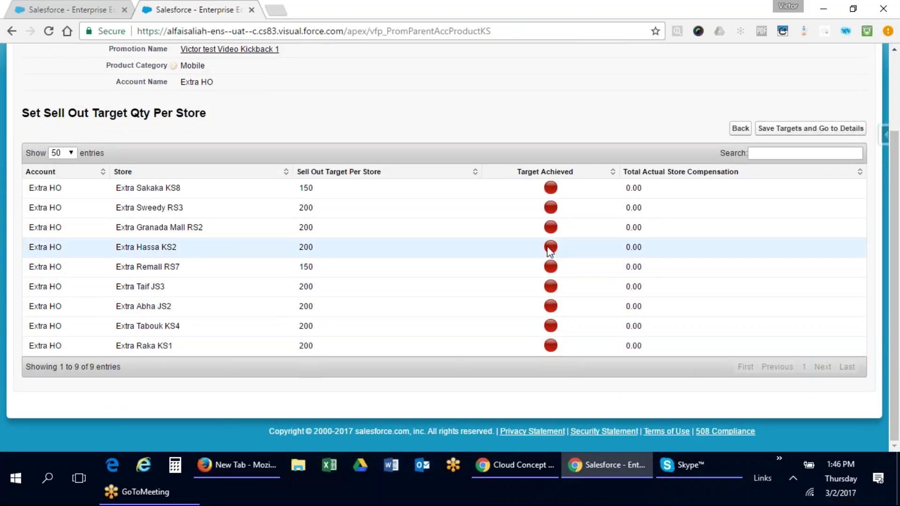
left_click(741, 128)
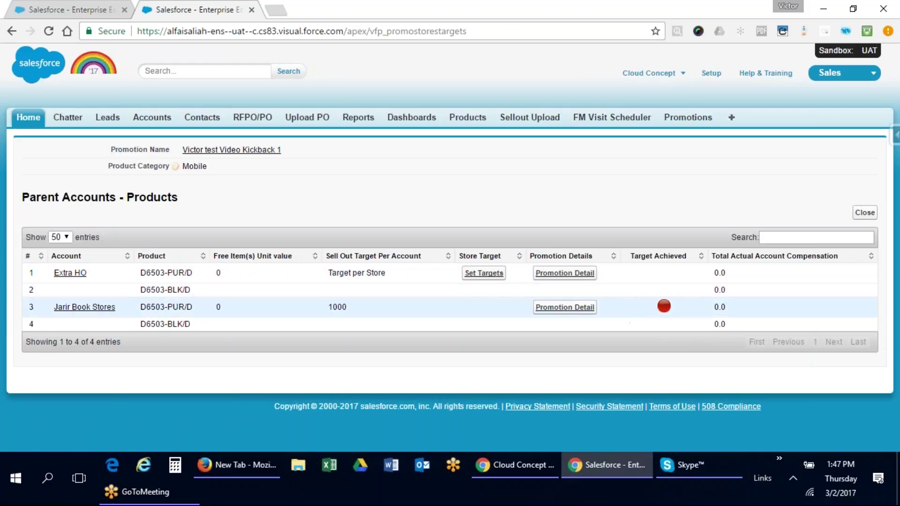
left_click(581, 311)
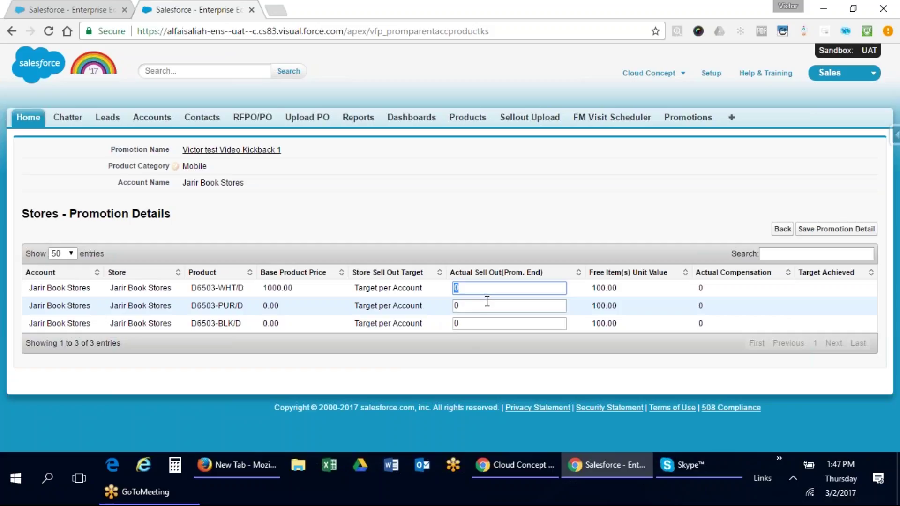
left_click(782, 229)
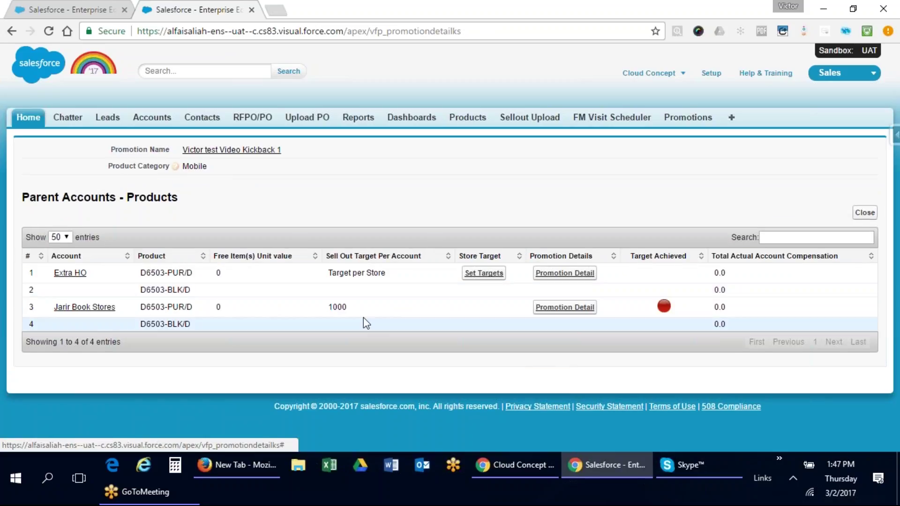
Record and save Jarir Book Stores' actual sell out: 500 for D6503-WHT/D, 200 for D6503-PUR/D and 200 for D6503-BLK/D.
double_click(335, 308)
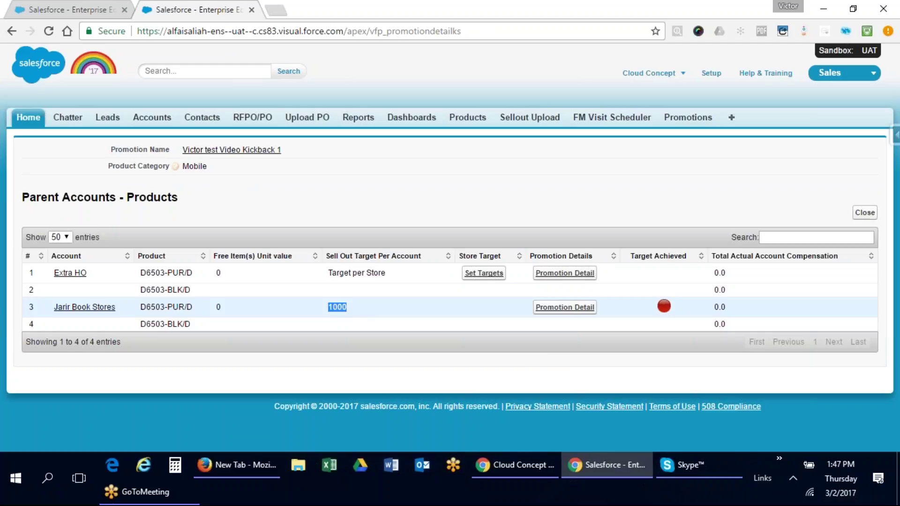
left_click(566, 308)
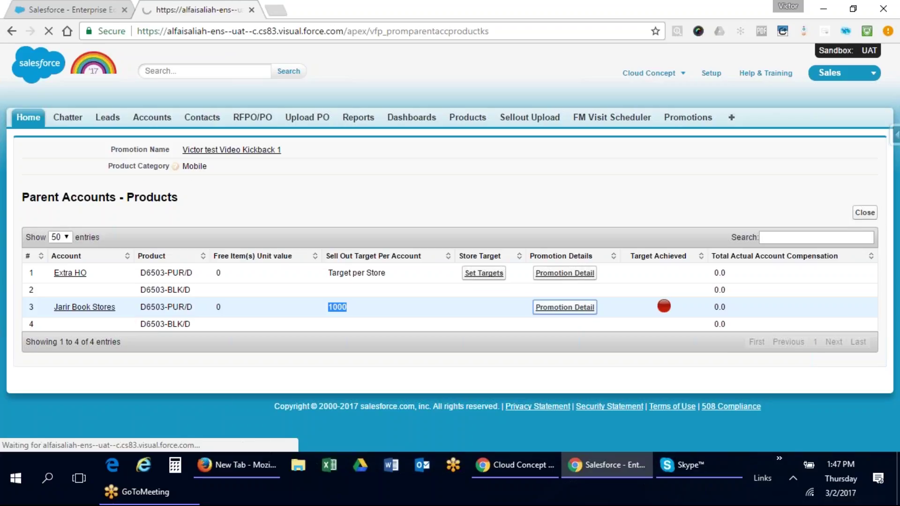
left_click(468, 287)
left_click(469, 305)
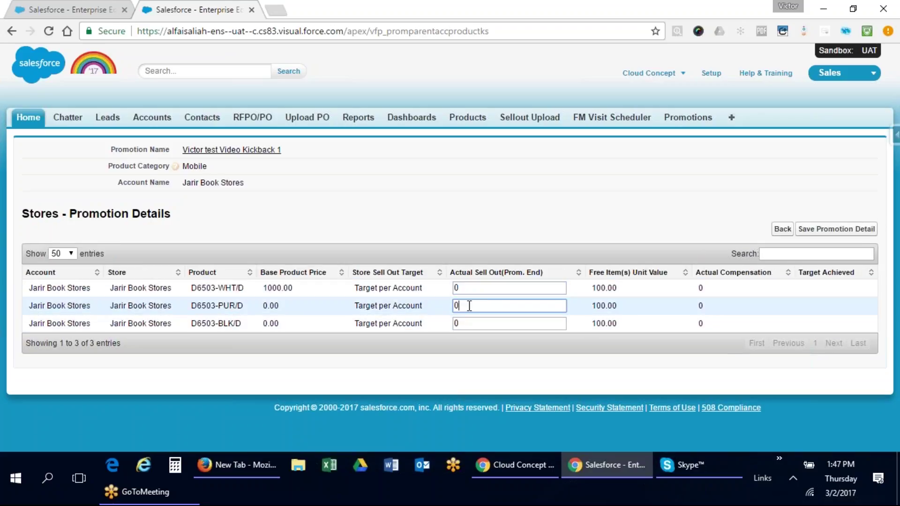
left_click(468, 324)
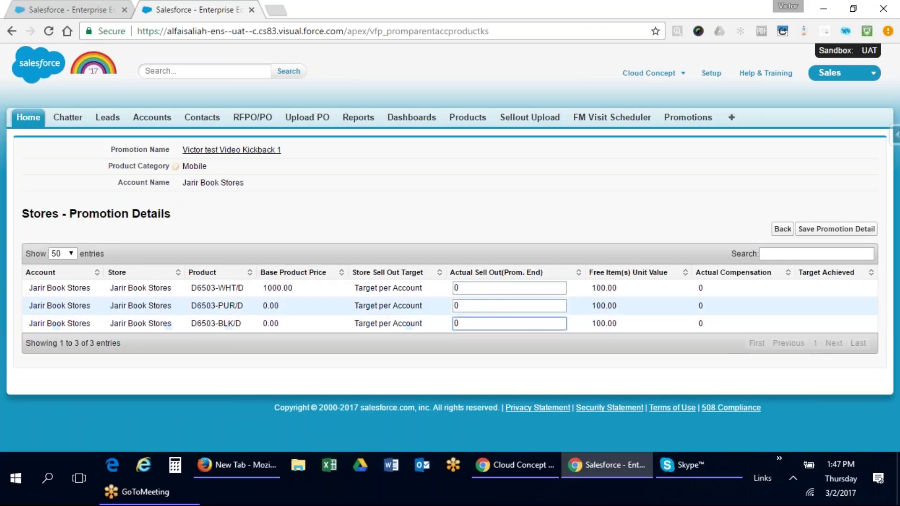
double_click(470, 289)
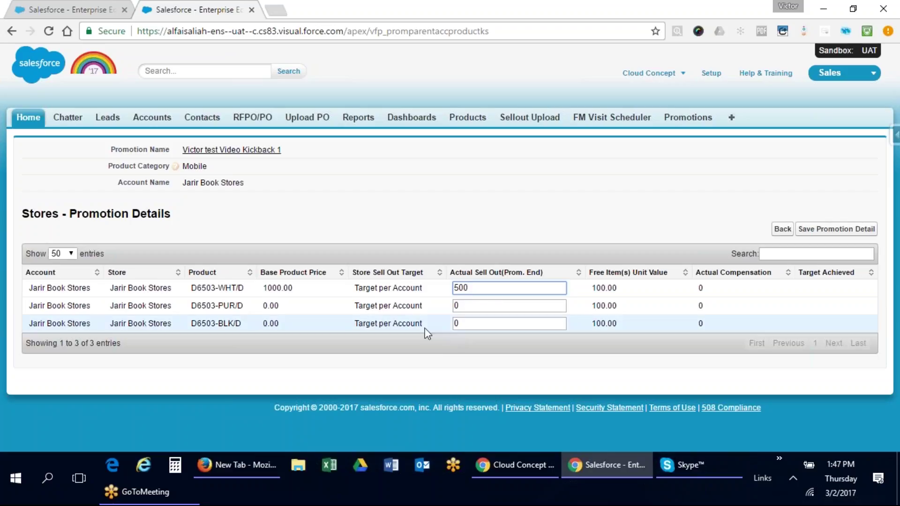
left_click(478, 306)
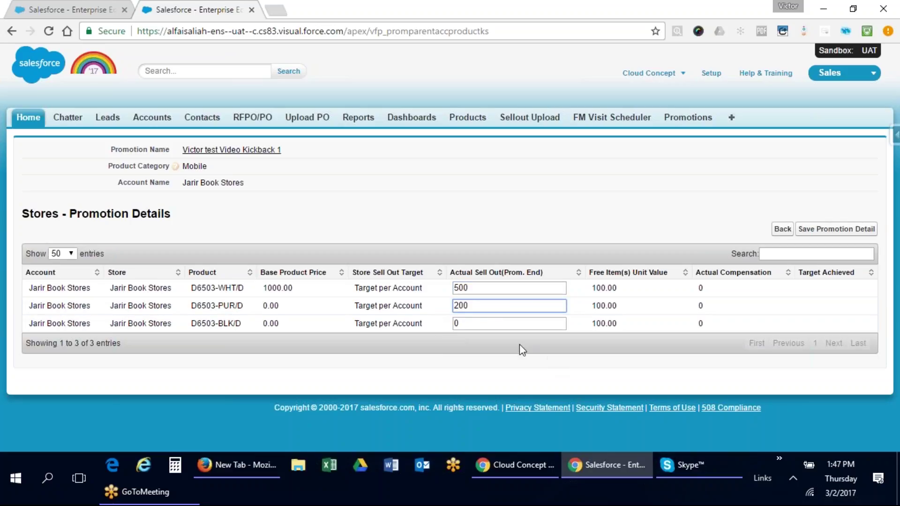
left_click(479, 324)
double_click(449, 323)
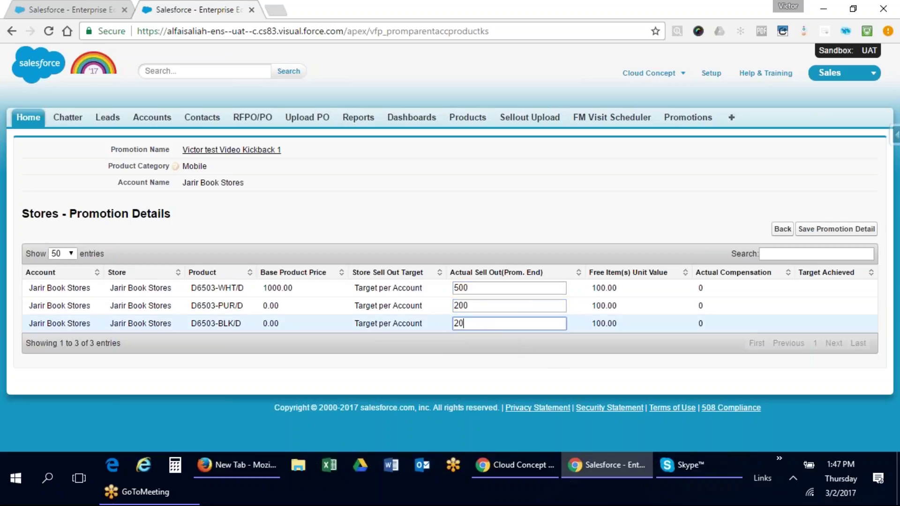
left_click(809, 234)
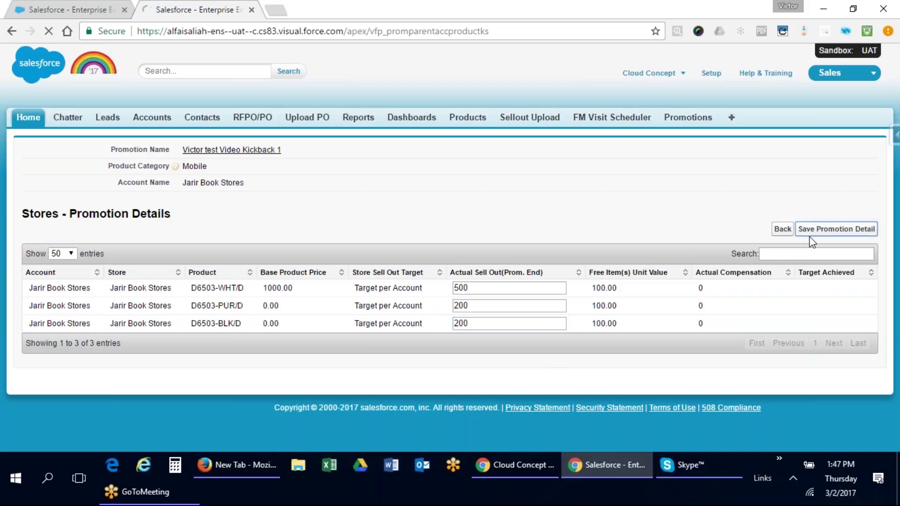
left_click(782, 229)
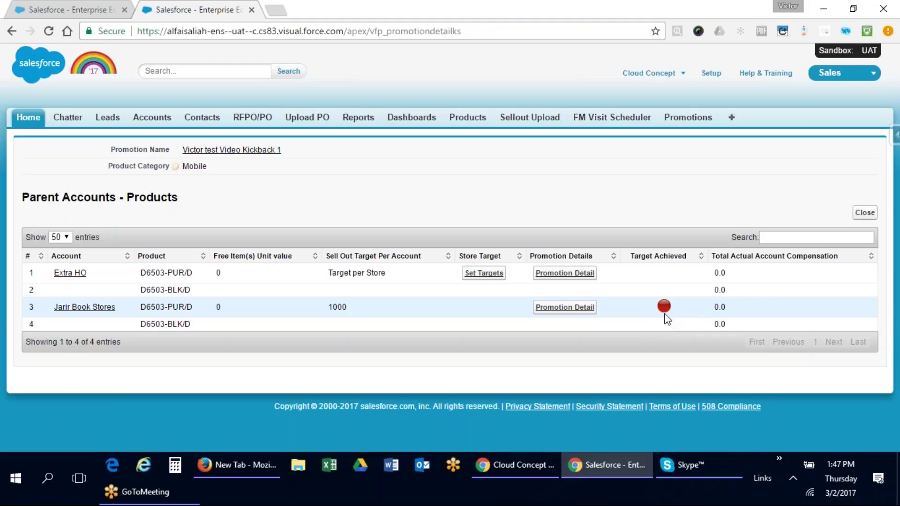
Set Jarir Book Stores' actual sell out for D6503-BLK/D to 300, save it, and check the account's target achievement and total compensation.
left_click(580, 311)
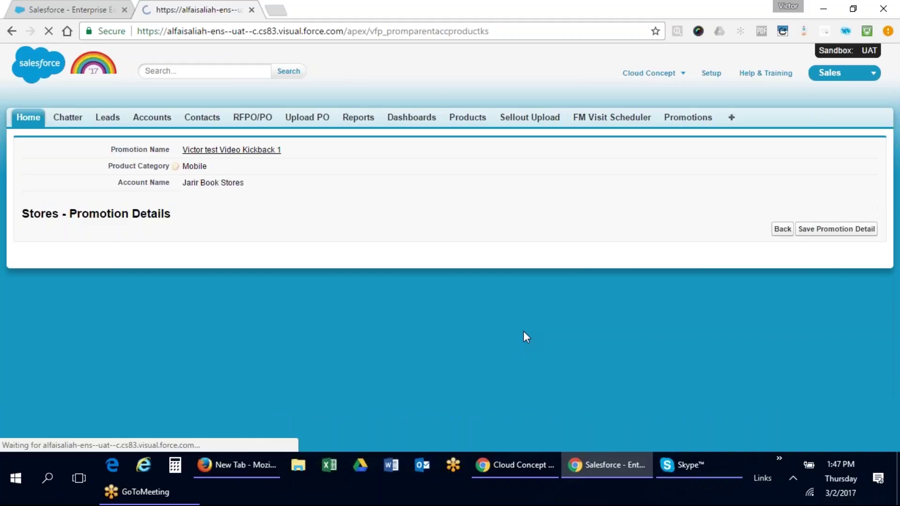
double_click(483, 323)
type("300")
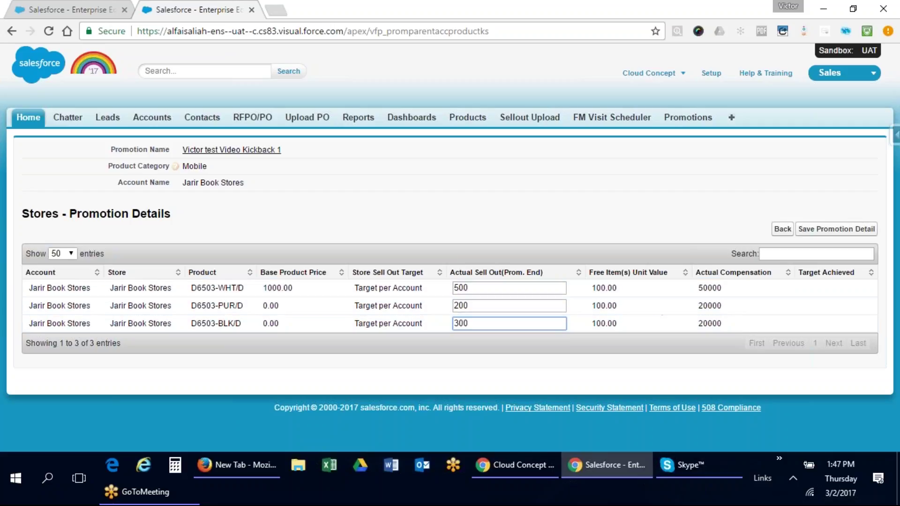
left_click(819, 230)
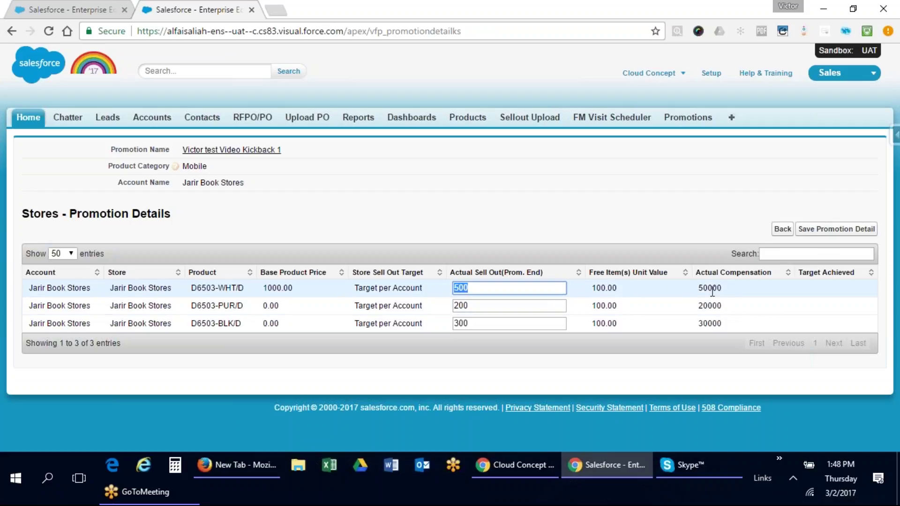
left_click(783, 229)
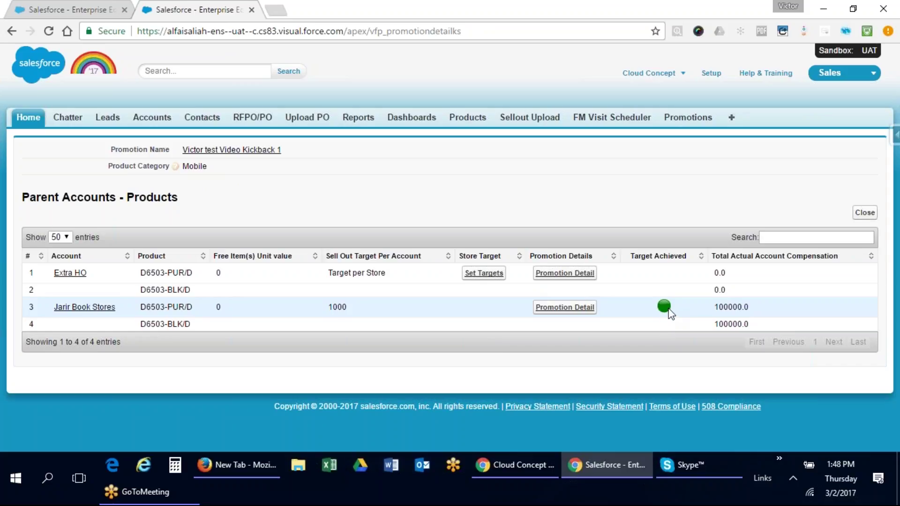
left_click_drag(715, 307, 746, 311)
Open Extra HO's promotion details and filter the list to the store Extra Sakaka KS8.
left_click(565, 276)
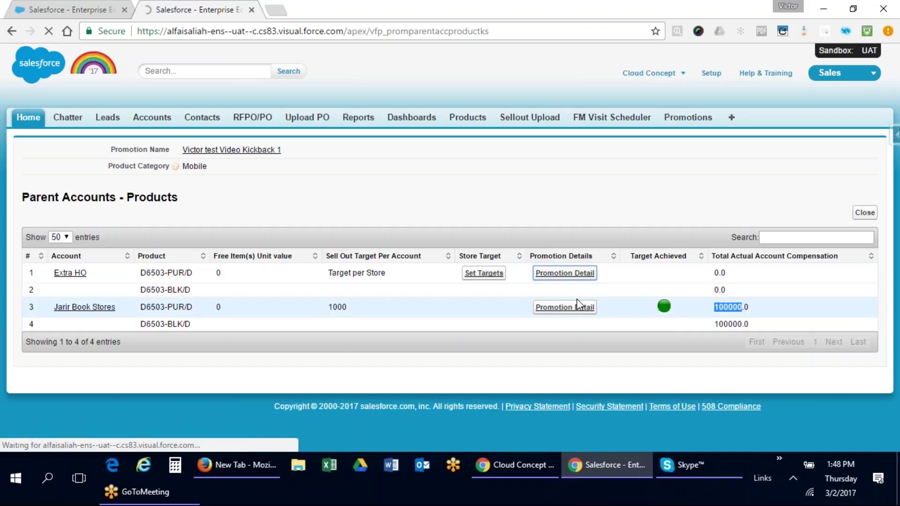
scroll(243, 283, "down", 1)
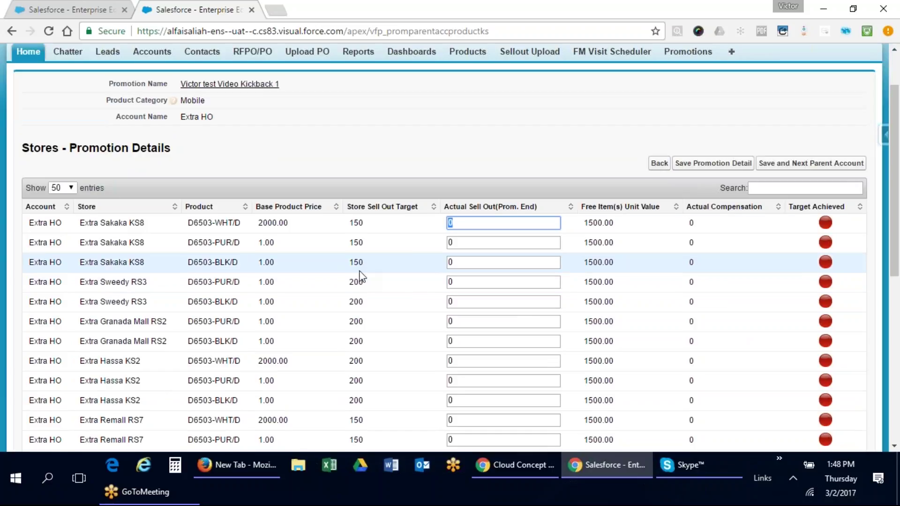
scroll(361, 275, "up", 1)
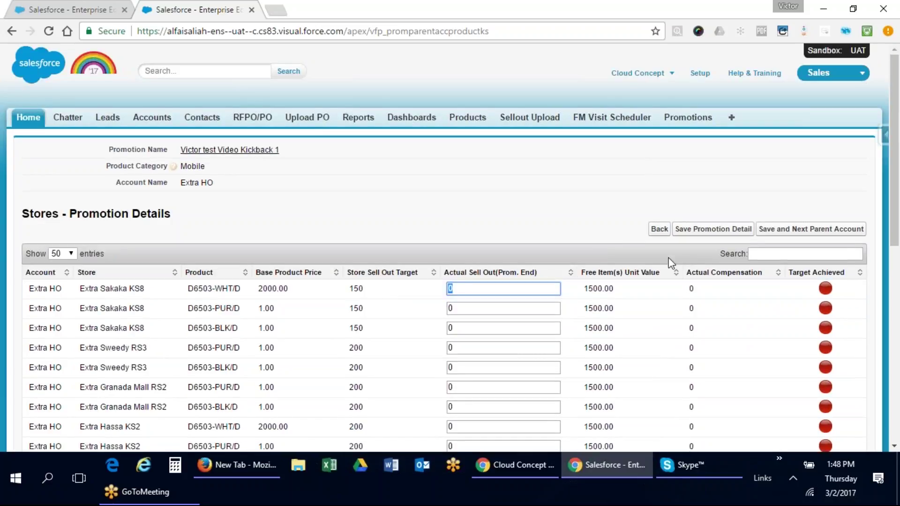
left_click(659, 229)
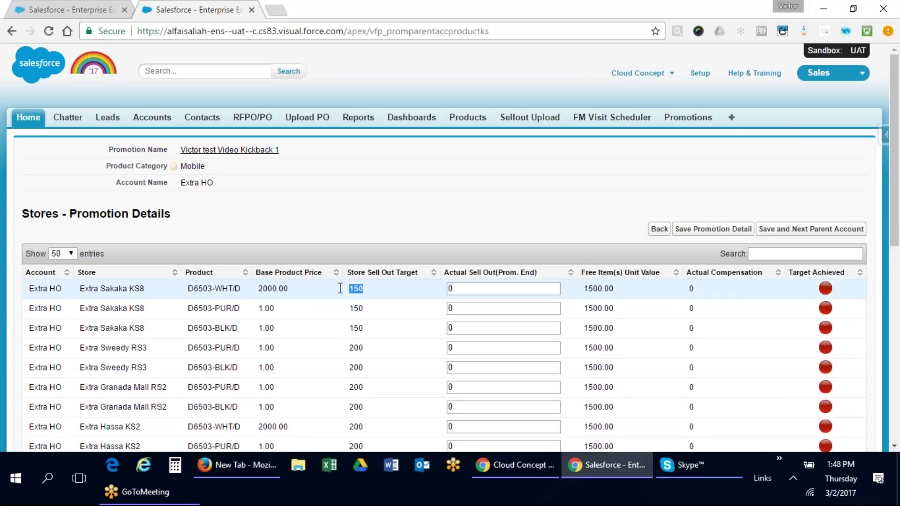
left_click_drag(146, 292, 79, 291)
key("ctrl+c")
left_click(774, 253)
key("ctrl+v")
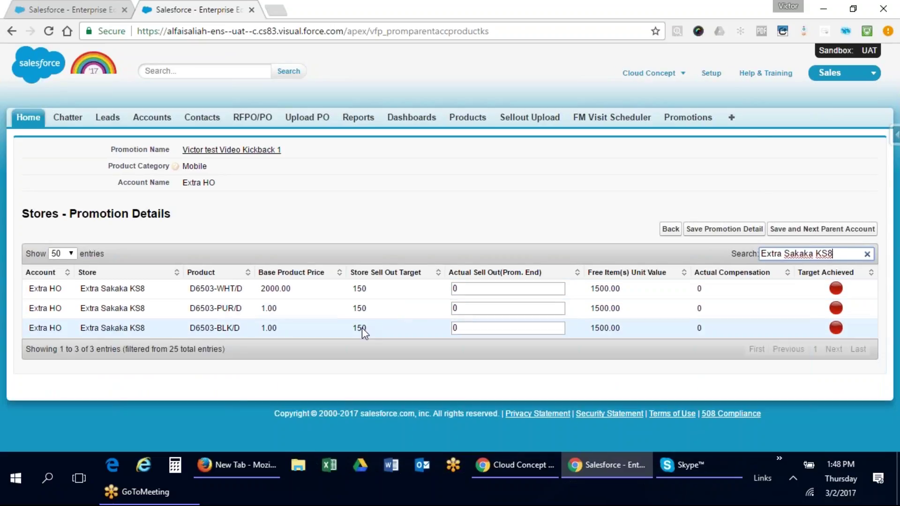
Set Extra Sakaka KS8's actual sell out to 100 for D6503-WHT/D and 50 for D6503-PUR/D, and save the promotion details.
key("Tab")
type("100")
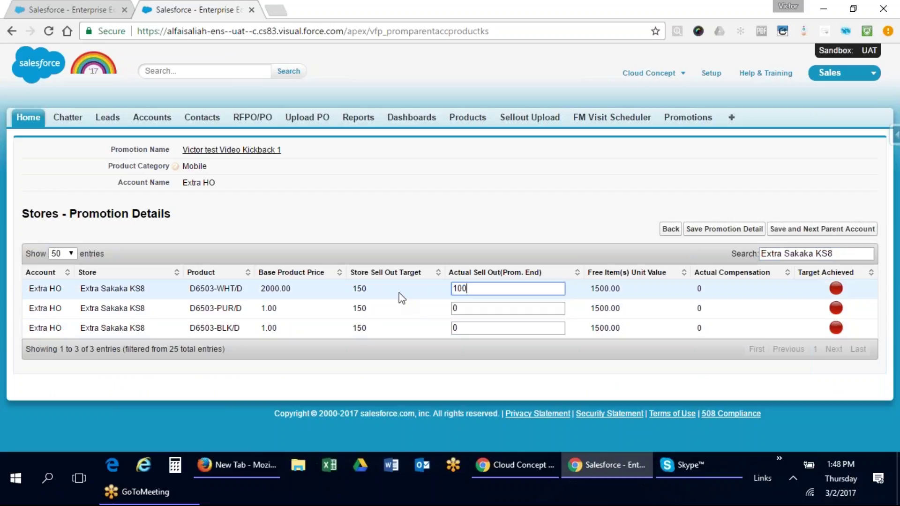
key("Tab")
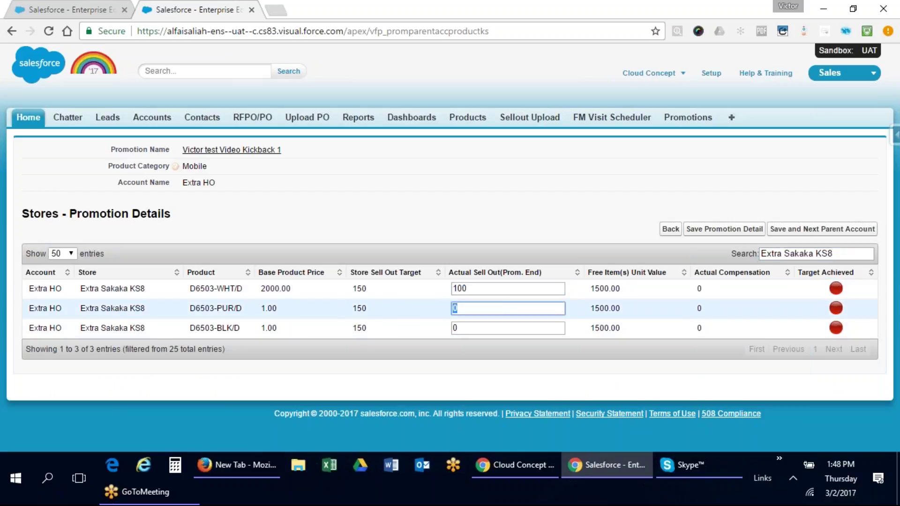
type("50")
key("Tab")
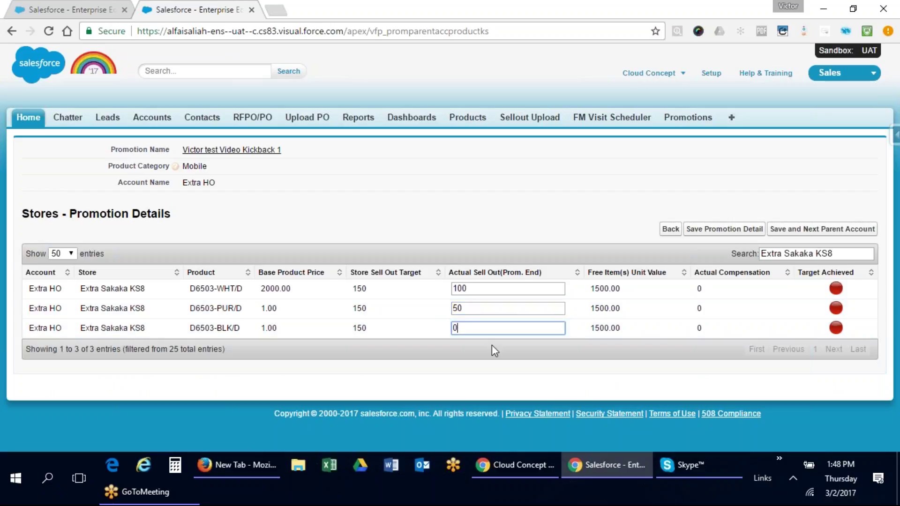
left_click(804, 232)
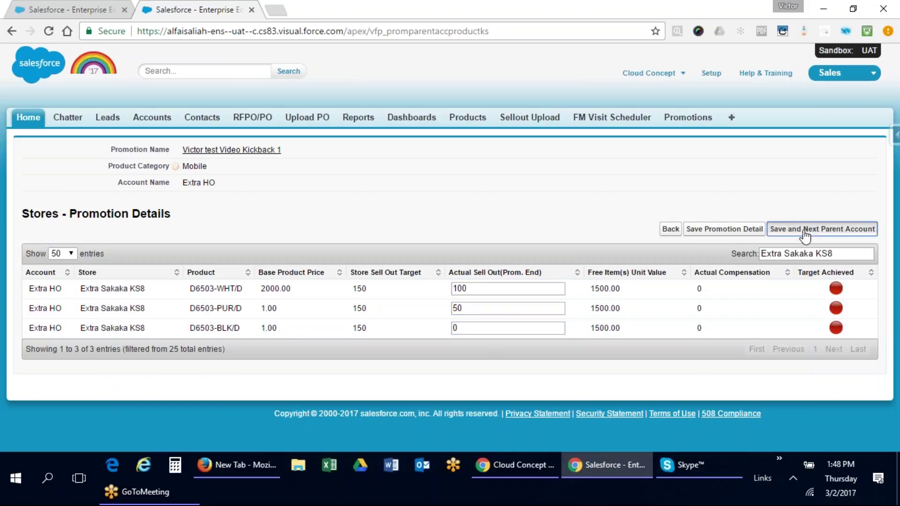
left_click(731, 230)
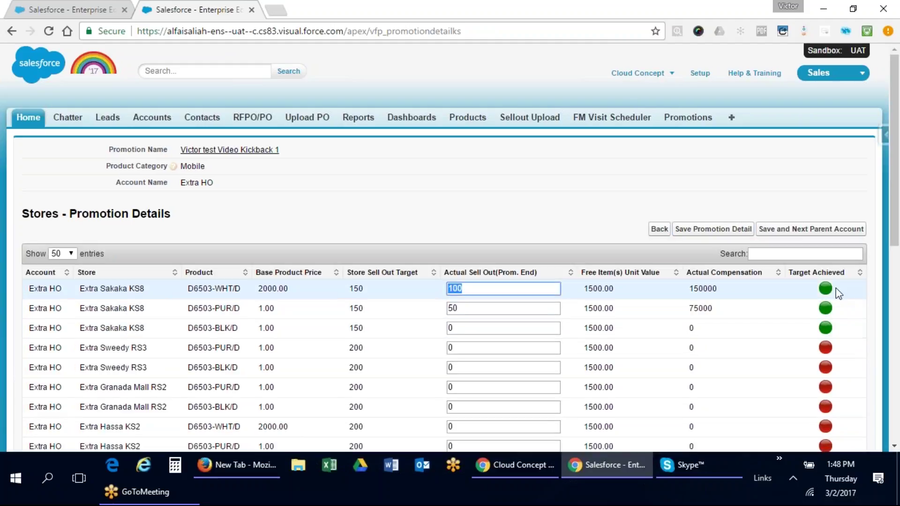
Filter the list to Extra Sakaka KS8 again and compare its sell out target with the actual compensation per product.
left_click_drag(144, 288, 797, 254)
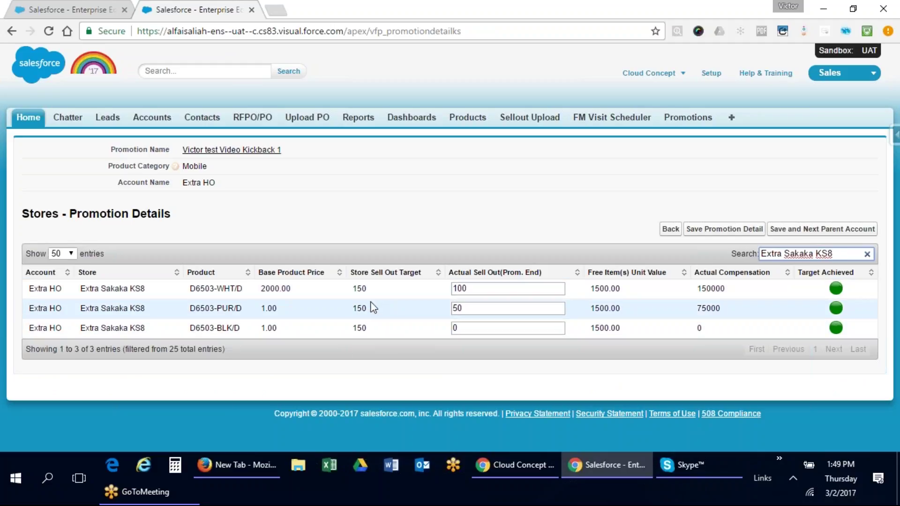
double_click(359, 289)
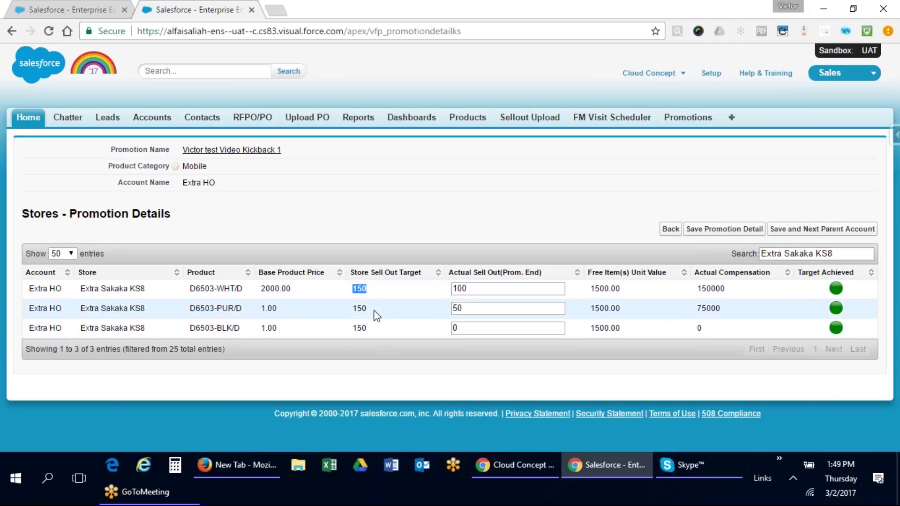
double_click(711, 289)
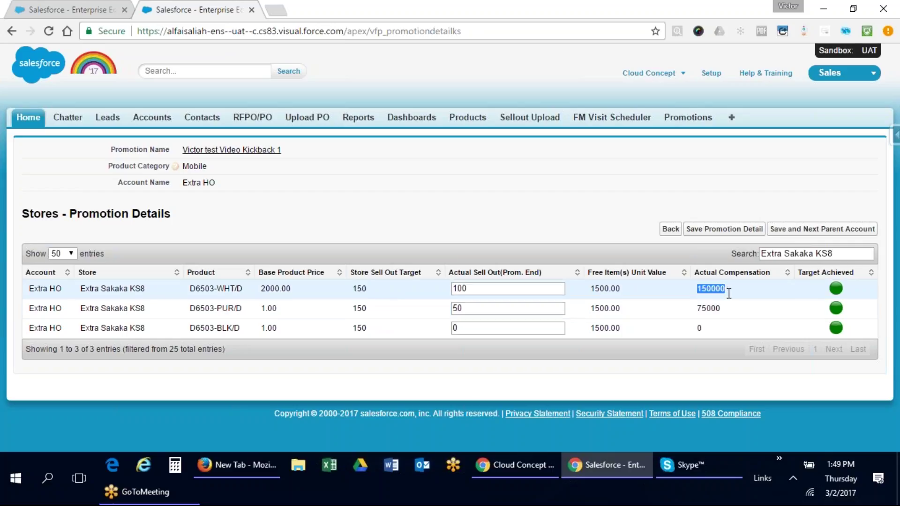
double_click(710, 307)
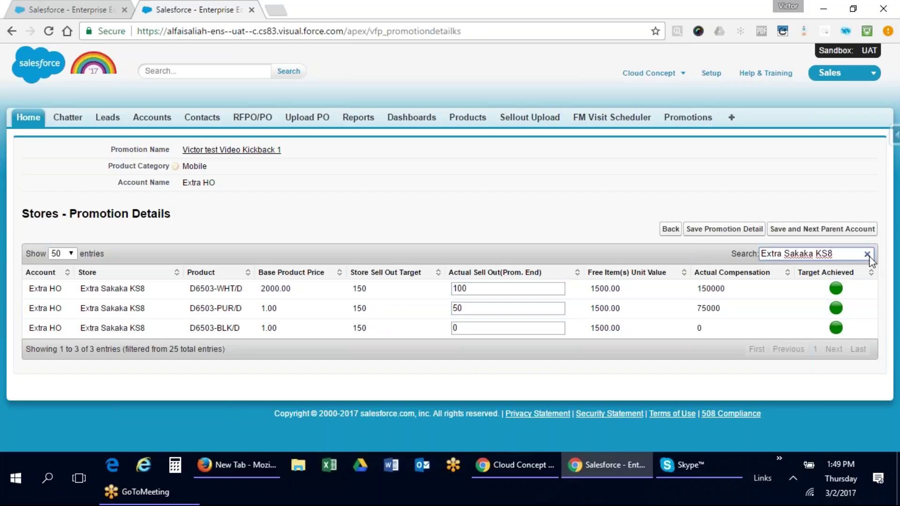
Replace the store filter with Extra Sweedy RS3.
left_click(868, 254)
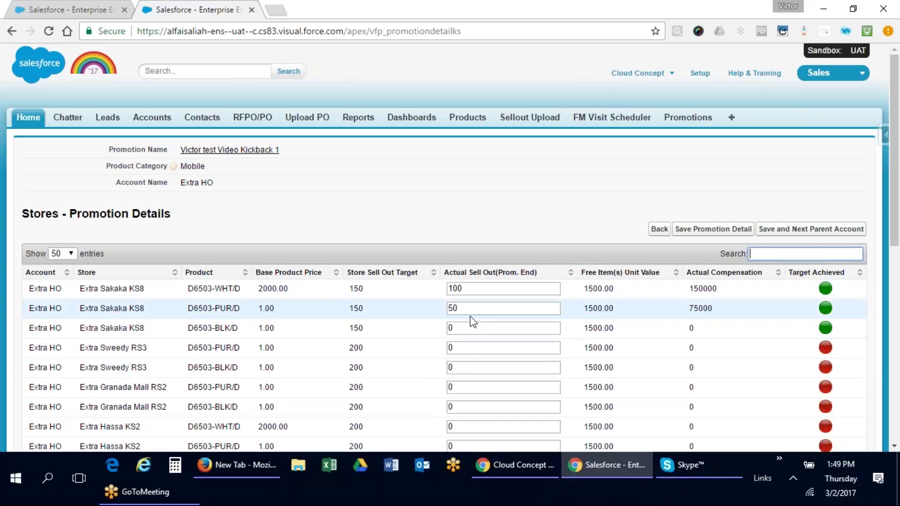
left_click_drag(153, 348, 93, 349)
left_click_drag(85, 349, 79, 349)
key("ctrl+c")
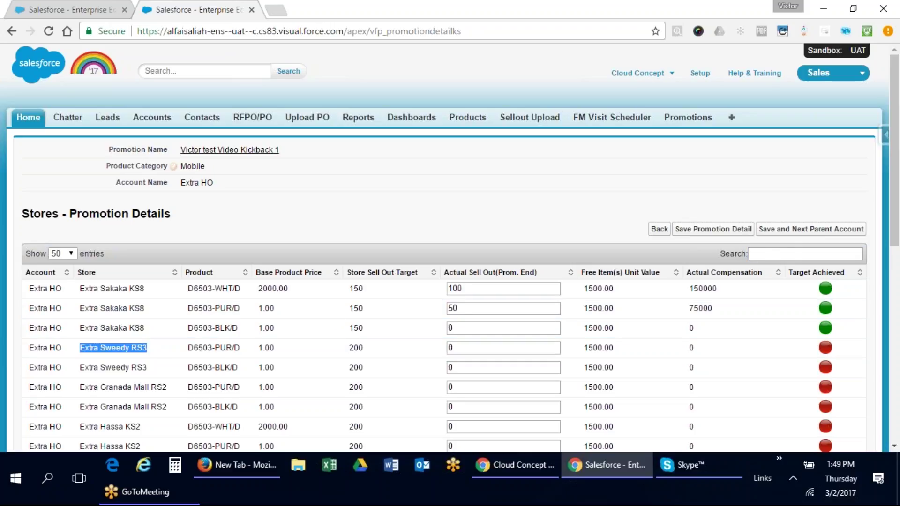
left_click(792, 254)
key("ctrl+v")
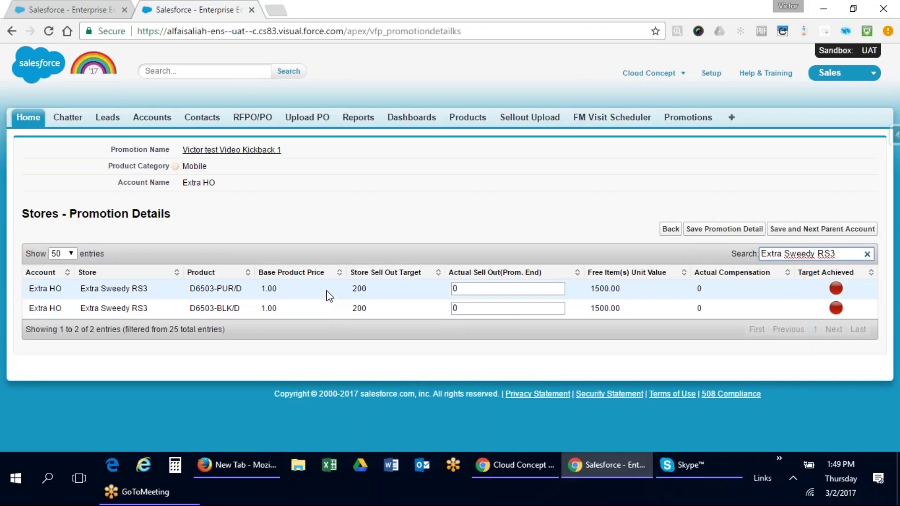
Set Extra Sweedy RS3's actual sell out for D6503-PUR/D to 100, save it, and reopen Extra HO's promotion details to check target achievement.
double_click(455, 288)
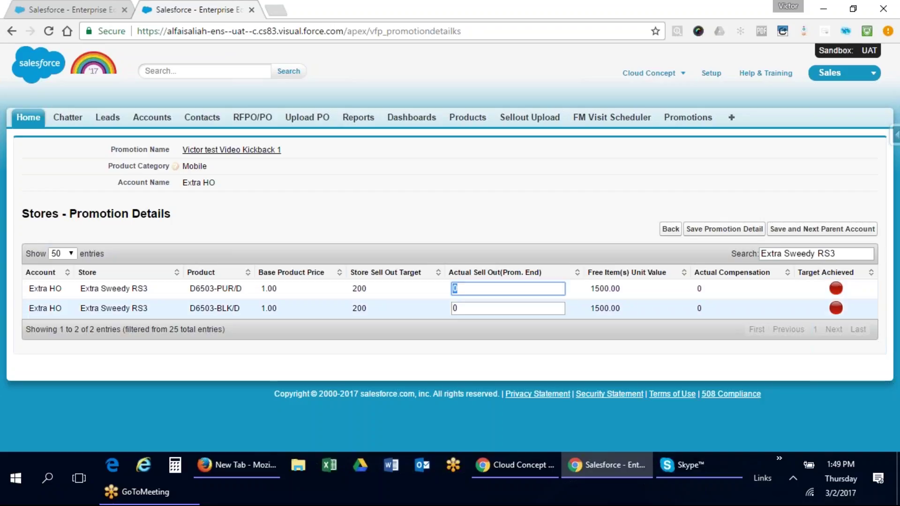
type("100")
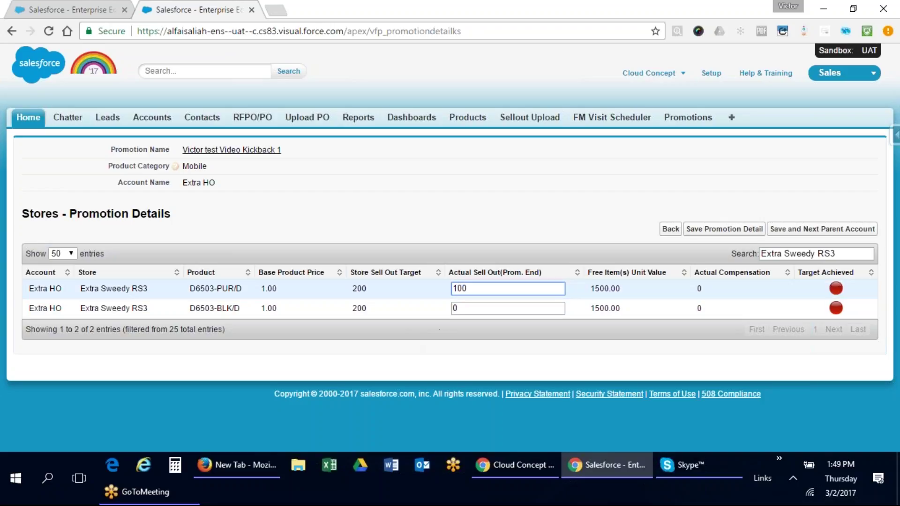
left_click(816, 230)
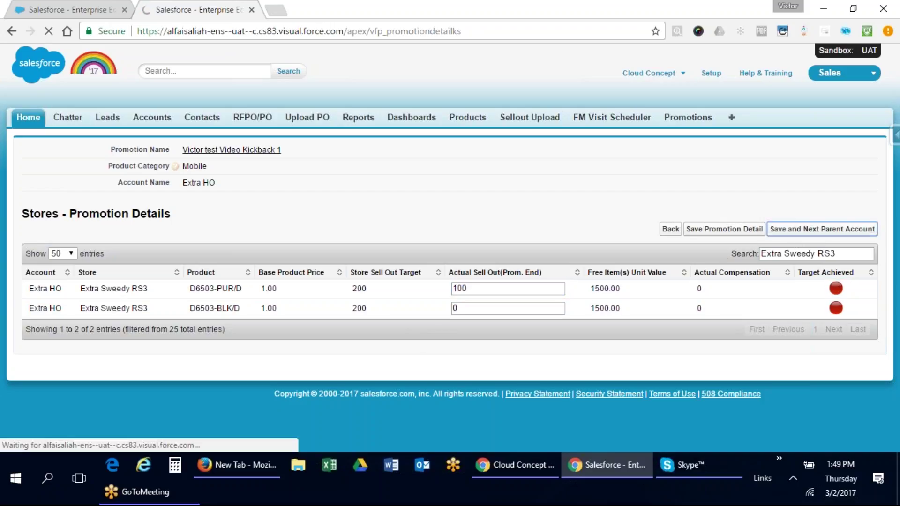
left_click(782, 234)
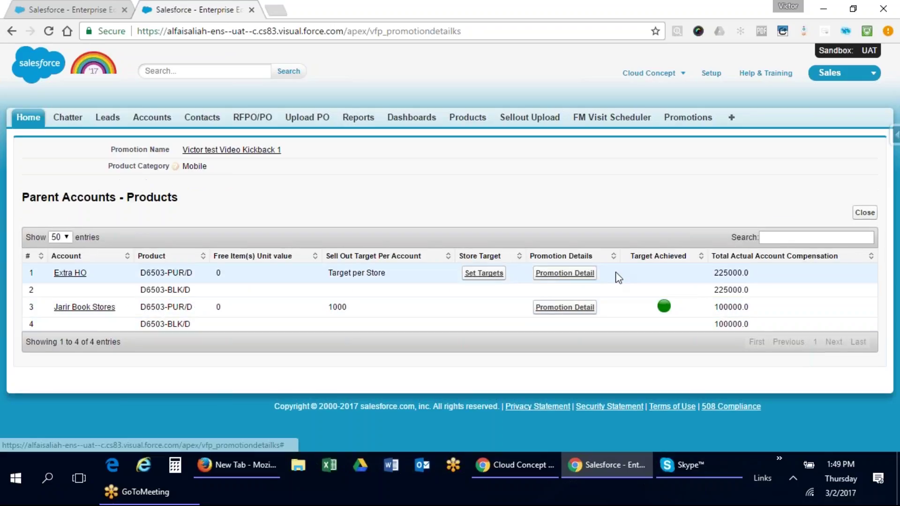
left_click(564, 274)
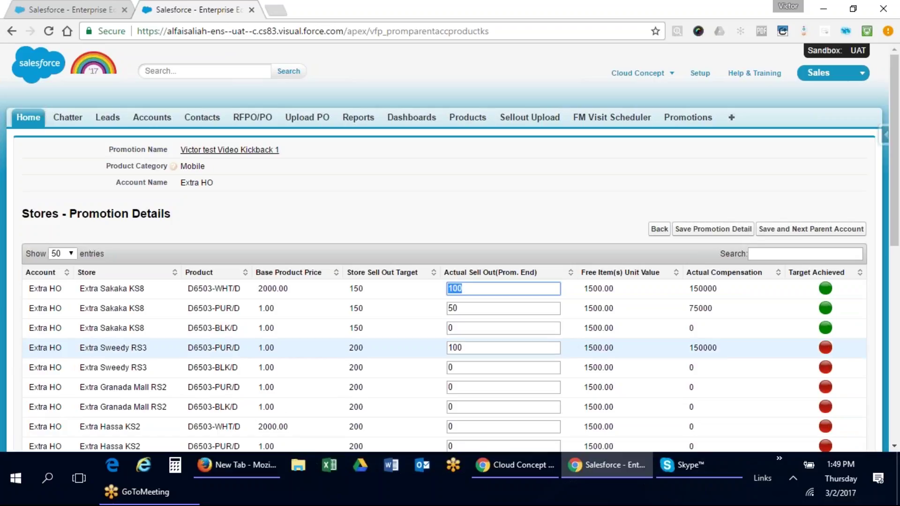
Compare Extra Sweedy RS3's actual sell out with its store target, and filter the list to Extra Remall RS7.
left_click(470, 346)
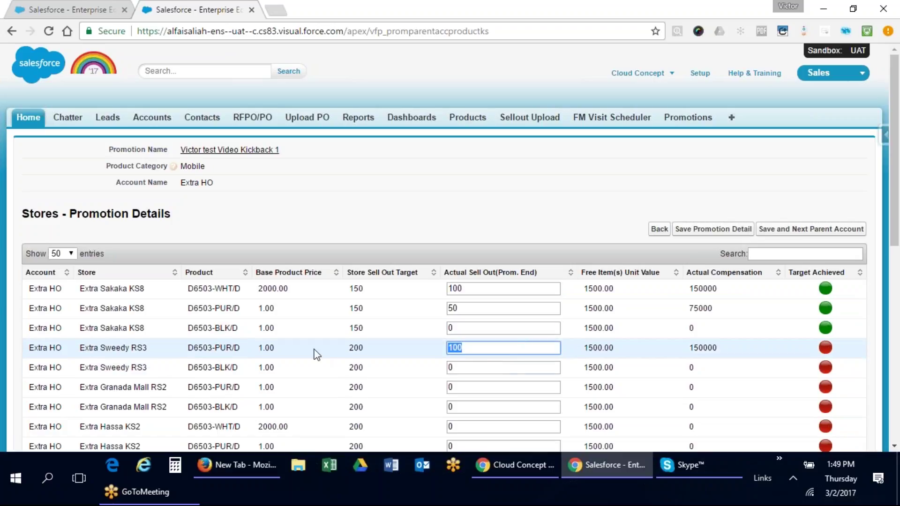
double_click(361, 347)
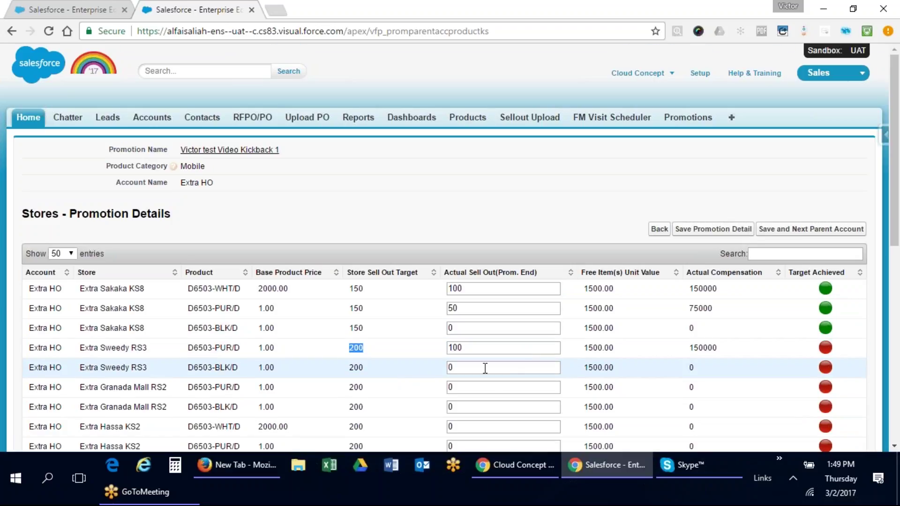
scroll(485, 368, "down", 3)
scroll(156, 353, "down", 1)
left_click_drag(145, 289, 77, 290)
key("ctrl+c")
scroll(235, 303, "up", 3)
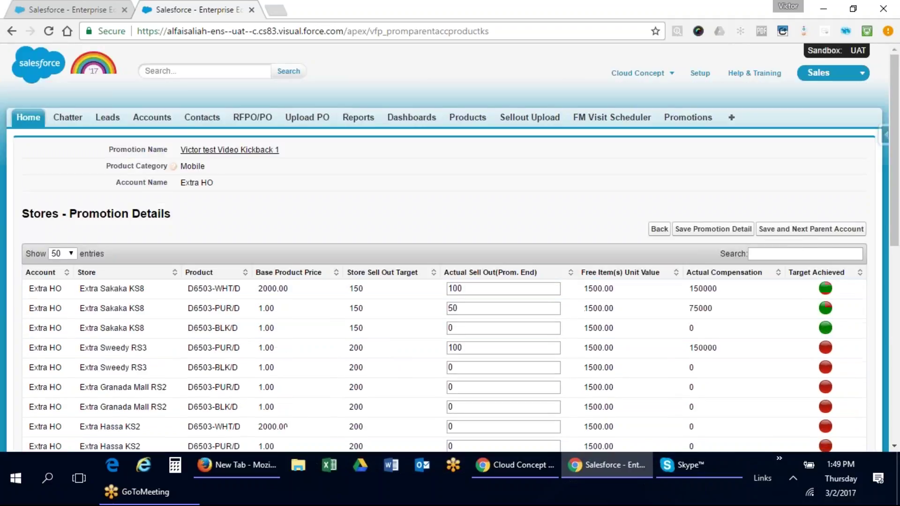
left_click(811, 253)
key("ctrl+v")
Set Extra Remall RS7's actual sell out to 50 for D6503-WHT/D, D6503-PUR/D and D6503-BLK/D, and save the promotion details.
double_click(456, 289)
type("50")
key("Tab")
type("50")
key("Tab")
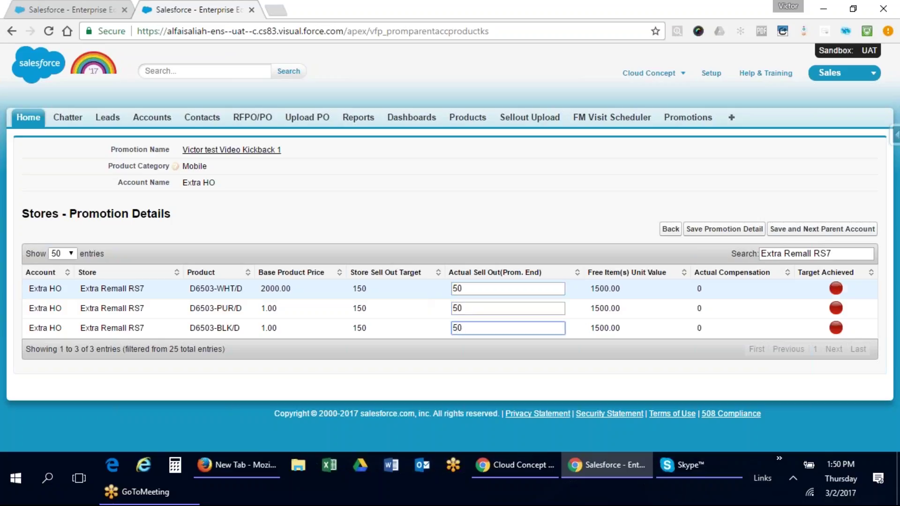
type("50")
left_click(722, 231)
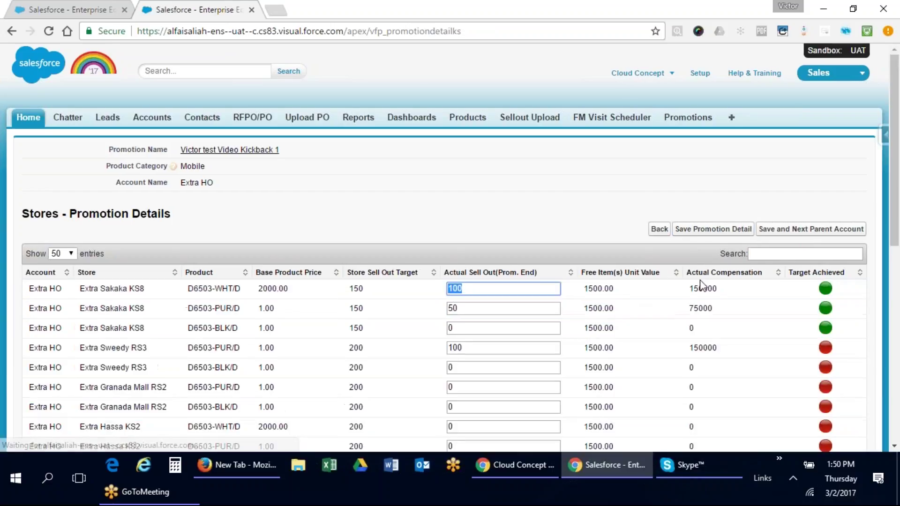
Check target achievement and actual compensation for Extra Remall RS7, and return to the parent accounts overview.
scroll(703, 288, "down", 4)
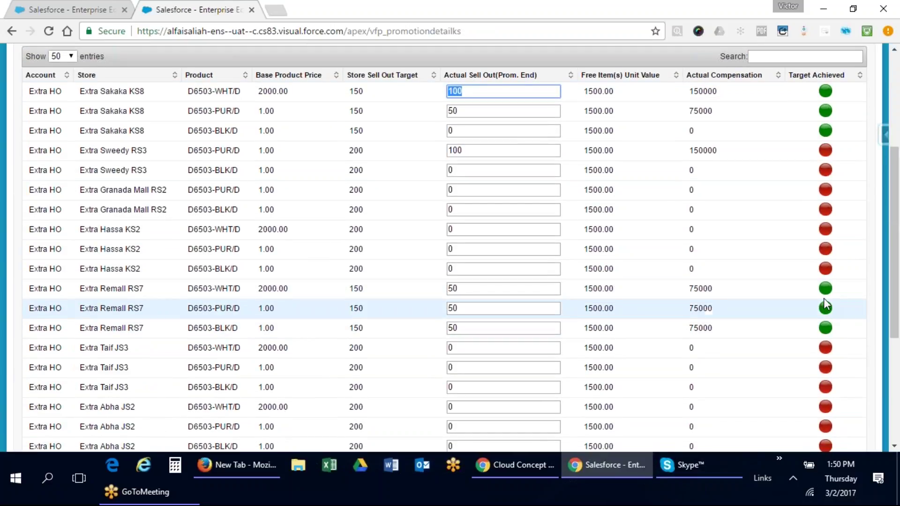
scroll(821, 312, "up", 3)
left_click(654, 165)
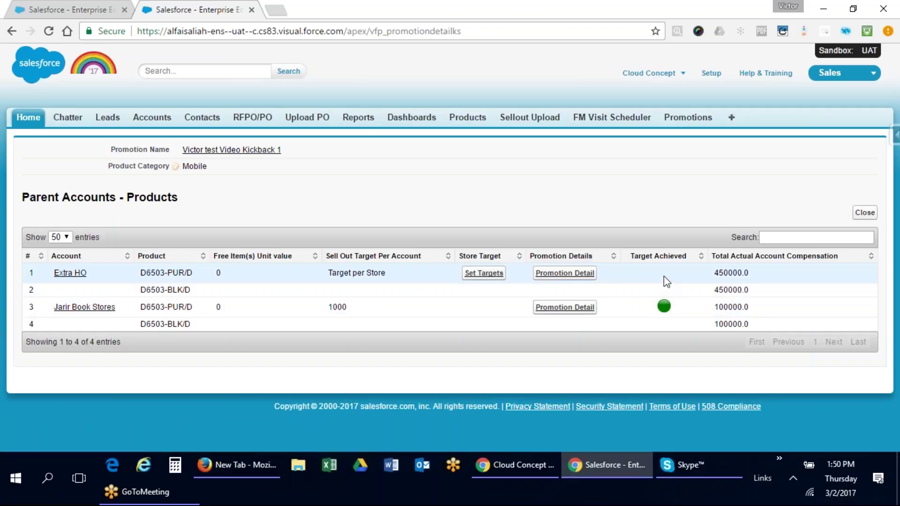
Open Extra HO's store targets and review the total compensation of Extra Sakaka KS8 and Extra Remall RS7.
left_click(484, 276)
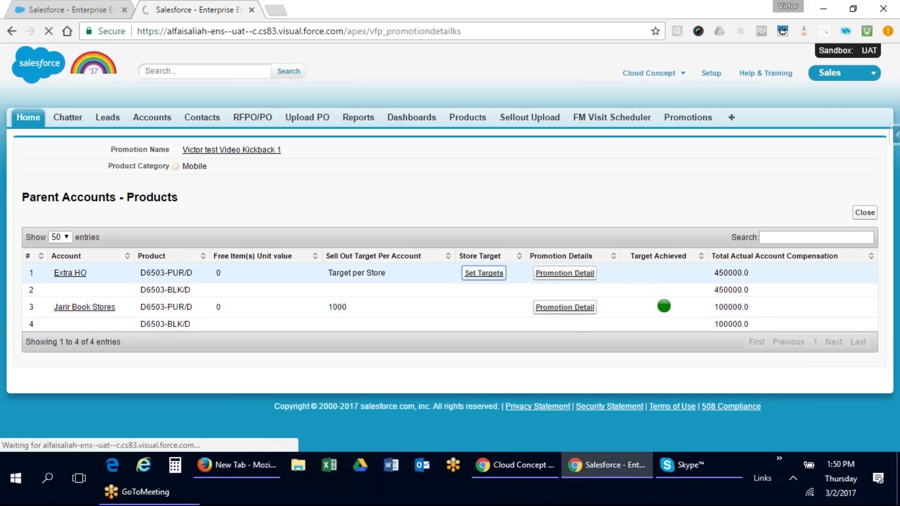
scroll(544, 304, "down", 2)
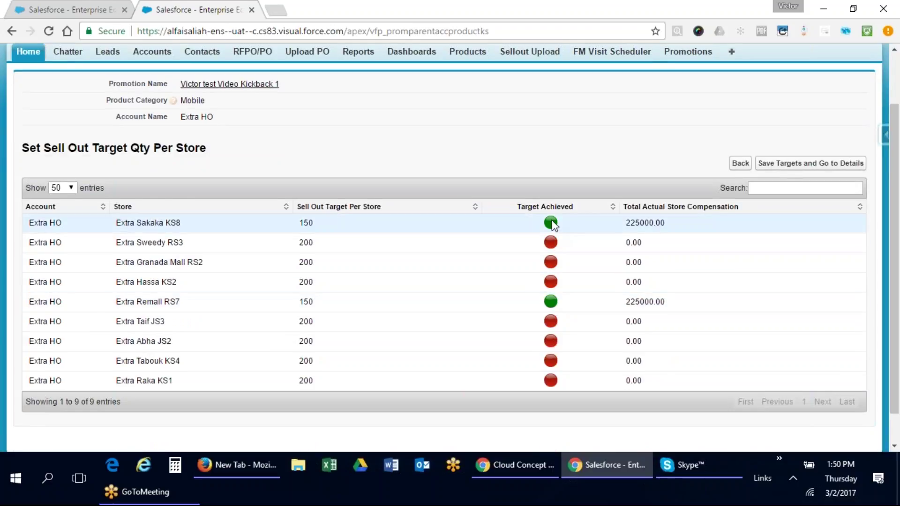
double_click(633, 223)
left_click_drag(636, 303, 669, 305)
Compare the total actual compensation of Extra HO and Jarir Book Stores, and close the parent accounts overview.
left_click(740, 163)
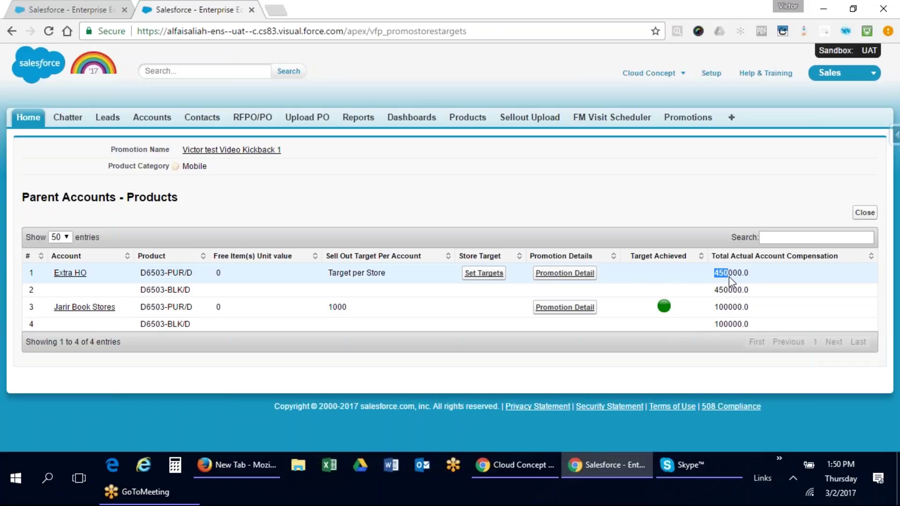
left_click_drag(713, 308, 724, 308)
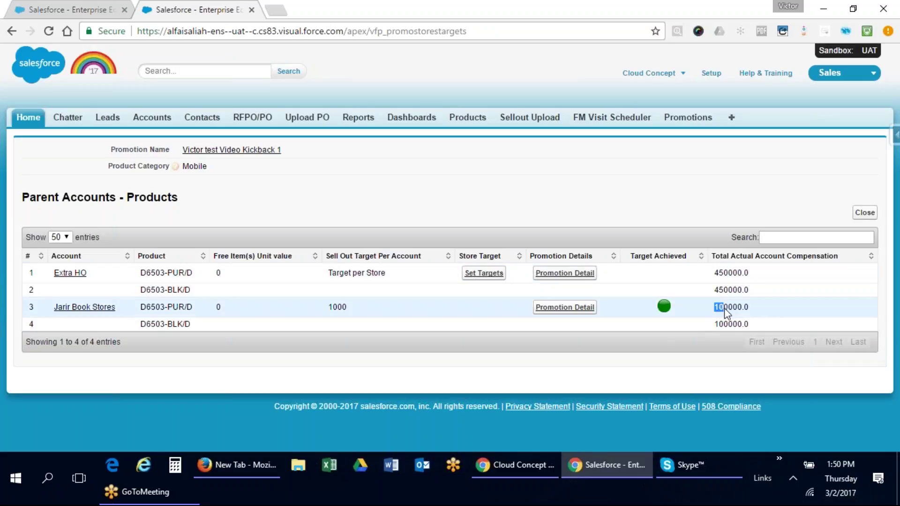
left_click(865, 212)
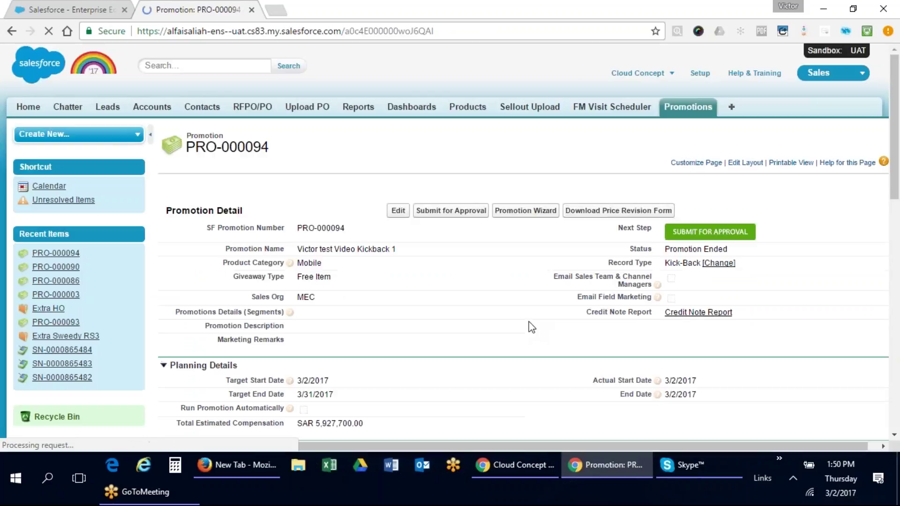
Compare the promotion's total actual compensation with its total estimated compensation and finance promotion budget value.
scroll(529, 334, "down", 1)
scroll(518, 331, "down", 3)
scroll(402, 195, "up", 1)
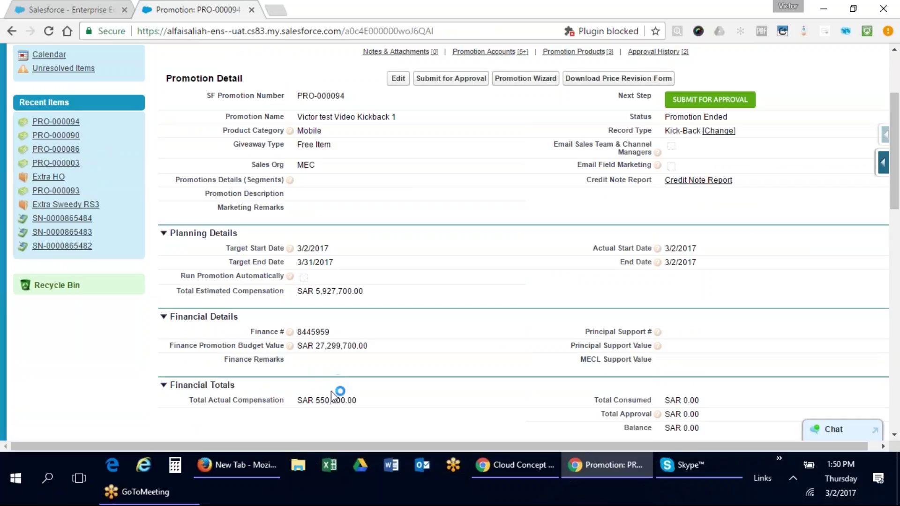
left_click_drag(195, 400, 272, 400)
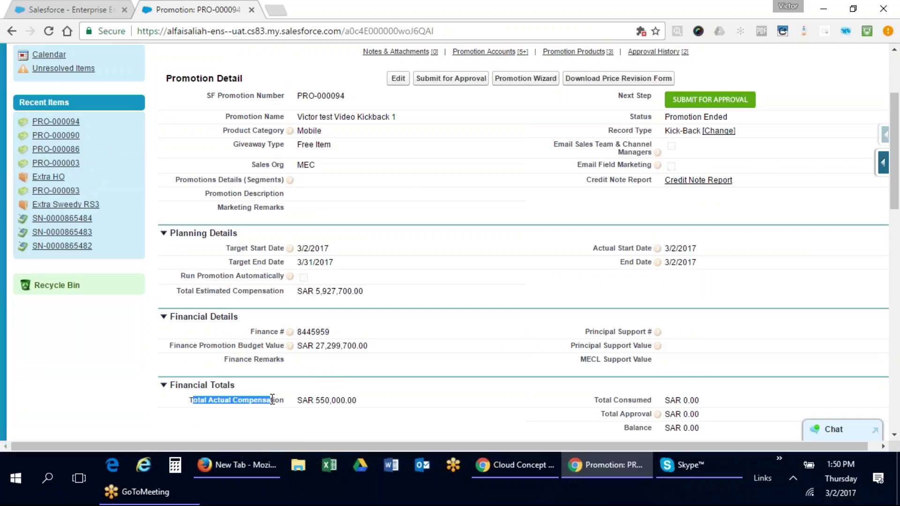
left_click(272, 398)
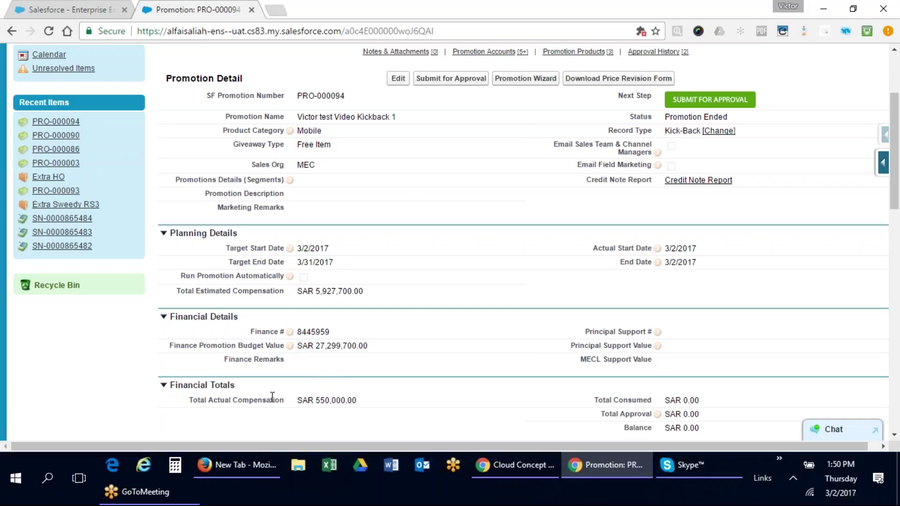
left_click_drag(178, 288, 359, 293)
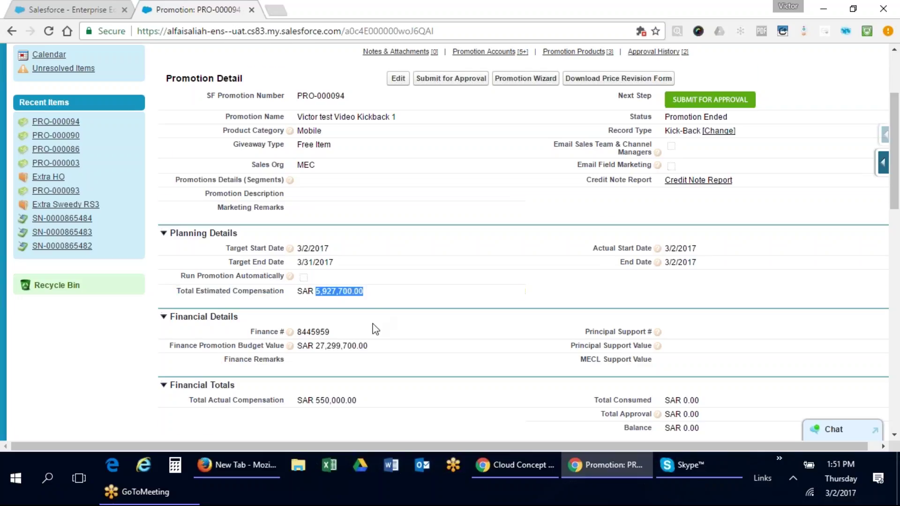
scroll(373, 329, "down", 1)
left_click_drag(210, 280, 370, 280)
left_click(307, 281)
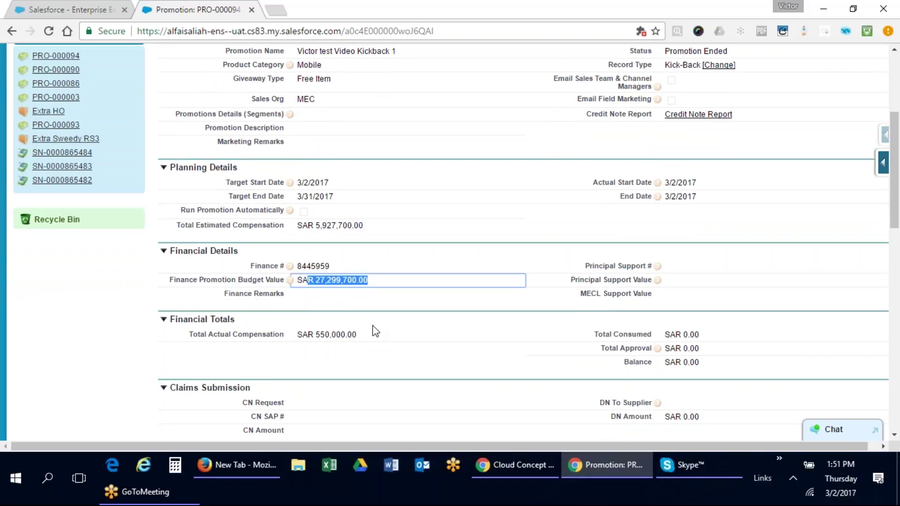
left_click(332, 371)
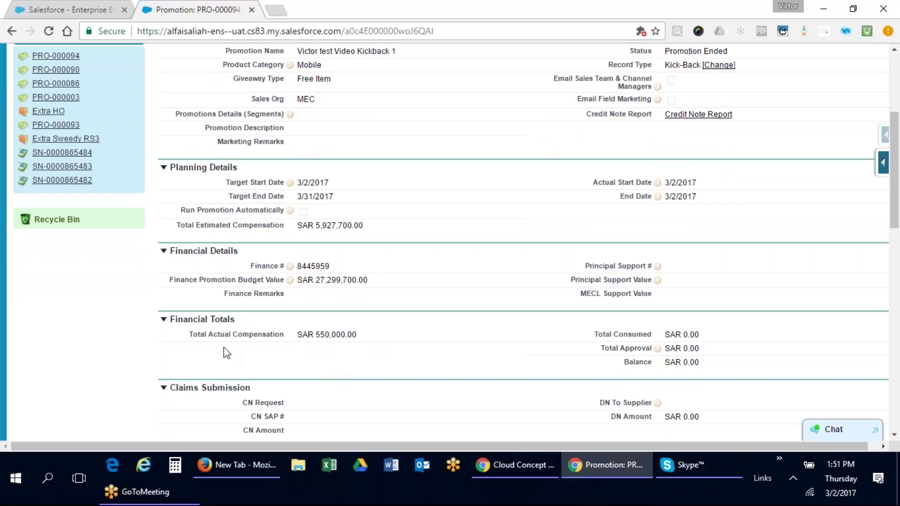
left_click_drag(192, 336, 374, 344)
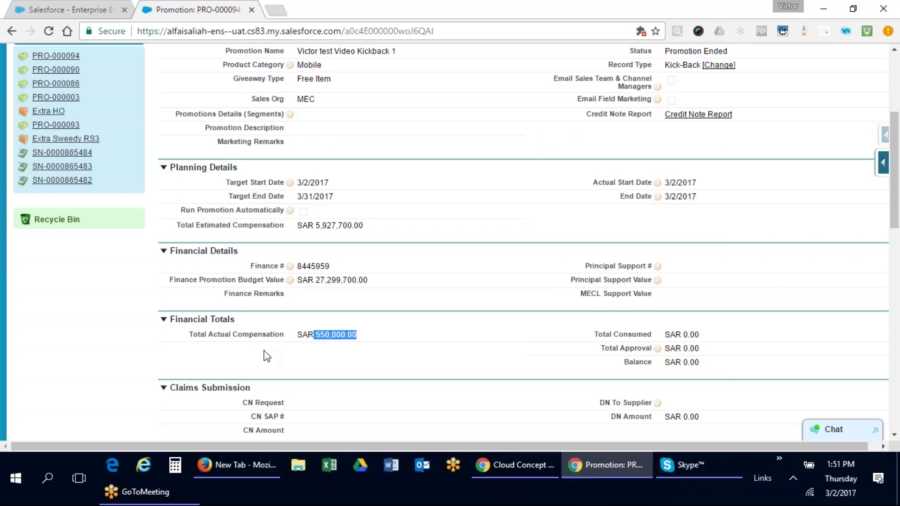
left_click(321, 348)
left_click_drag(319, 334, 361, 335)
left_click_drag(317, 227, 378, 223)
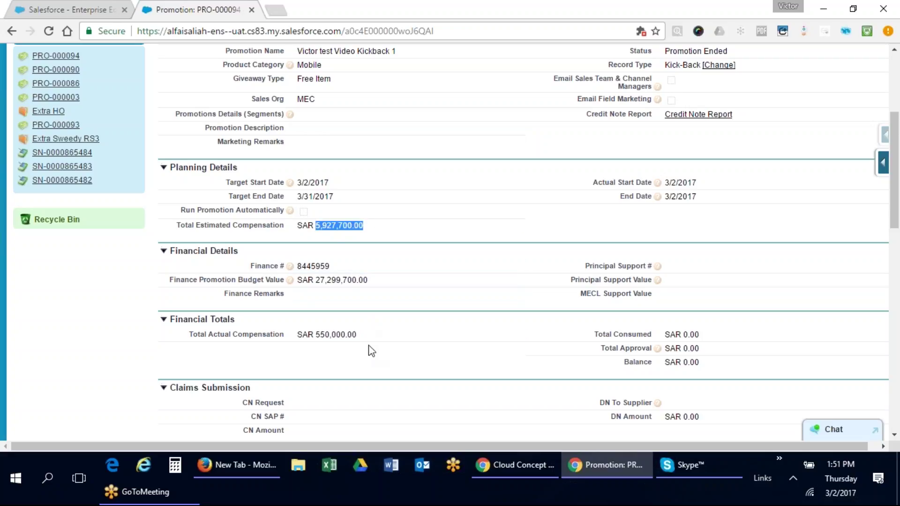
Submit the ended promotion for compensation approval and accept the confirmation.
scroll(428, 372, "down", 3)
scroll(422, 362, "up", 7)
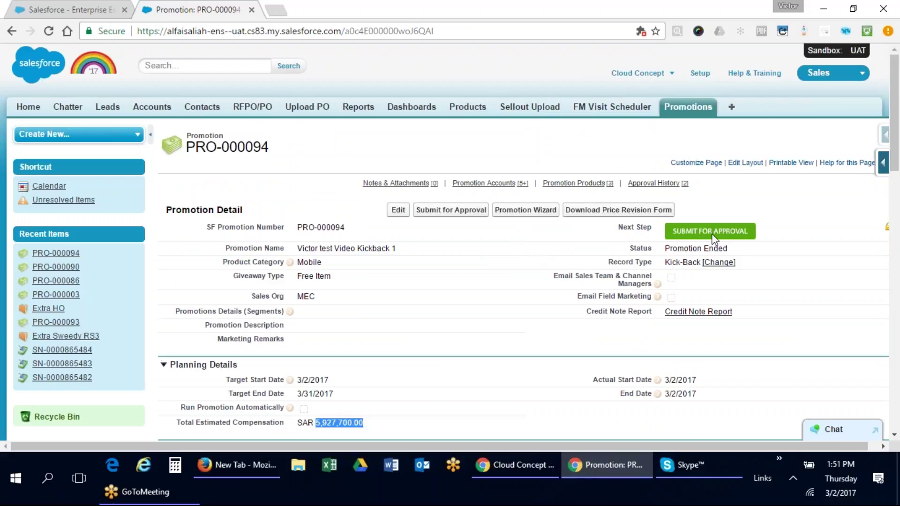
left_click(469, 212)
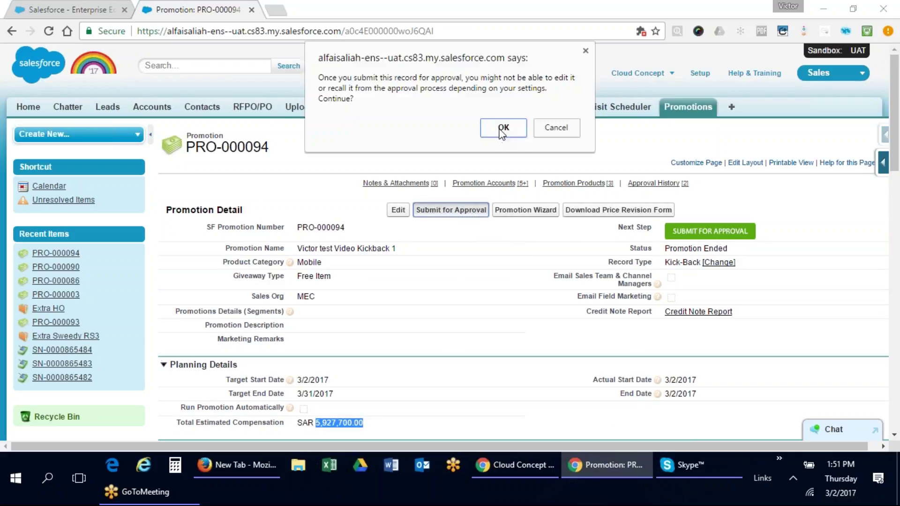
left_click(502, 132)
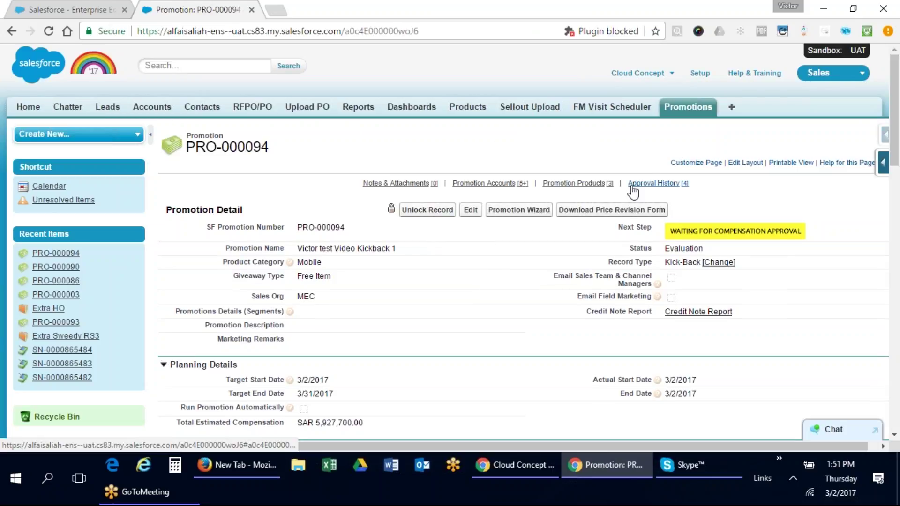
Approve the pending compensation request from the promotion's approval history.
mouse_move(654, 183)
left_click(258, 255)
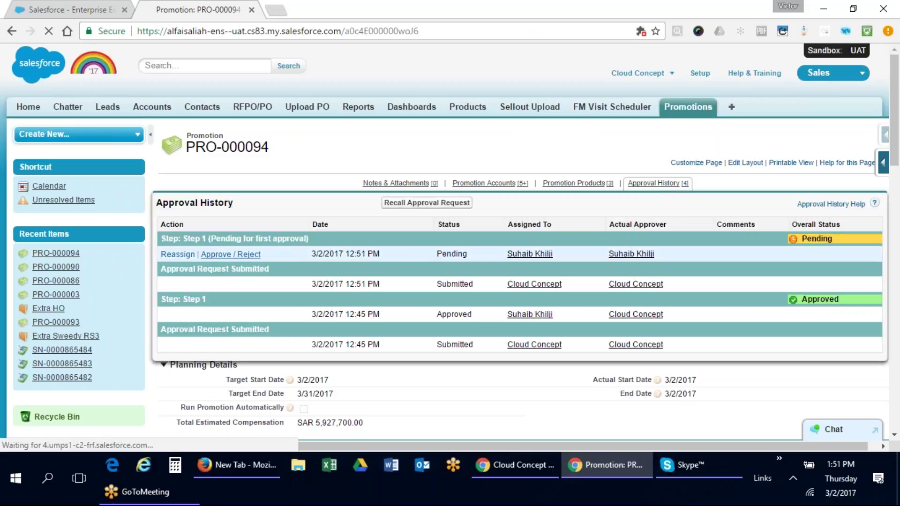
left_click(406, 313)
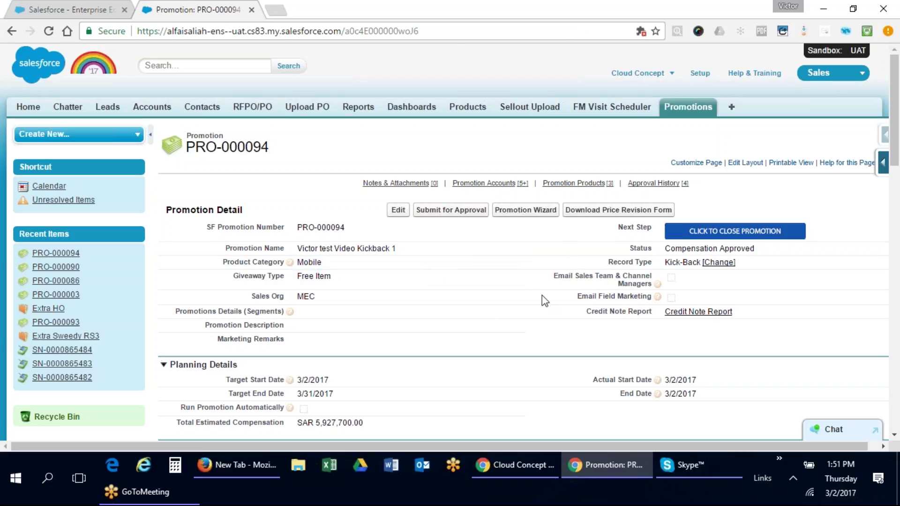
Check the promotion's status and next step, and open the full list of its promotion accounts.
left_click_drag(638, 250, 761, 253)
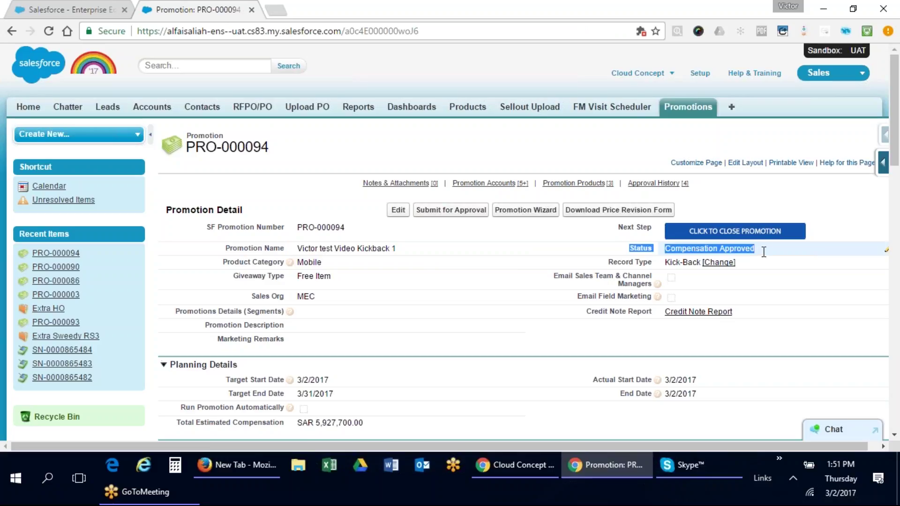
left_click_drag(623, 228, 651, 230)
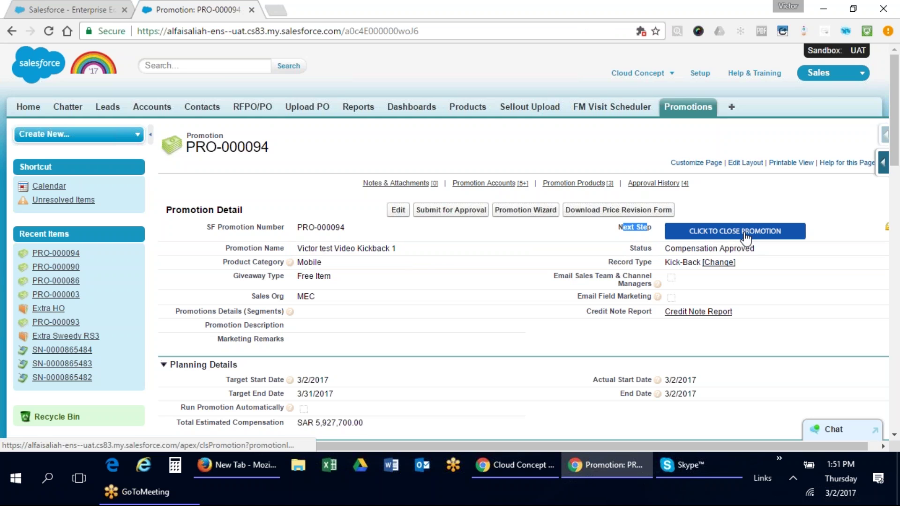
scroll(486, 300, "down", 10)
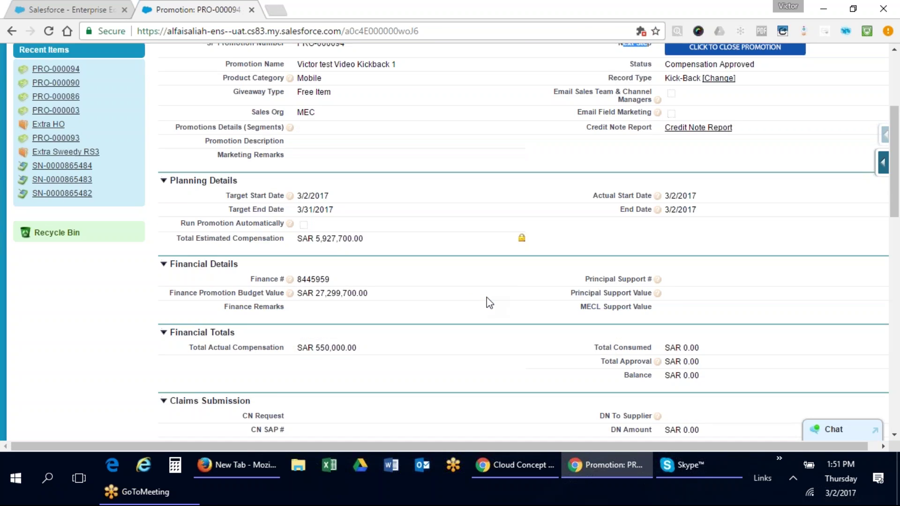
scroll(484, 408, "down", 5)
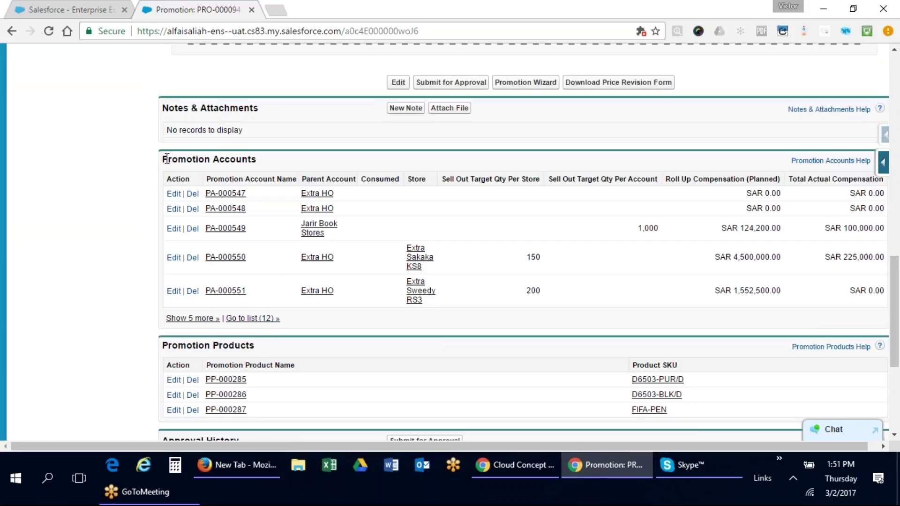
left_click_drag(164, 155, 262, 164)
left_click(251, 319)
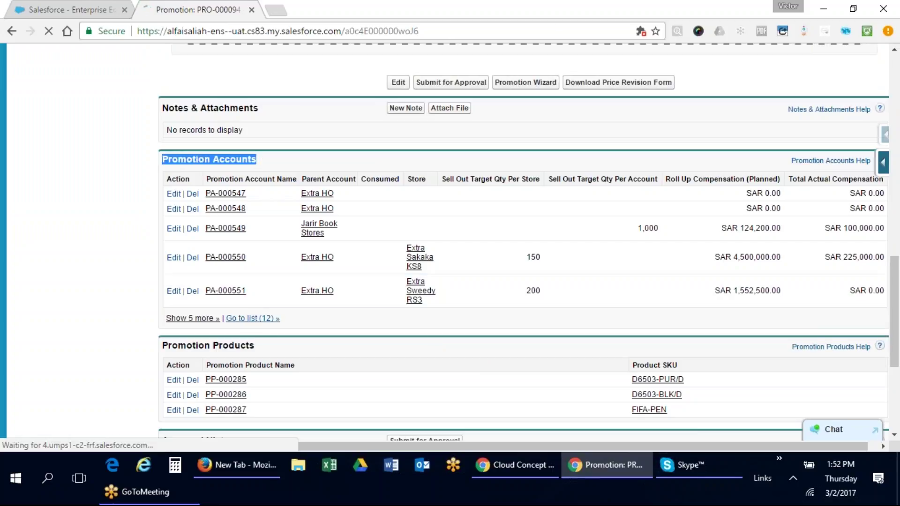
Open the Extra Remall RS7 promotion account and record its total actual compensation of 225,000 as the consumed amount.
scroll(437, 338, "down", 3)
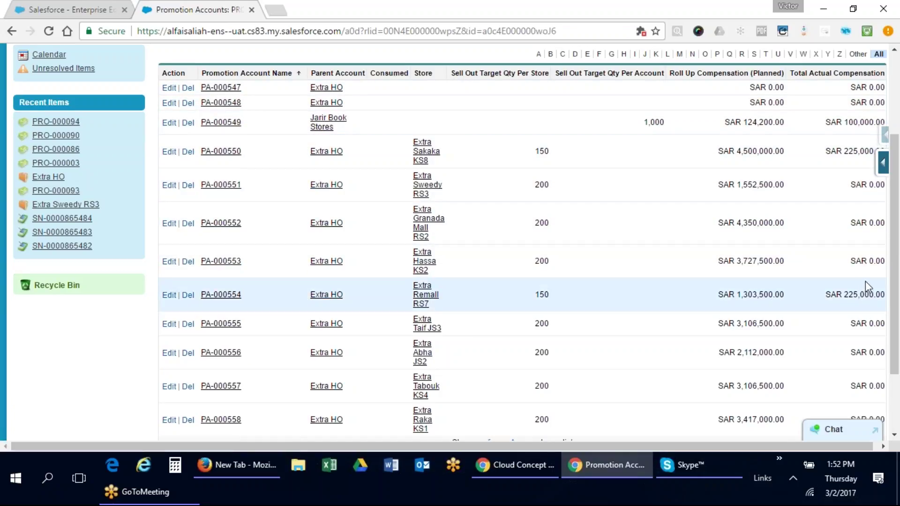
left_click_drag(879, 294, 815, 302)
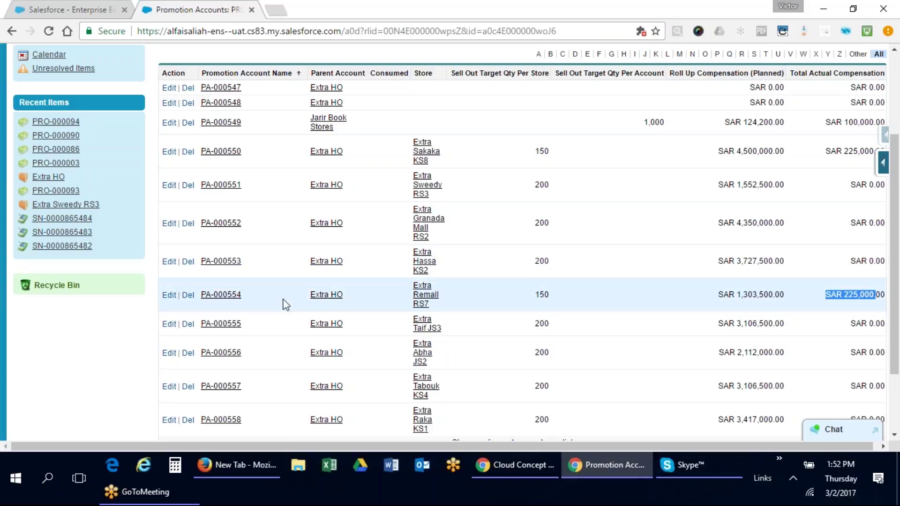
left_click(220, 295)
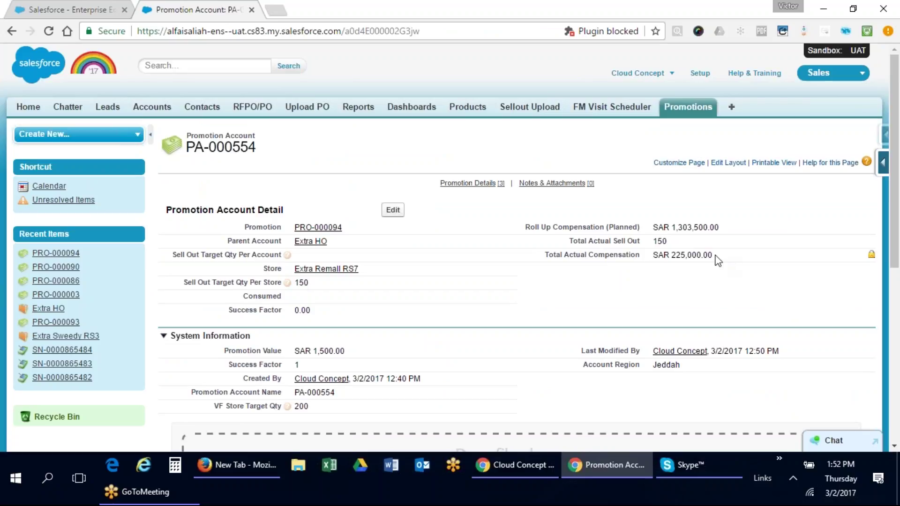
left_click_drag(702, 255, 673, 253)
key("ctrl+c")
left_click(359, 305)
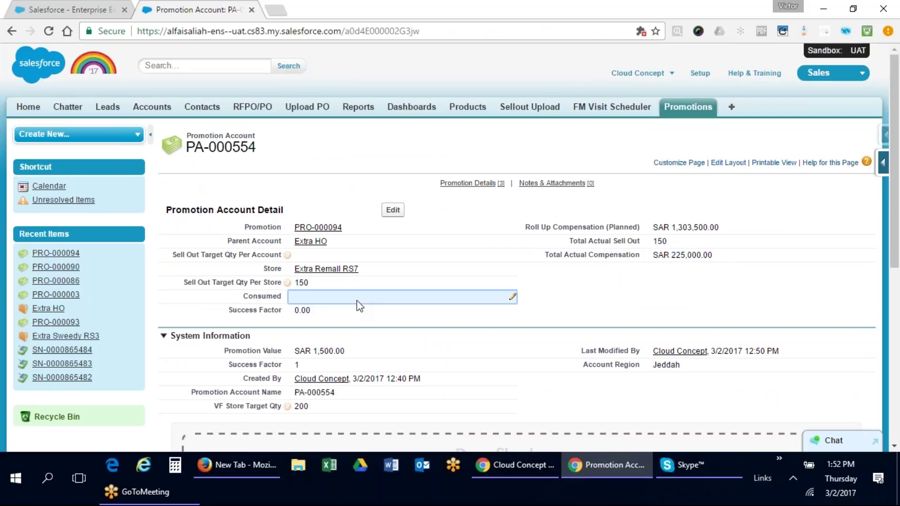
double_click(359, 304)
key("ctrl+v")
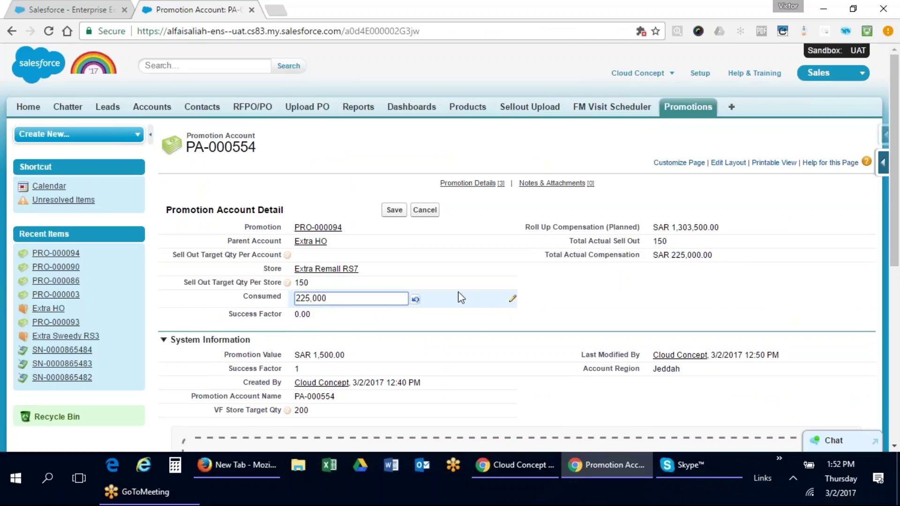
key("Return")
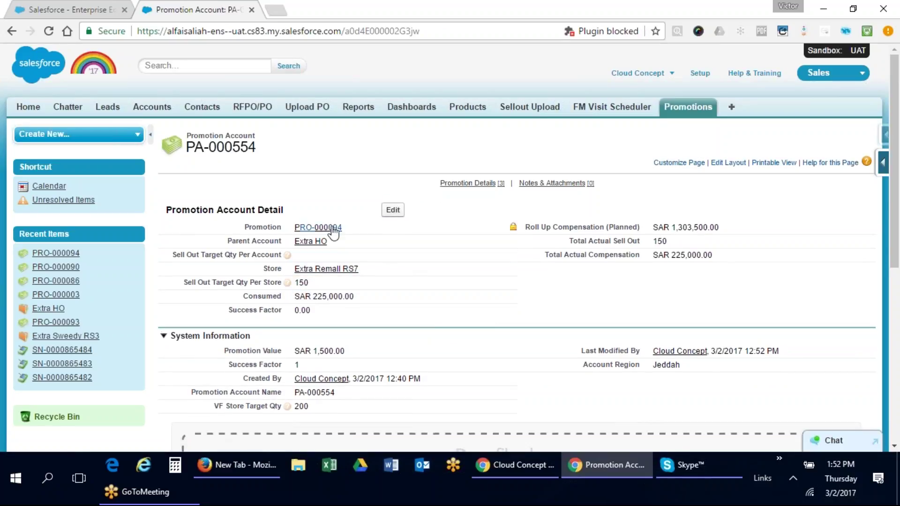
Return to the parent promotion and check its total consumed amount in the financial totals.
scroll(382, 268, "down", 3)
scroll(382, 268, "down", 4)
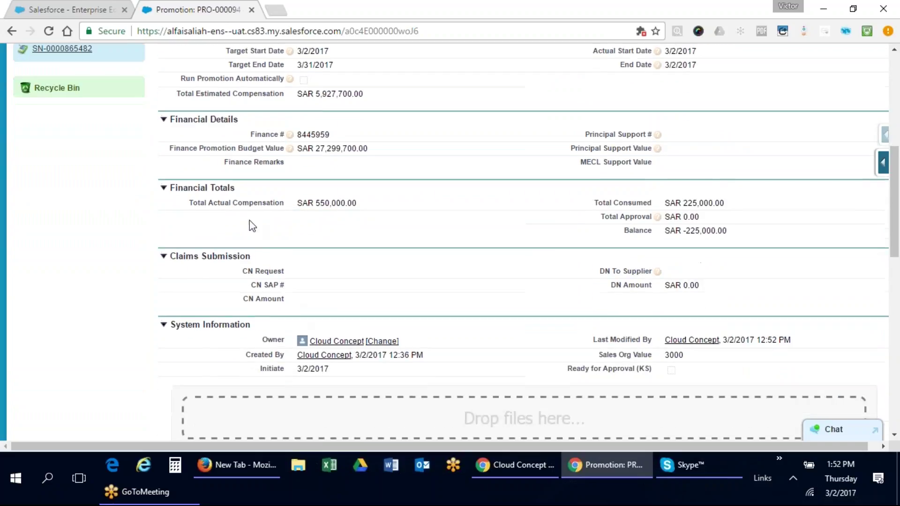
left_click_drag(603, 202, 732, 203)
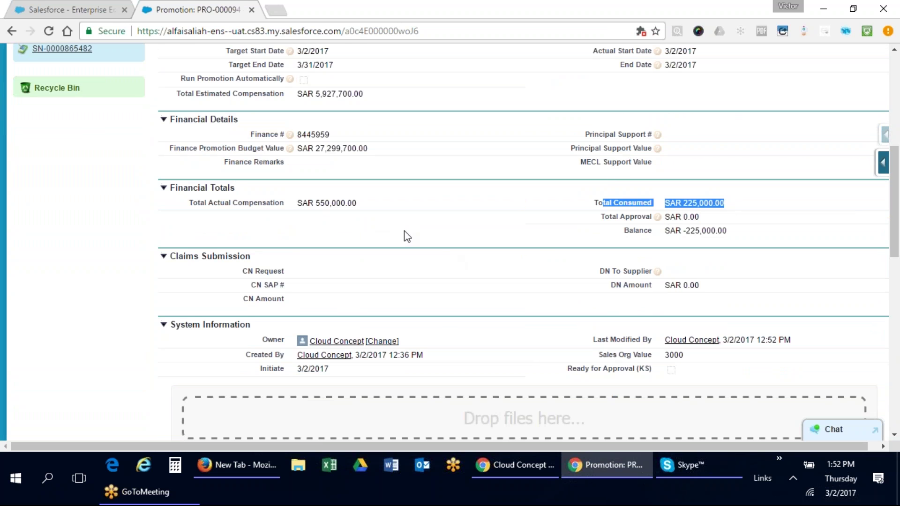
scroll(404, 239, "down", 3)
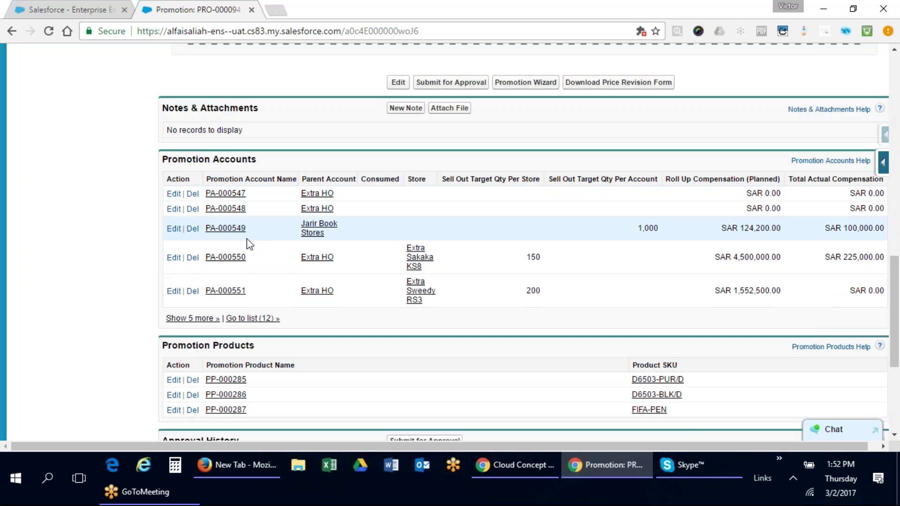
Close the compensation-approved promotion and check its status.
scroll(317, 277, "up", 4)
scroll(375, 298, "up", 8)
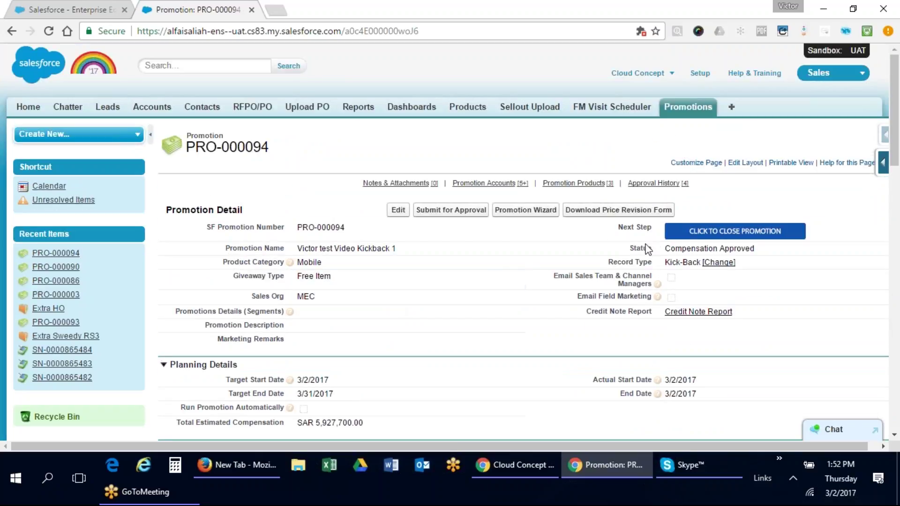
left_click(747, 232)
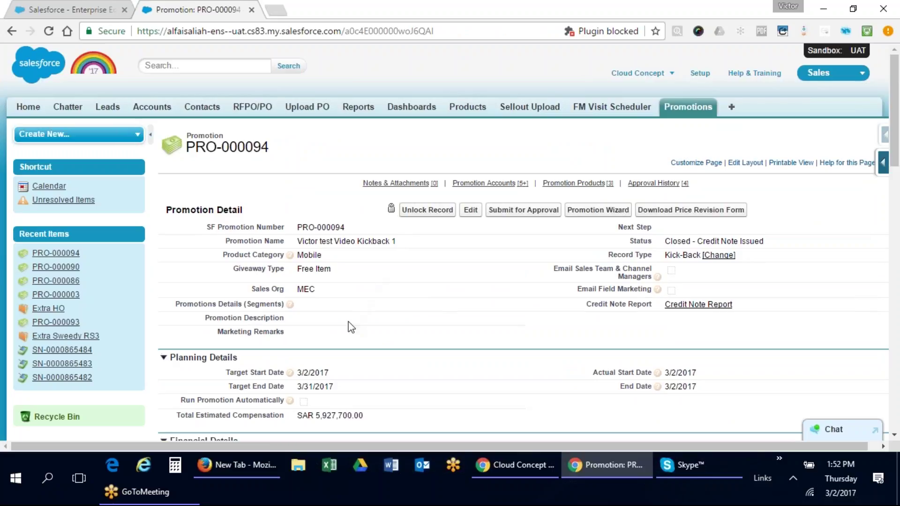
scroll(434, 361, "down", 4)
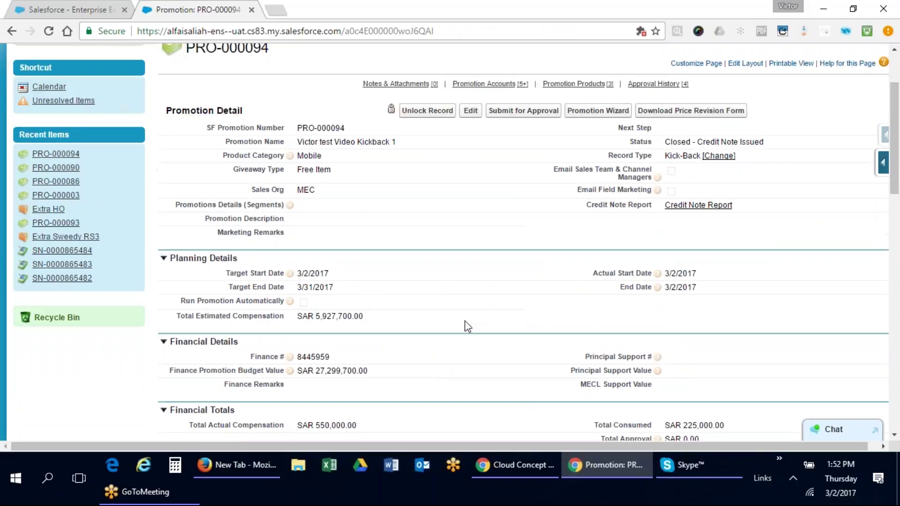
scroll(430, 324, "up", 5)
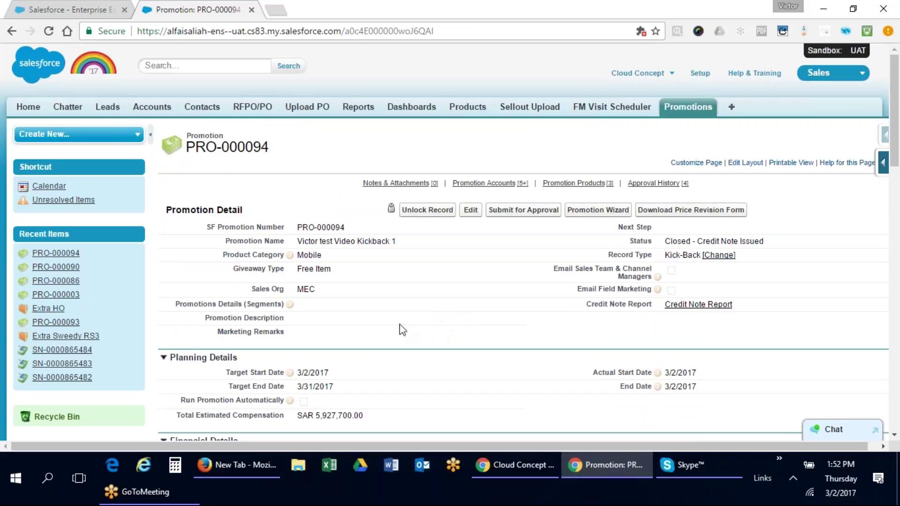
Open the promotion's credit note report and review the stores grouped under Extra HO.
left_click(698, 307)
scroll(415, 240, "down", 3)
scroll(415, 241, "down", 2)
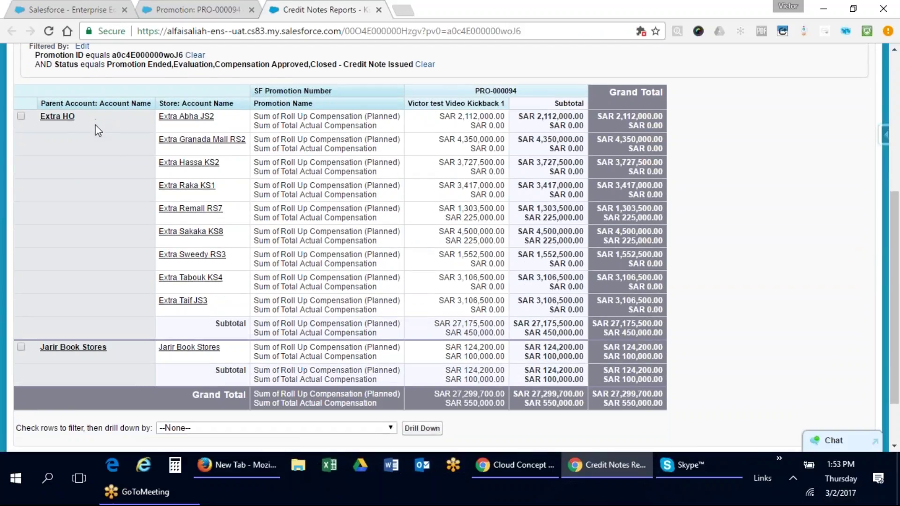
left_click_drag(92, 120, 40, 117)
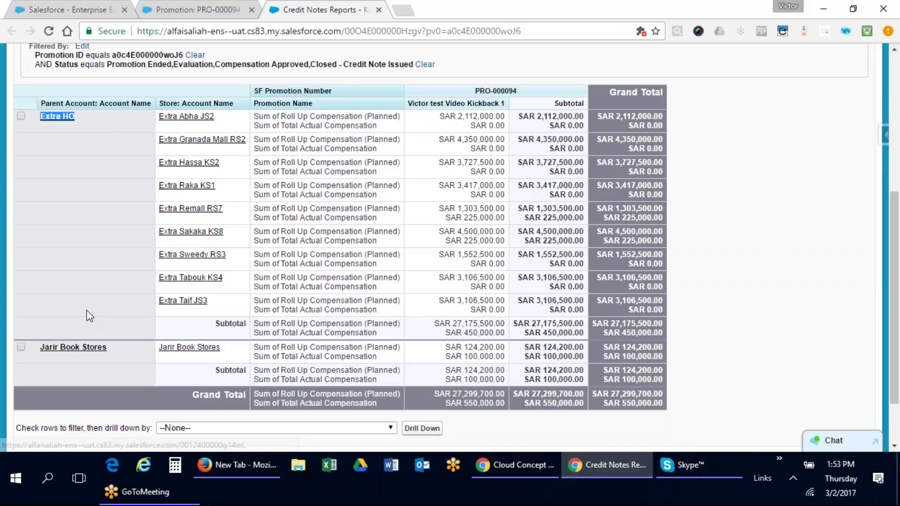
left_click(94, 137)
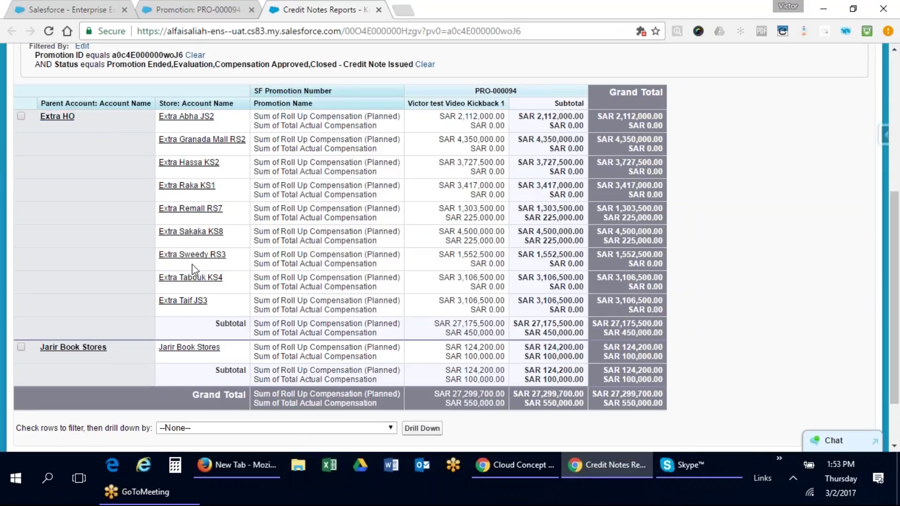
Examine the planned and actual compensation of the individual stores in the report, including Extra Sakaka KS8.
left_click_drag(277, 116, 350, 117)
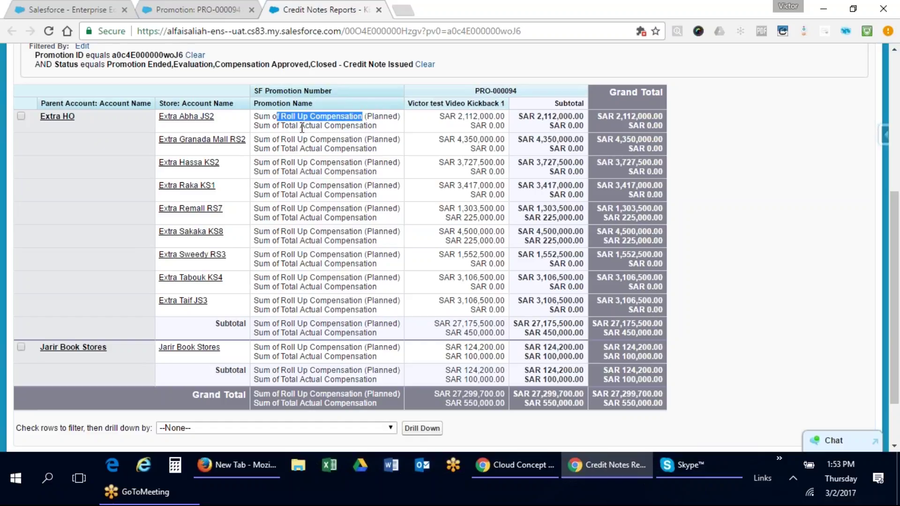
left_click_drag(393, 117, 375, 127)
left_click(255, 127)
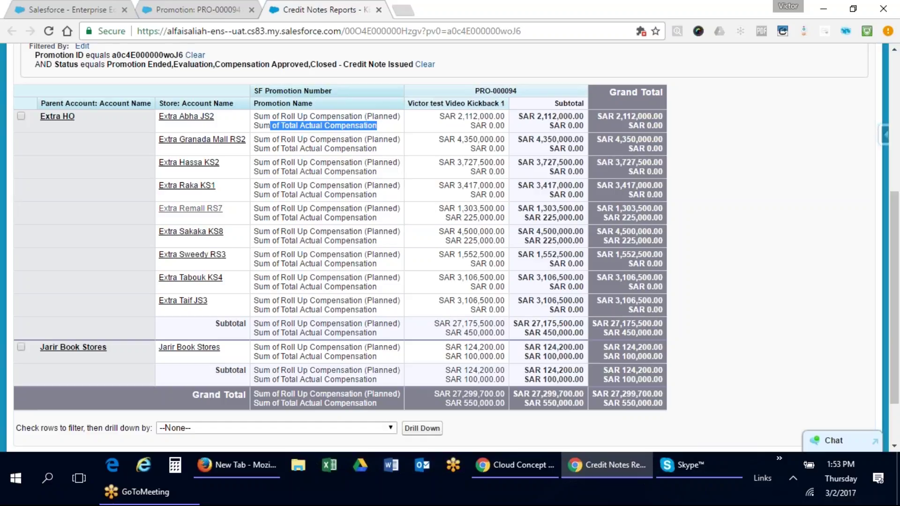
left_click_drag(230, 235, 210, 235)
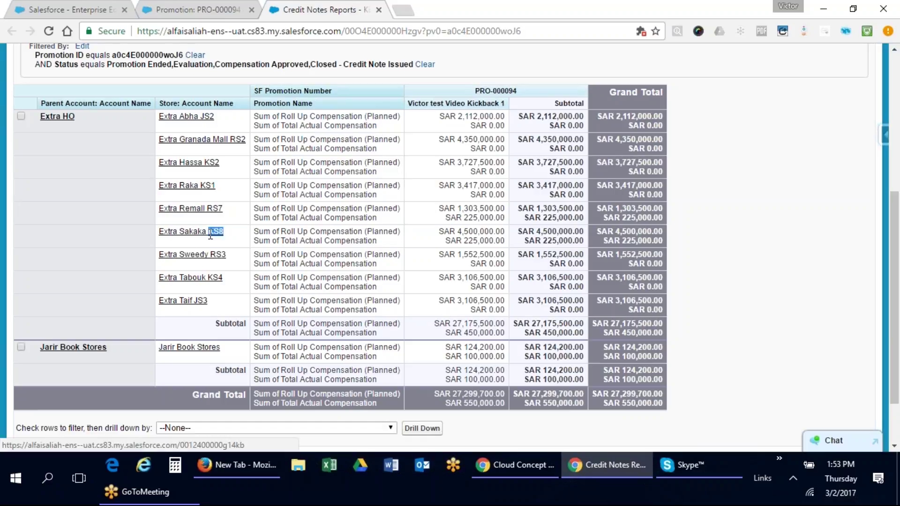
left_click(237, 234)
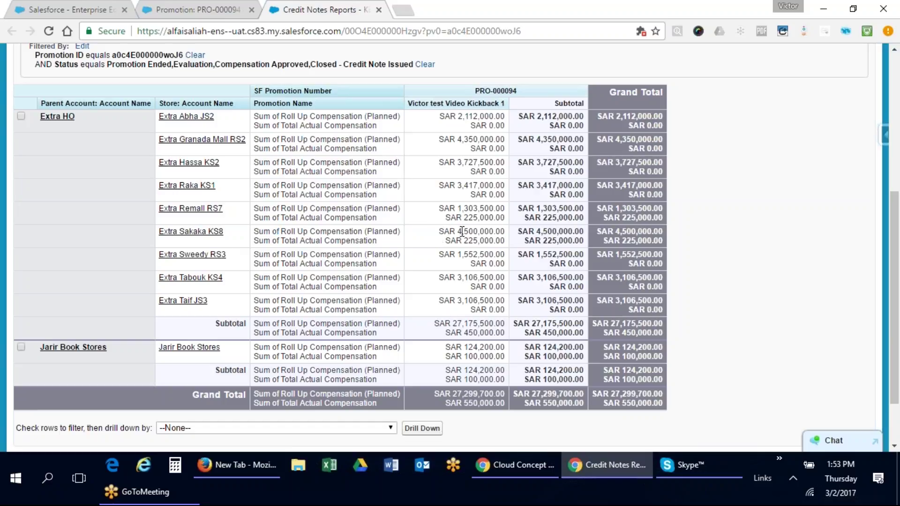
left_click(495, 230)
Examine the report's compensation subtotals for Extra HO and Jarir Book Stores, and the grand total.
left_click_drag(336, 326, 327, 324)
left_click_drag(215, 324, 655, 332)
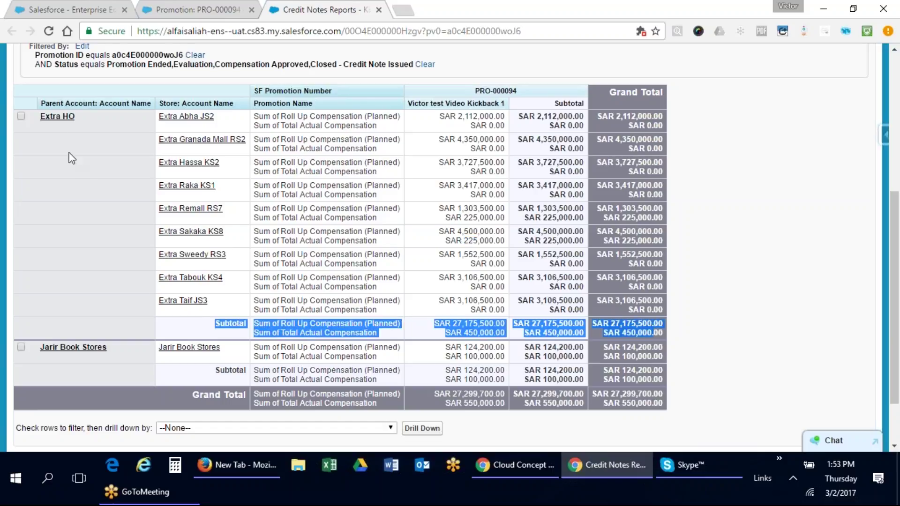
left_click_drag(232, 370, 640, 373)
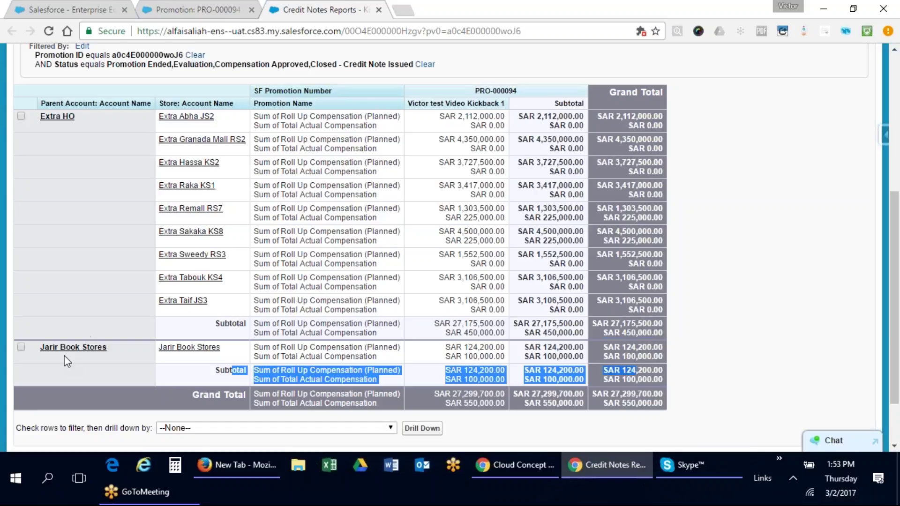
left_click_drag(218, 395, 649, 407)
left_click(667, 410)
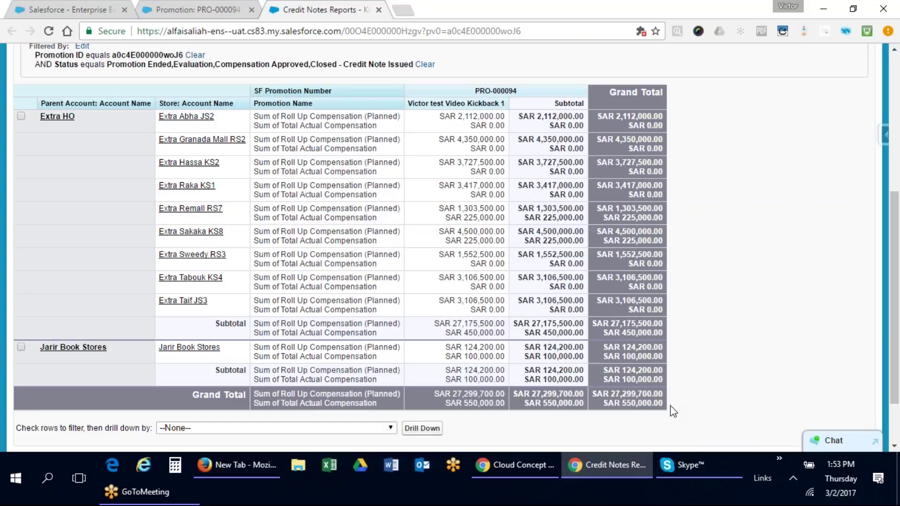
Close the credit note report and download the promotion's price revision form, opening it in Excel.
scroll(674, 411, "up", 5)
left_click(378, 10)
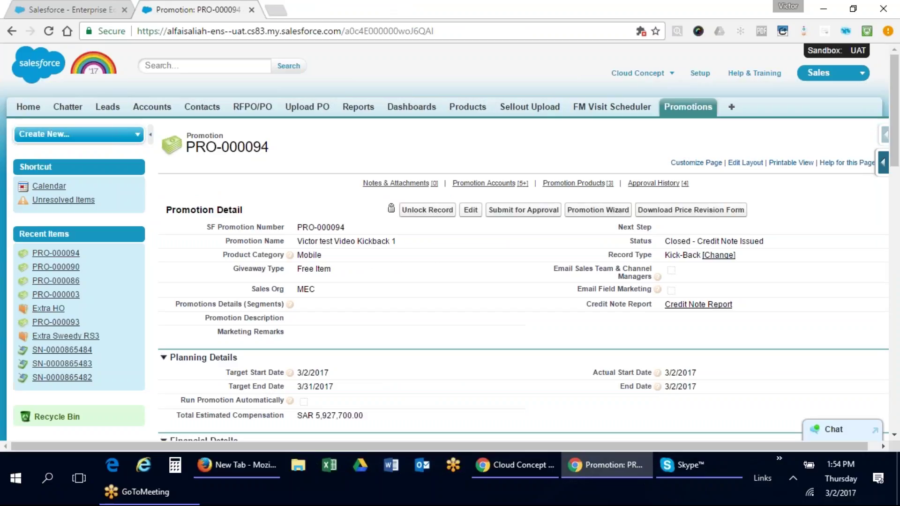
left_click(694, 210)
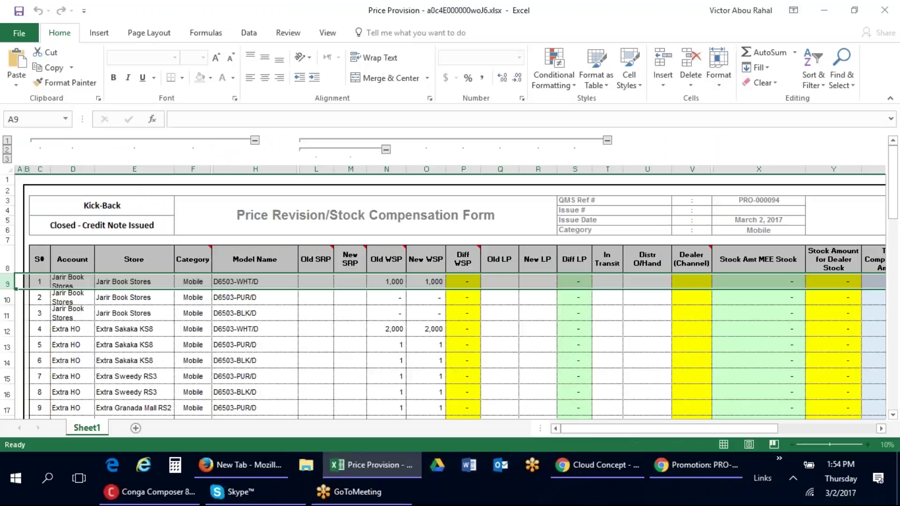
Review the form's promotion type, status, reference number, issue date and category in its header.
left_click(140, 210)
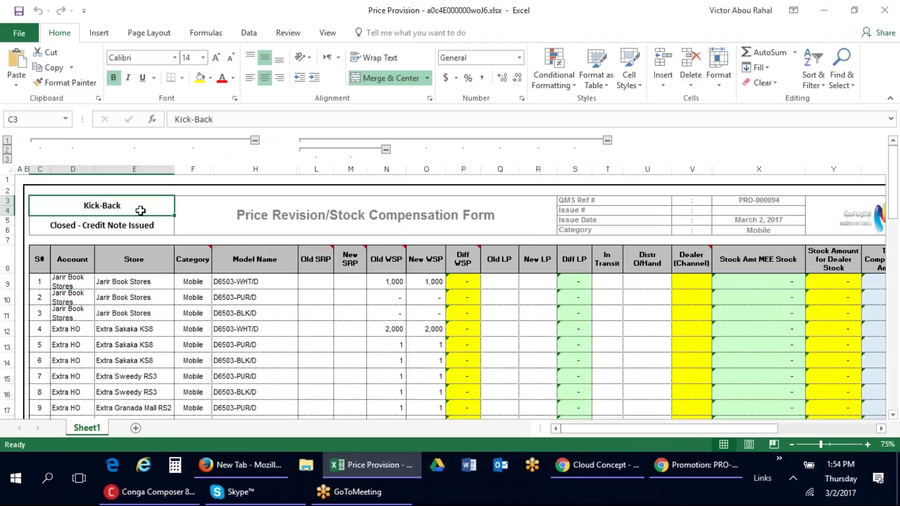
left_click(122, 226)
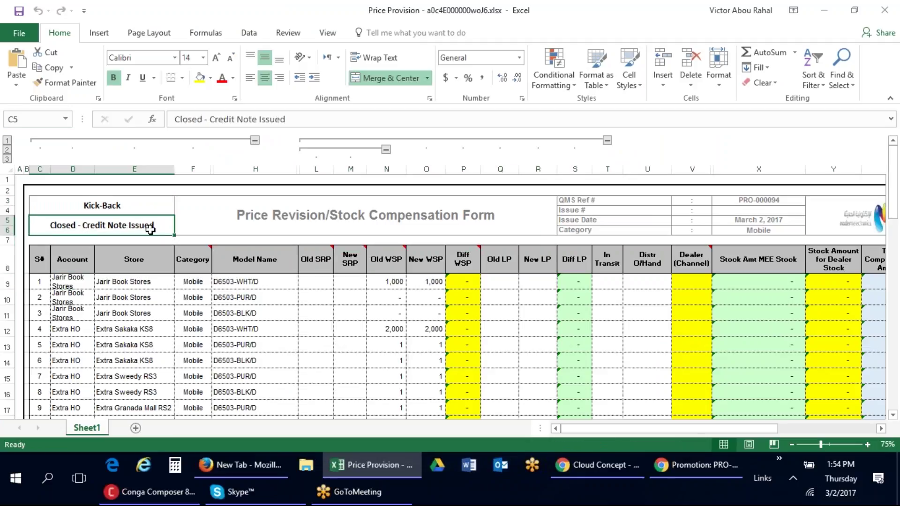
left_click_drag(600, 201, 774, 200)
left_click_drag(631, 220, 777, 232)
Review the form's Account, Store, Model Name and Old WSP columns.
left_click(70, 260)
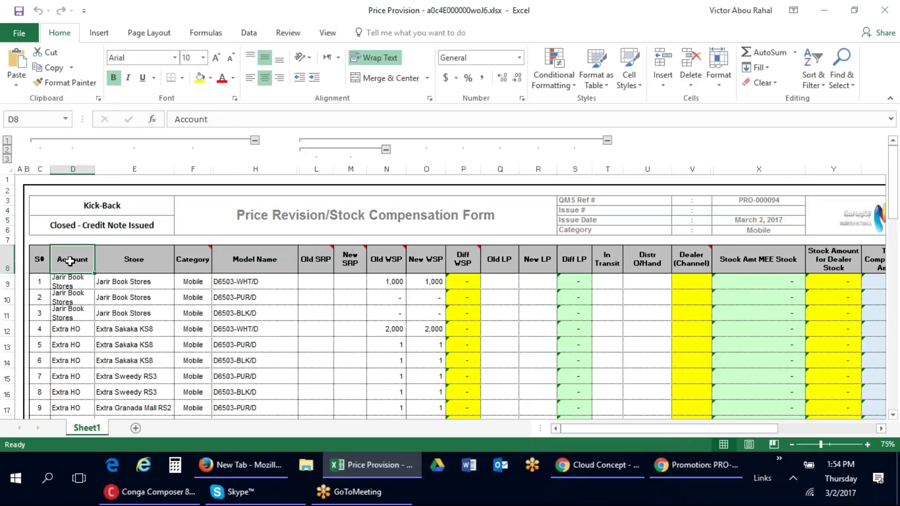
left_click(149, 261)
left_click(243, 257)
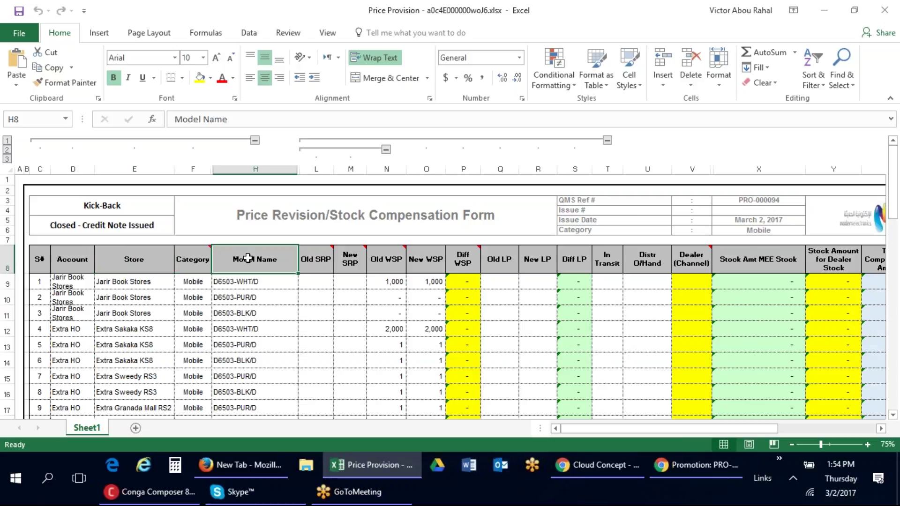
left_click(388, 262)
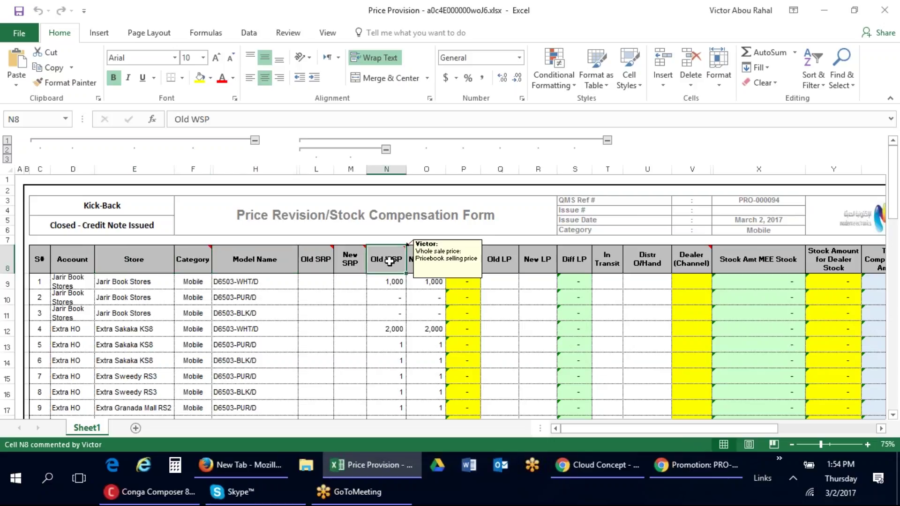
mouse_move(604, 428)
left_mouse_down()
mouse_move(685, 434)
mouse_move(600, 435)
left_mouse_up()
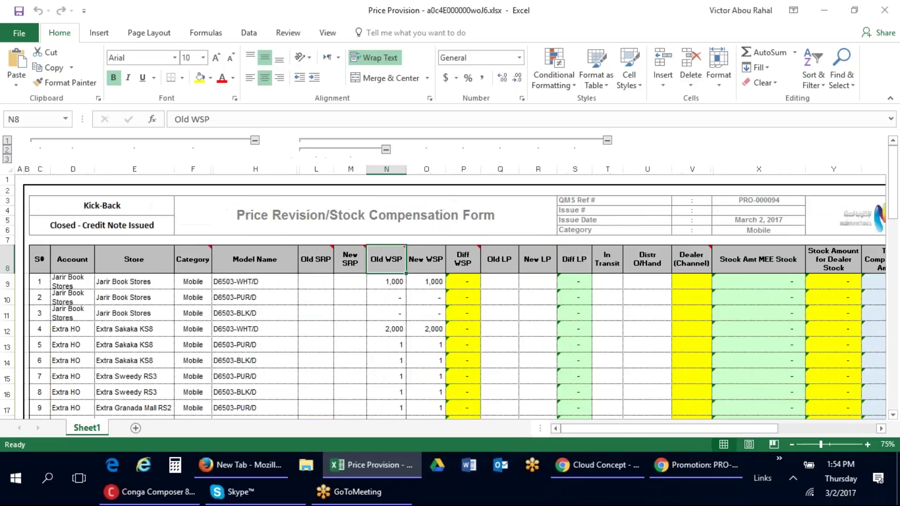
In the first Jarir Book Stores row, enter 5758 for In Transit, 5858 for Distr O/Hand and 585 for Dealer (Channel).
left_click(517, 285)
left_click(613, 283)
type("5758")
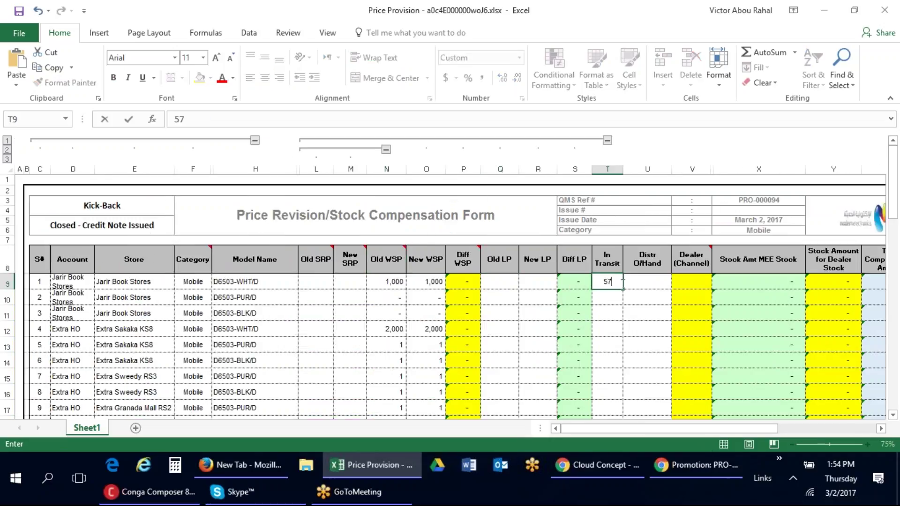
left_click(641, 282)
type("5858")
left_click(741, 283)
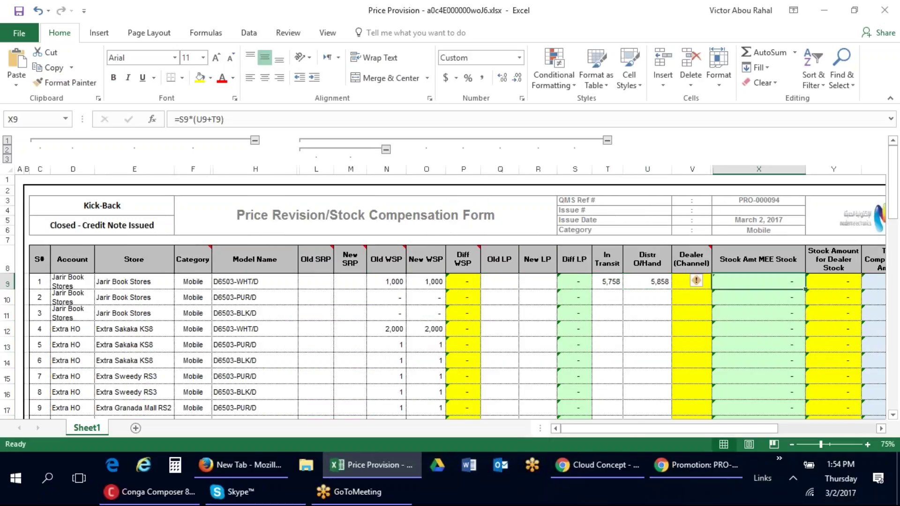
left_click(675, 283)
type("585")
Set New LP, Old LP and Old WSP to 5858 in the first row and check its Stock Amt MEE Stock formula.
left_click(525, 285)
type("5858")
left_click(498, 281)
type("5858")
left_click(404, 282)
type("5858")
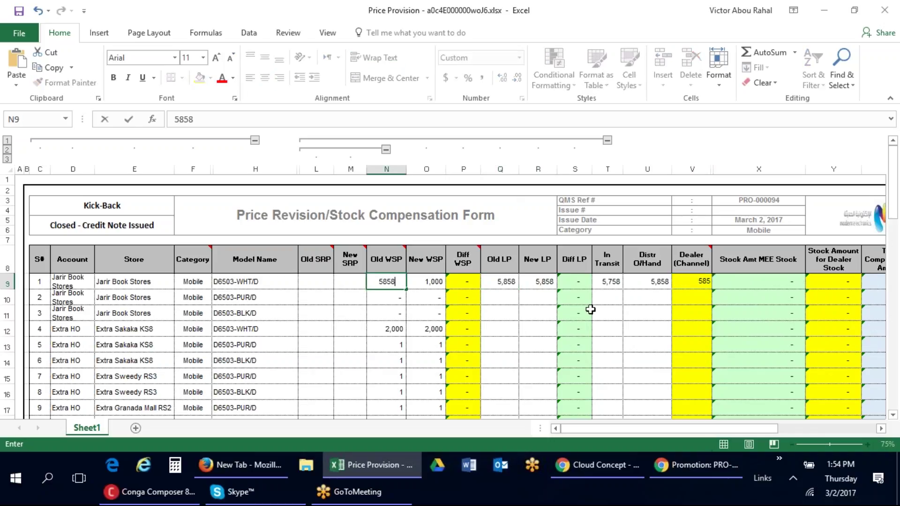
left_click(544, 311)
left_click(744, 285)
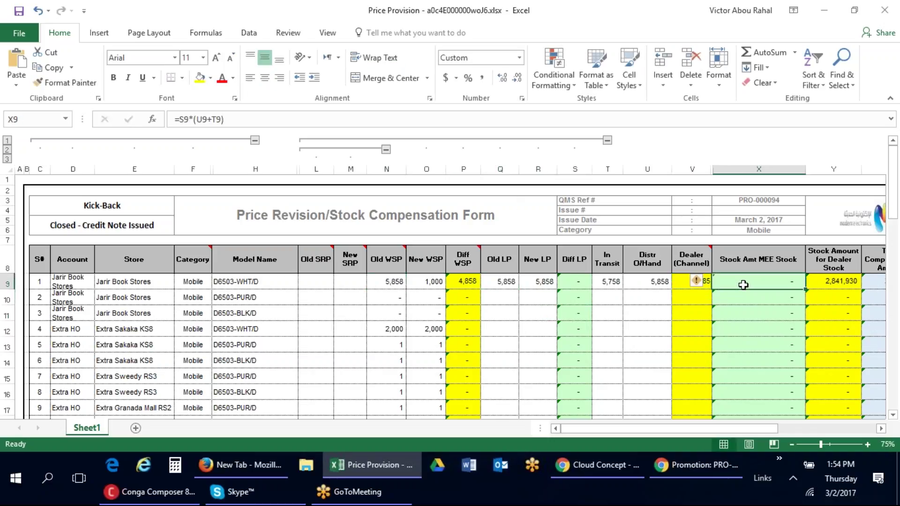
Check the first row's Diff LP formula and set its Old SRP to 285 and New SRP to 2525.
left_click(584, 285)
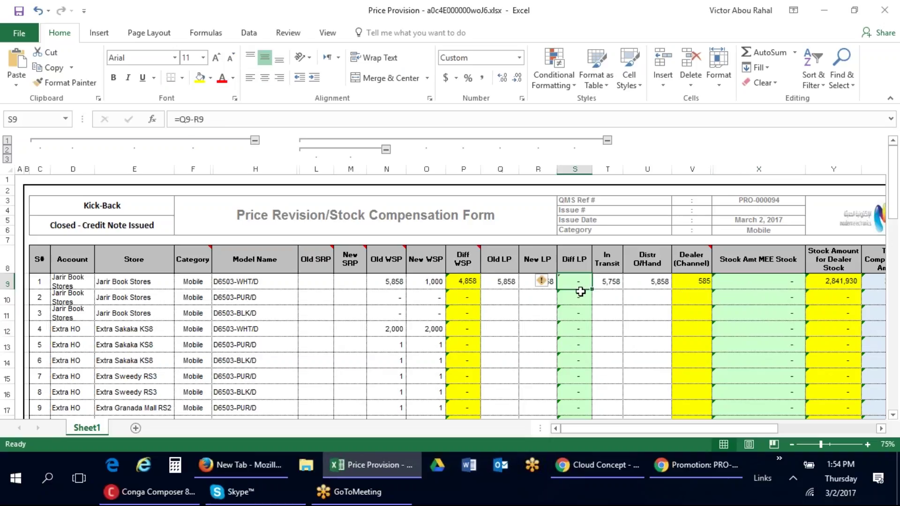
left_click(328, 282)
type("285")
left_click(351, 282)
type("2525")
left_click(608, 300)
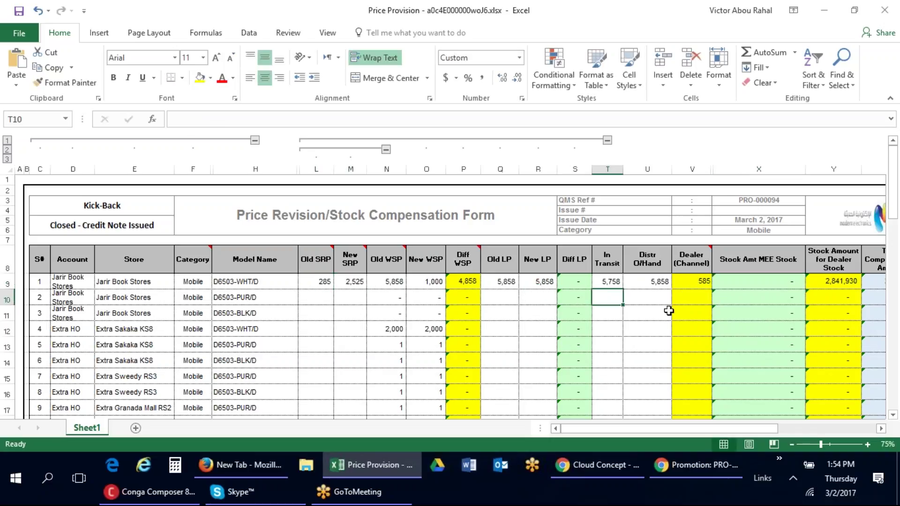
Set Old LP to 2858 in the first Jarir Book Stores row and look through the form's remaining rows.
scroll(669, 311, "down", 1)
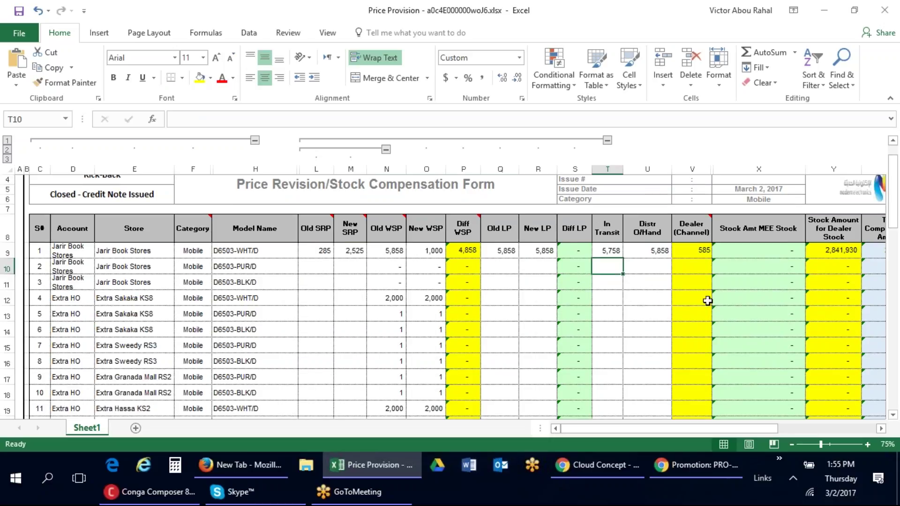
scroll(612, 267, "down", 2)
scroll(629, 267, "up", 2)
left_click(502, 251)
type("2858")
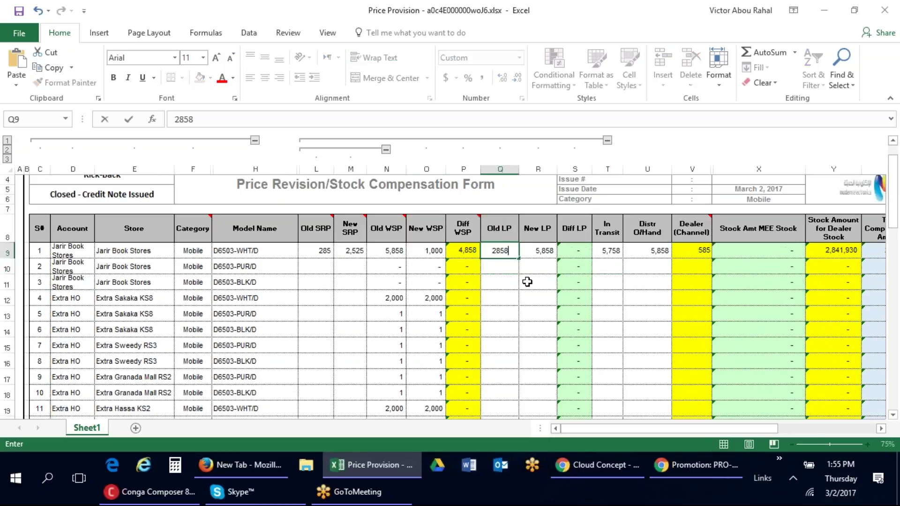
left_click(527, 282)
scroll(793, 287, "down", 9)
scroll(797, 263, "down", 2)
scroll(243, 372, "up", 12)
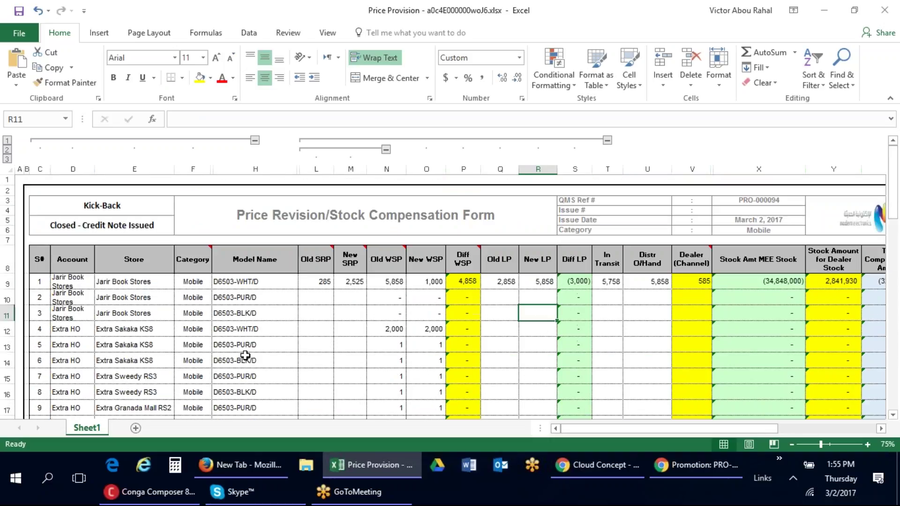
Close the Price Provision workbook without saving its changes, close Conga Composer and return to promotion PRO-000094 in Salesforce.
left_click(884, 10)
left_click(461, 248)
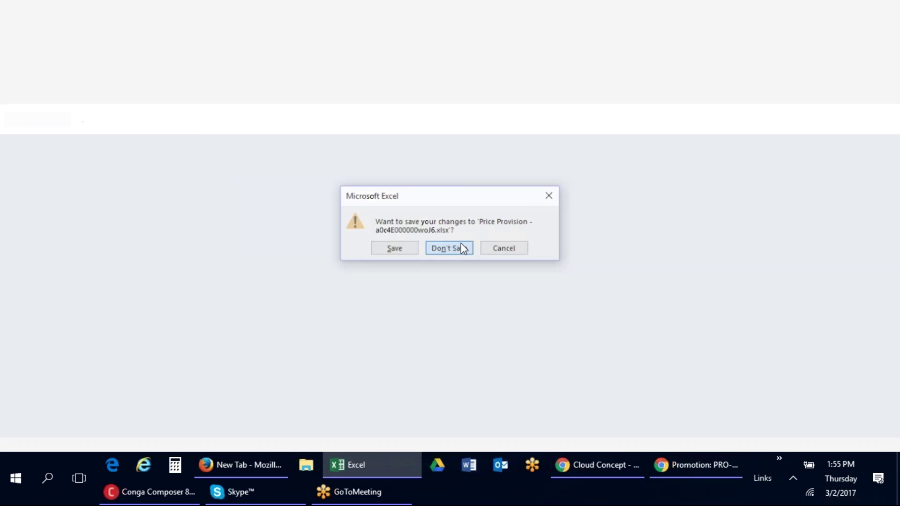
left_click(626, 134)
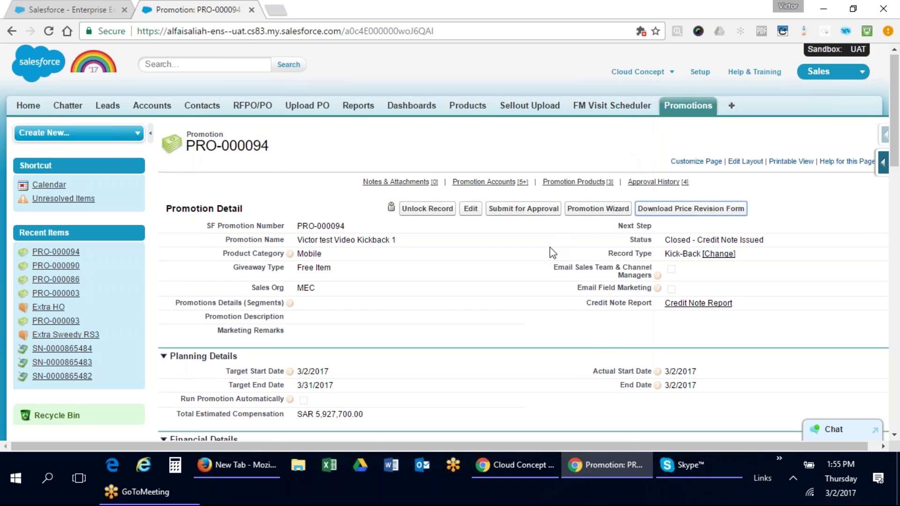
Review promotion PRO-000094's details, promotion products and approval history.
scroll(544, 254, "down", 10)
scroll(539, 253, "up", 4)
scroll(544, 249, "down", 12)
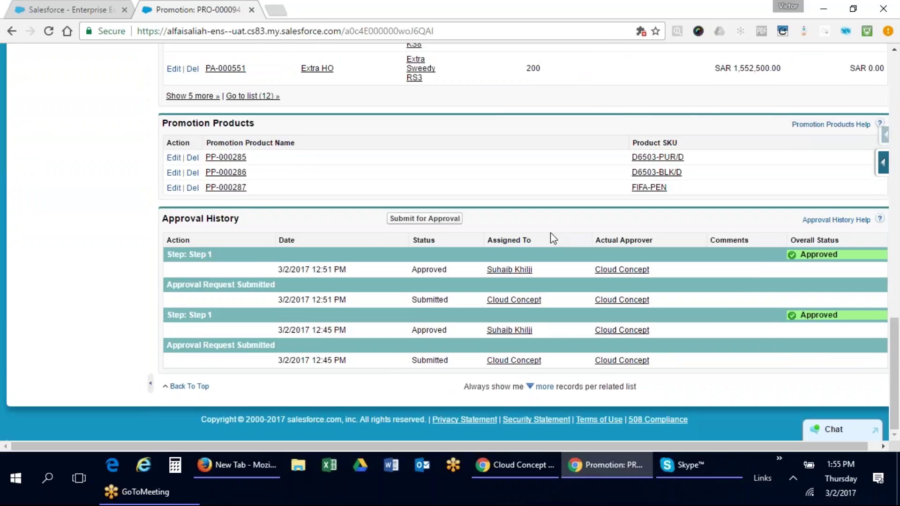
scroll(551, 233, "up", 15)
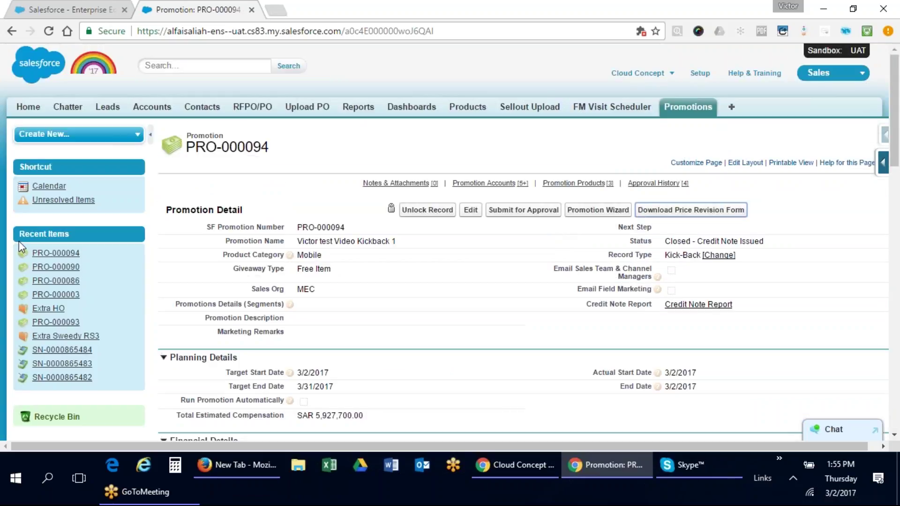